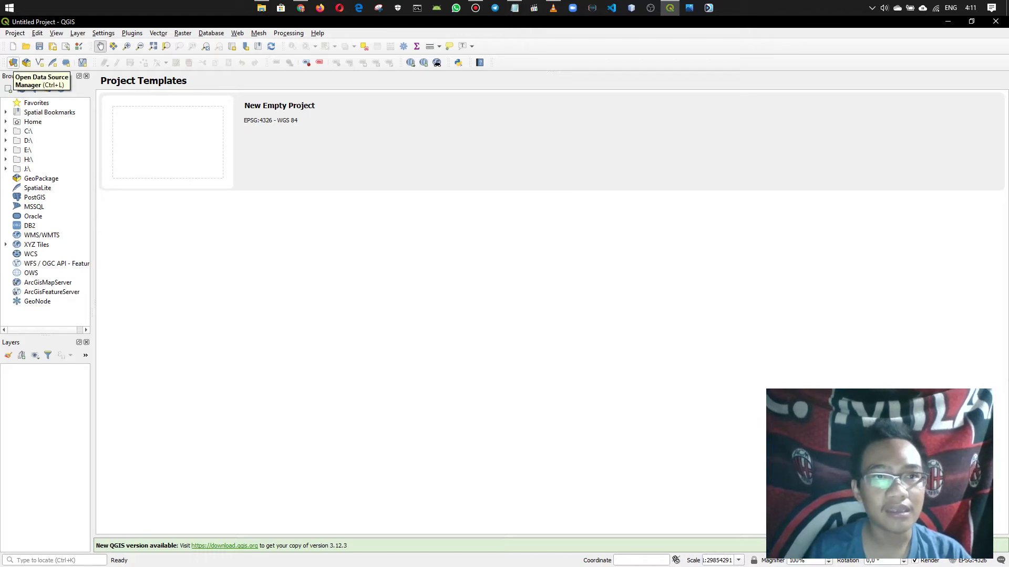
Open the Data Source Manager and browse drive C down to the Users folder
click(13, 62)
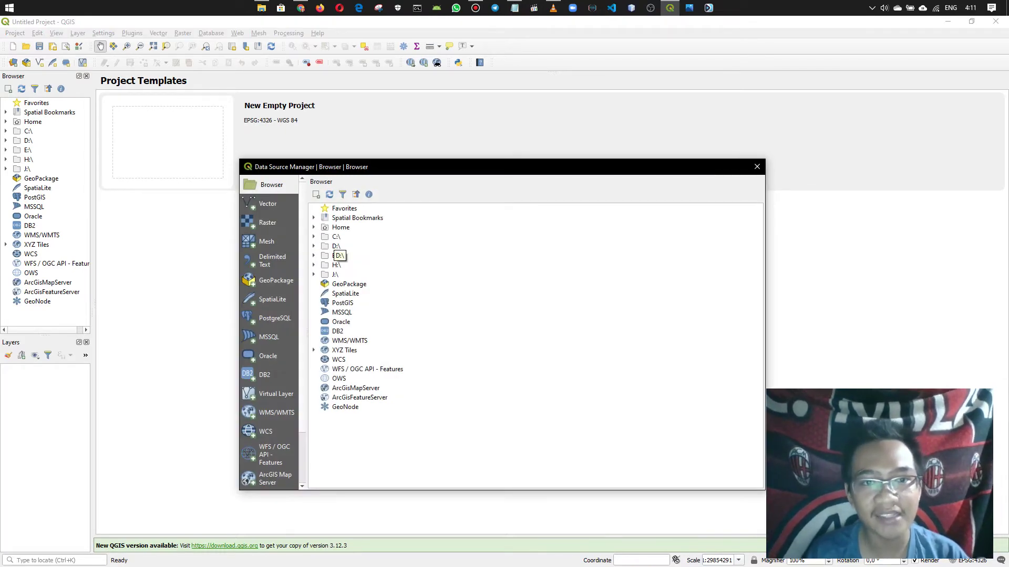
click(339, 237)
key(Right)
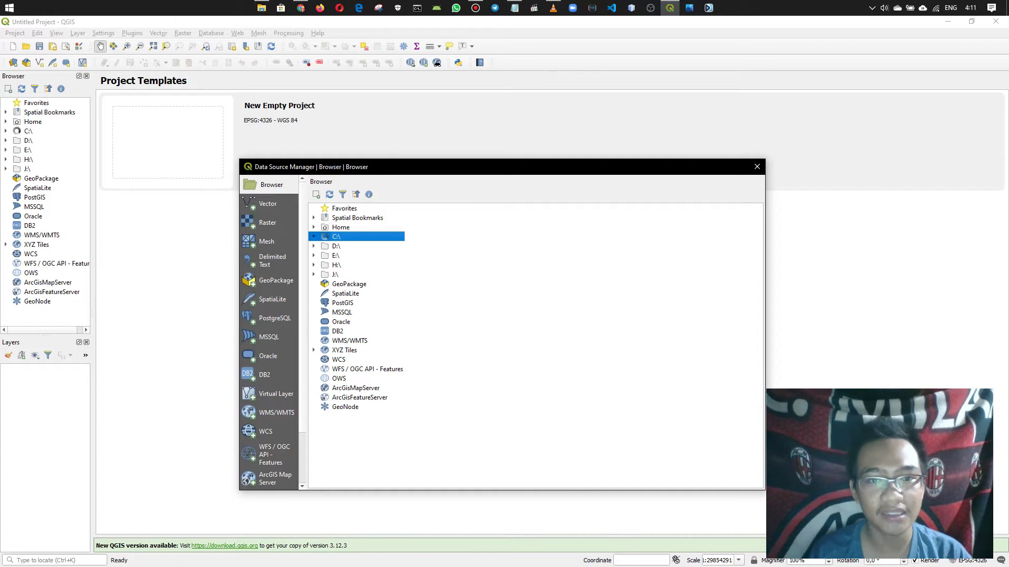
key(Down)
key(Down)
key(Down)
key(Down)
key(Down)
key(Down)
key(Down)
key(Down)
key(Down)
key(Down)
key(Down)
key(Down)
key(Down)
key(Down)
key(Down)
key(Down)
key(Down)
key(Down)
key(Down)
key(Down)
key(Down)
key(Down)
key(Down)
key(Down)
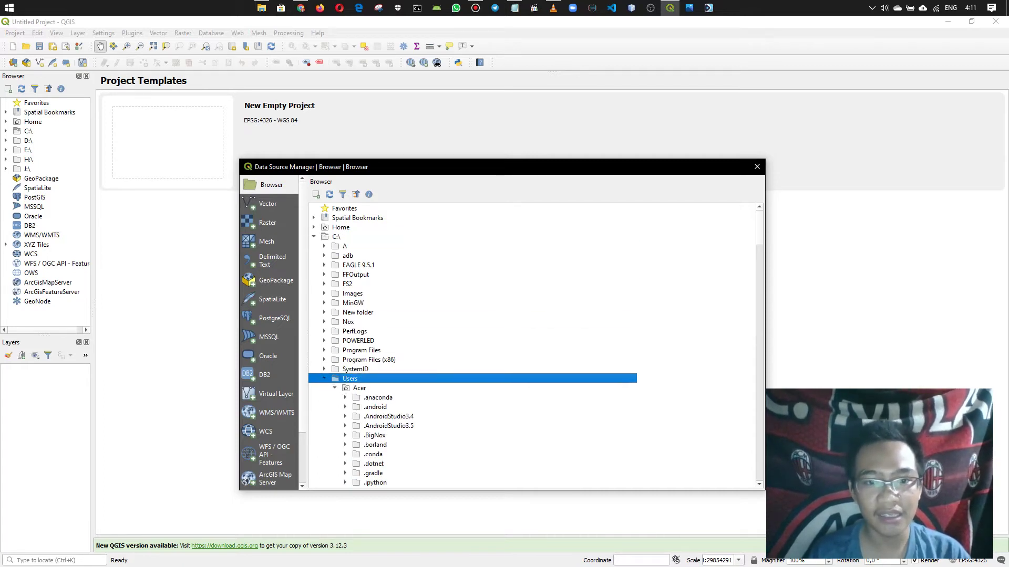
Add prov.shp from Downloads/SIG/SIG/SHP Indonesia in the user's home folder to the project, and close the Data Source Manager
key(Down)
key(Right)
key(Down)
key(Down)
key(Down)
key(Down)
key(Down)
key(Down)
key(Down)
key(Down)
key(Down)
key(Down)
key(Down)
key(Right)
key(Down)
key(Right)
key(Down)
key(Down)
key(Down)
key(Down)
key(Down)
key(Down)
key(Down)
key(Down)
key(Down)
key(Up)
key(Up)
key(Up)
key(Up)
key(Up)
key(Up)
key(Up)
key(Up)
key(Up)
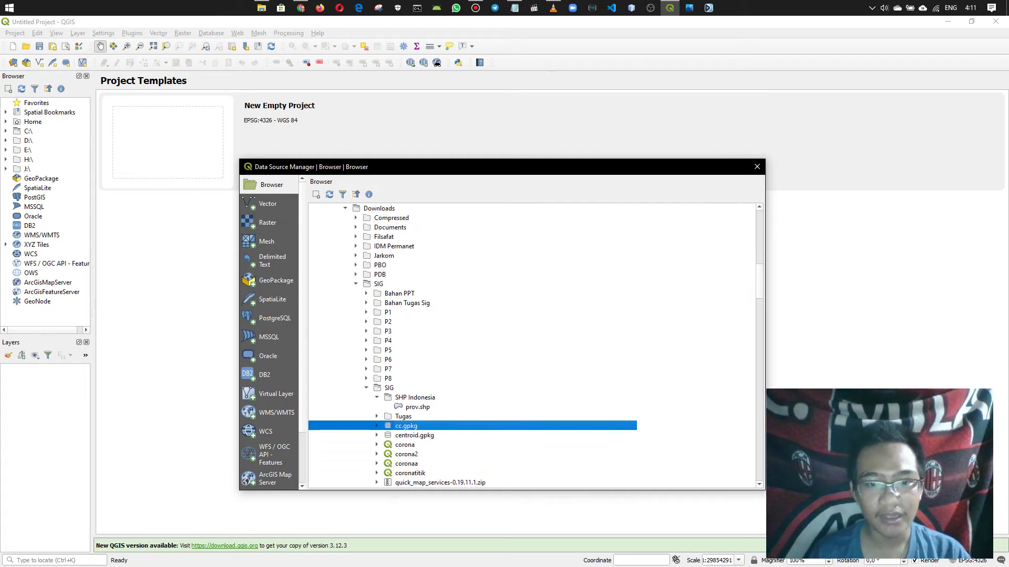
key(Down)
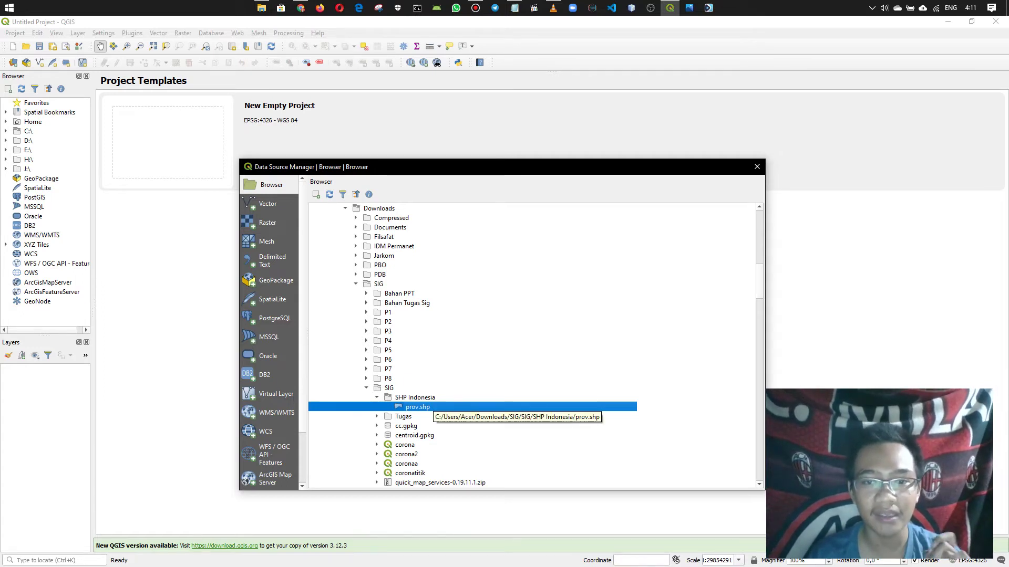
key(Return)
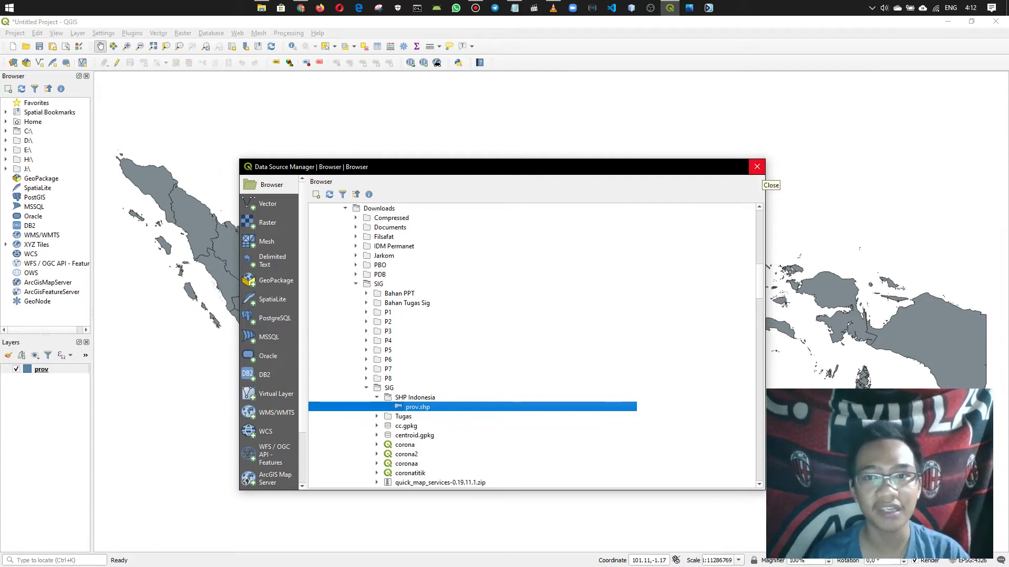
click(757, 167)
Enable editing in the prov layer's attribute table, and open the Add Field form without adding a field
mouse_move(766, 180)
mouse_down()
mouse_move(689, 162)
mouse_move(752, 170)
mouse_move(749, 180)
mouse_up()
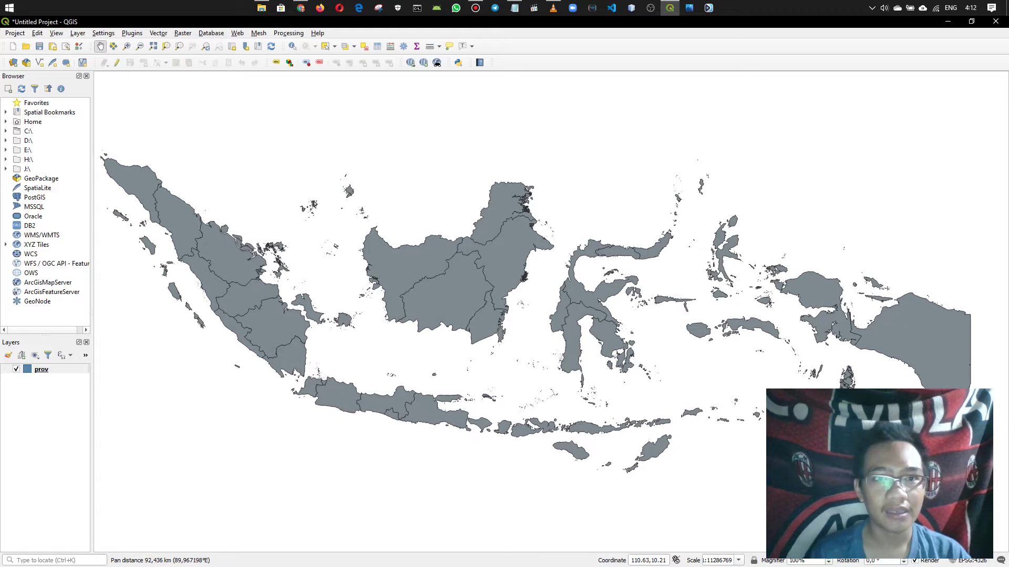
drag(728, 290, 725, 325)
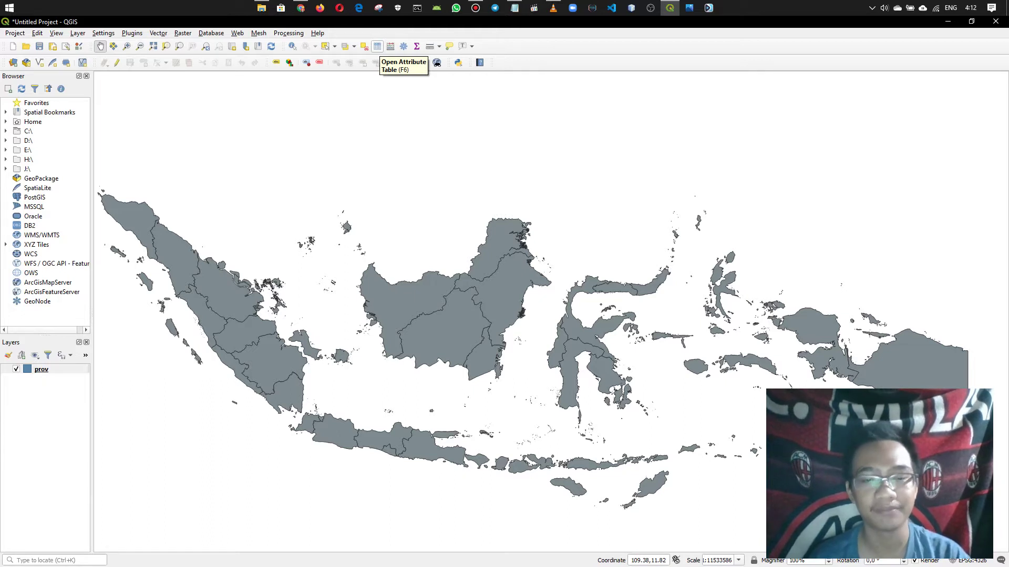
click(377, 47)
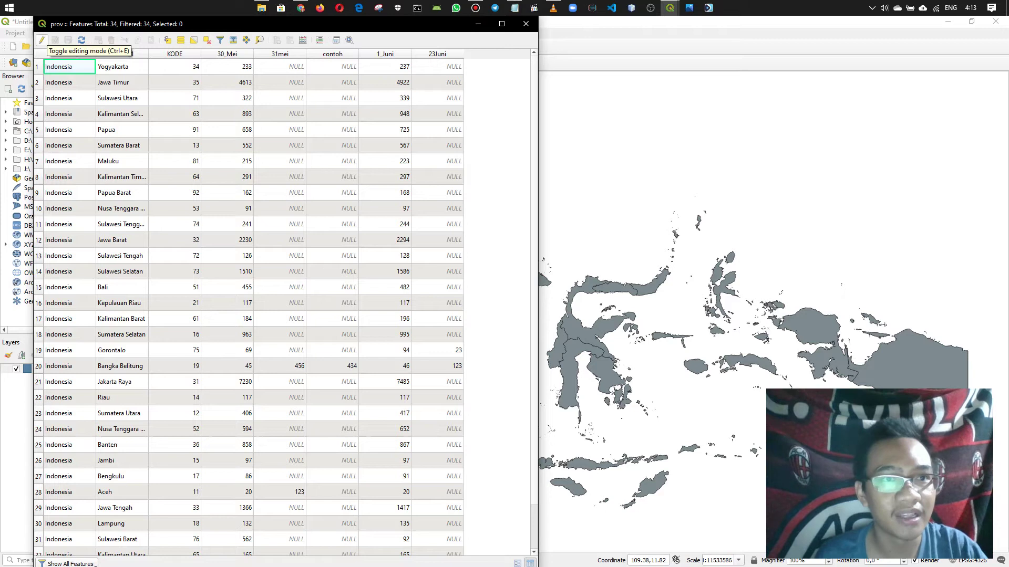
click(41, 41)
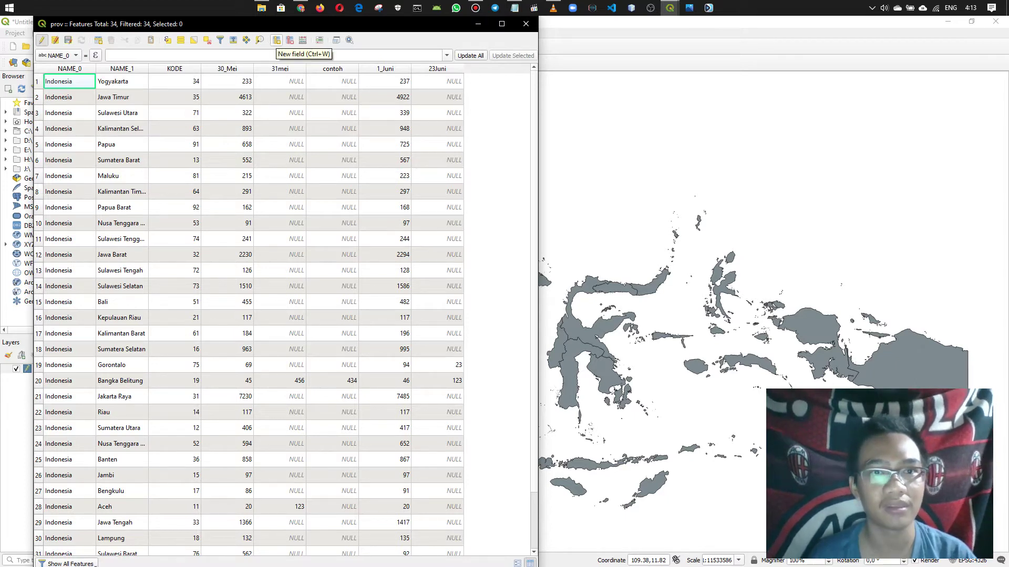
click(276, 40)
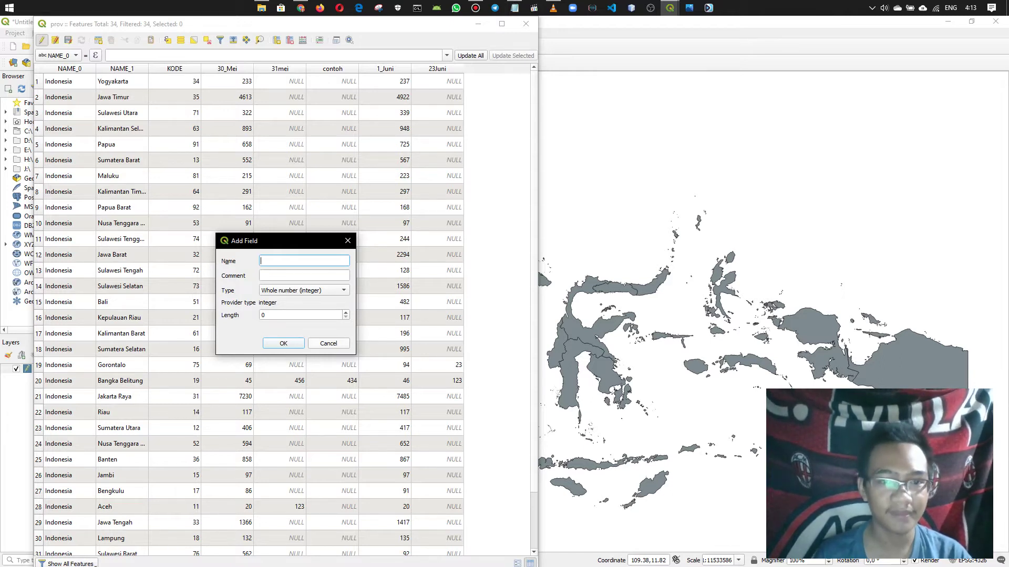
click(329, 343)
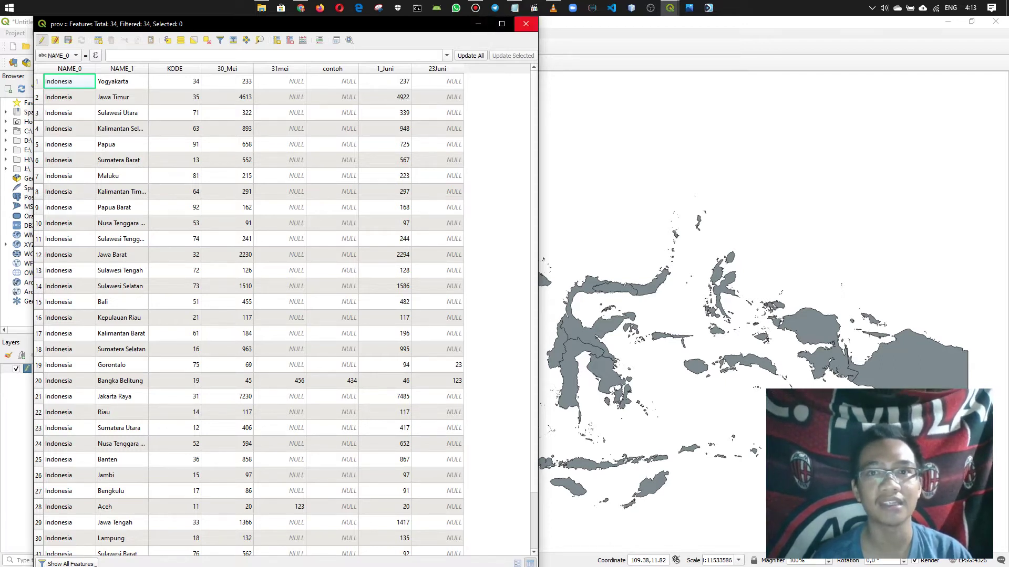
click(525, 24)
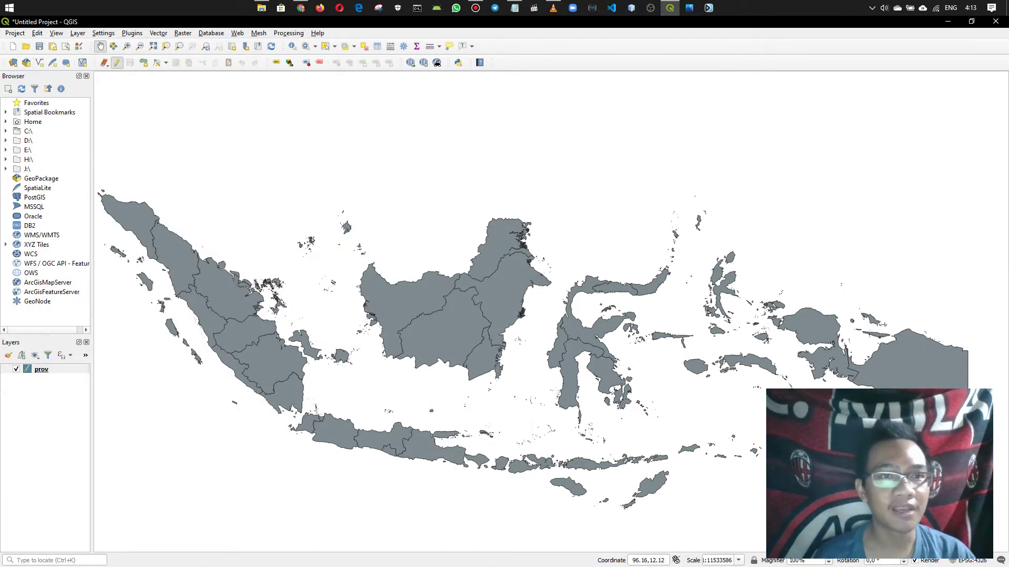
Open the Centroids geometry tool with the prov layer as input
click(158, 33)
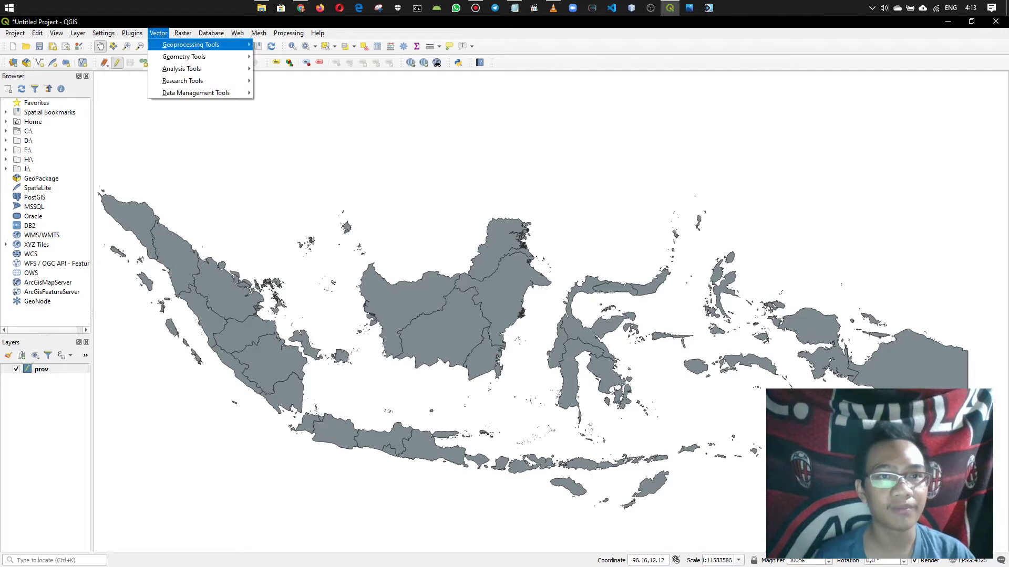
mouse_move(184, 56)
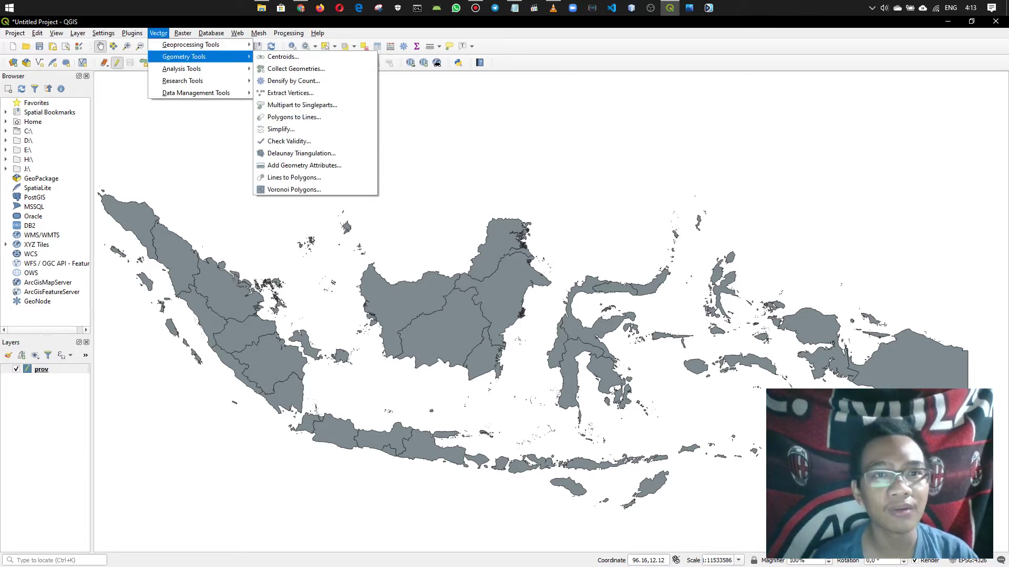
click(283, 57)
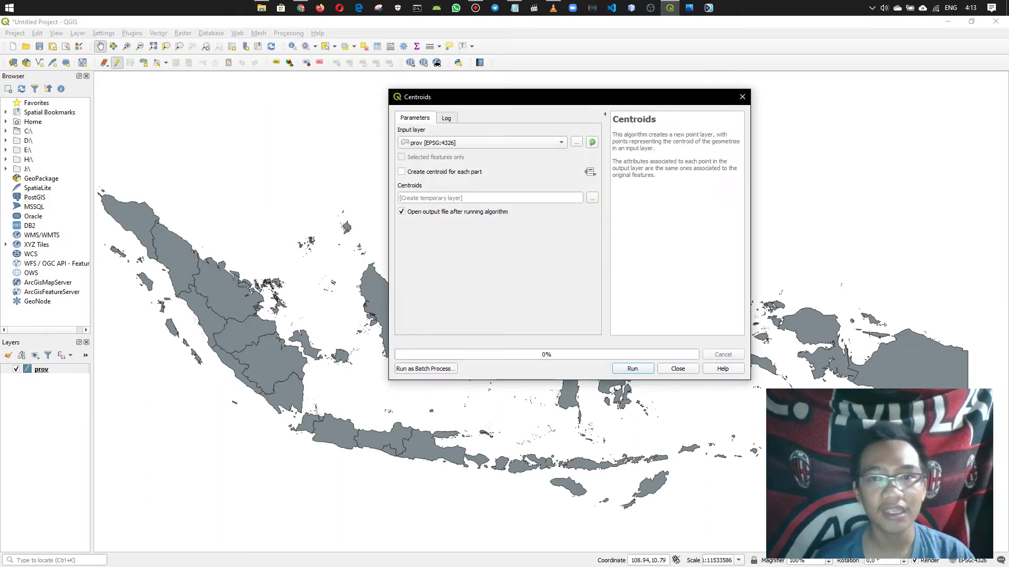
drag(472, 96, 375, 134)
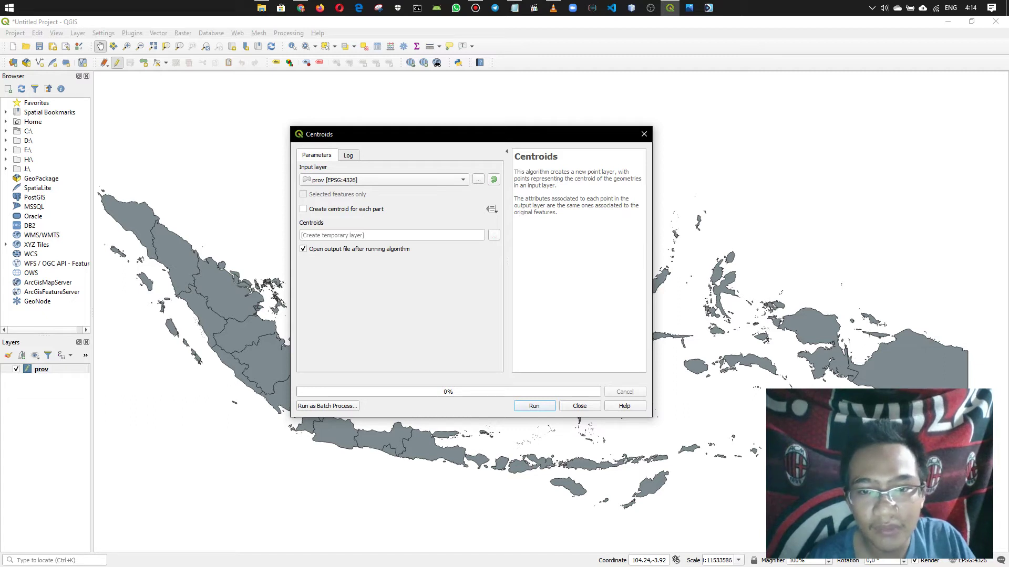
click(473, 235)
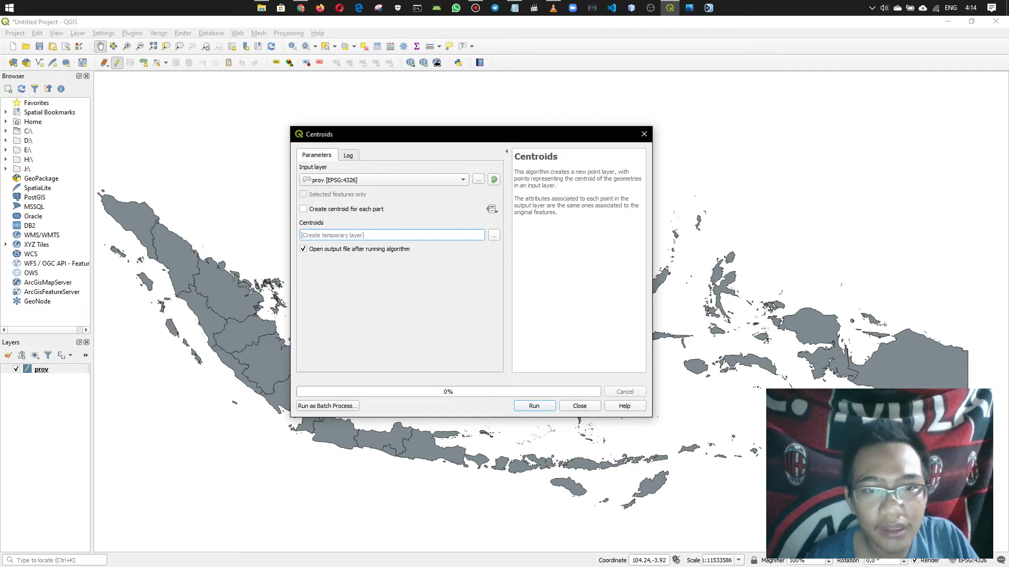
Generate the centroids into a GeoPackage file named "Data Sebaran Covic 19 dengan menggunakan metode Centroid" in the SIG folder
click(494, 235)
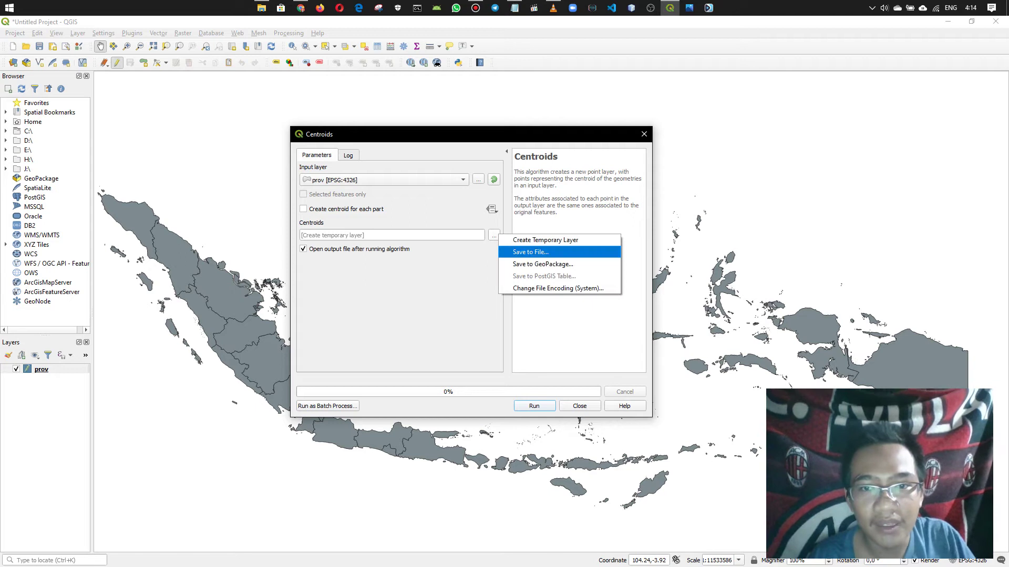
click(531, 252)
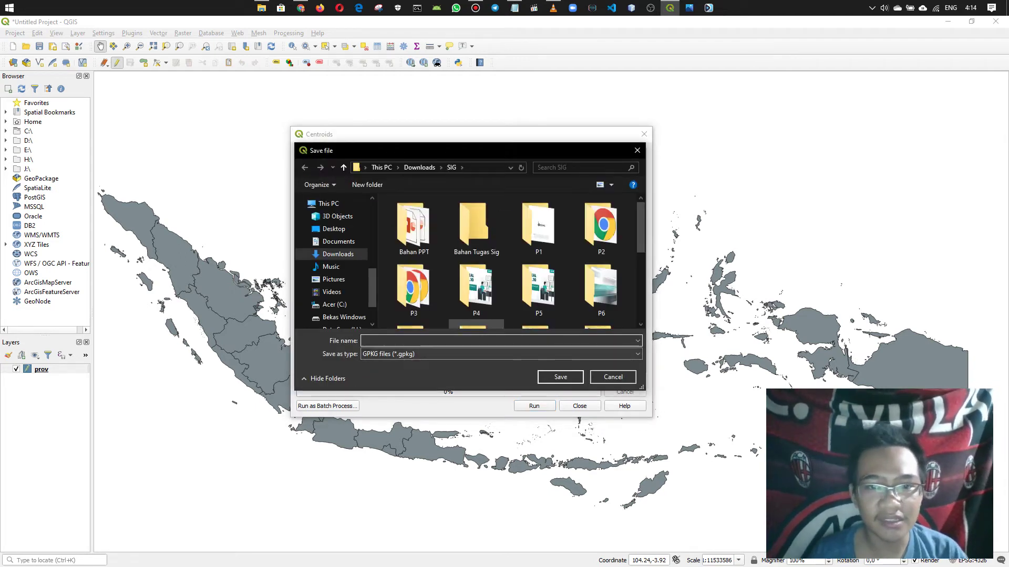
text(Data )
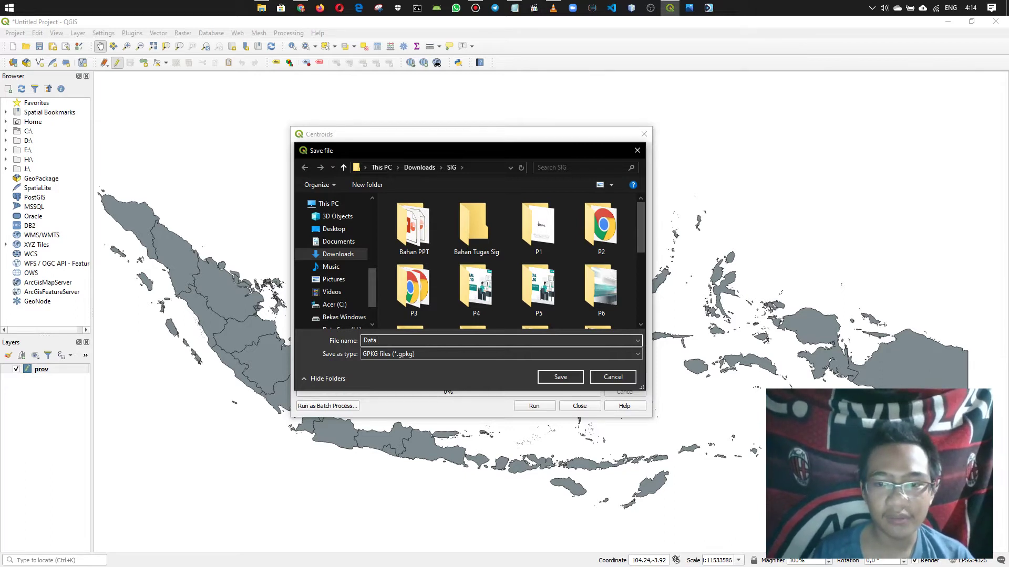
text(Sebar)
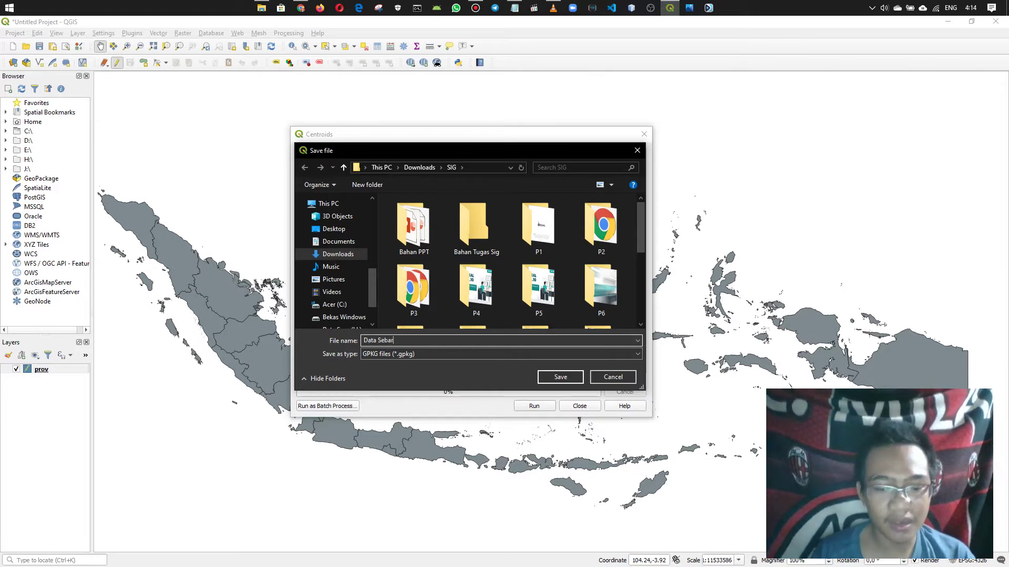
text(an C)
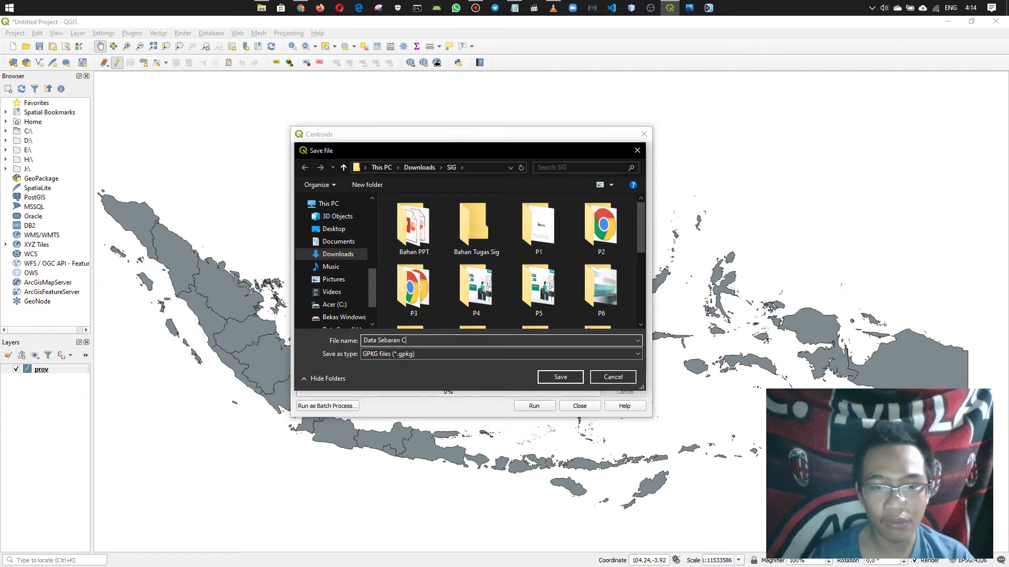
text(ovic 19 d)
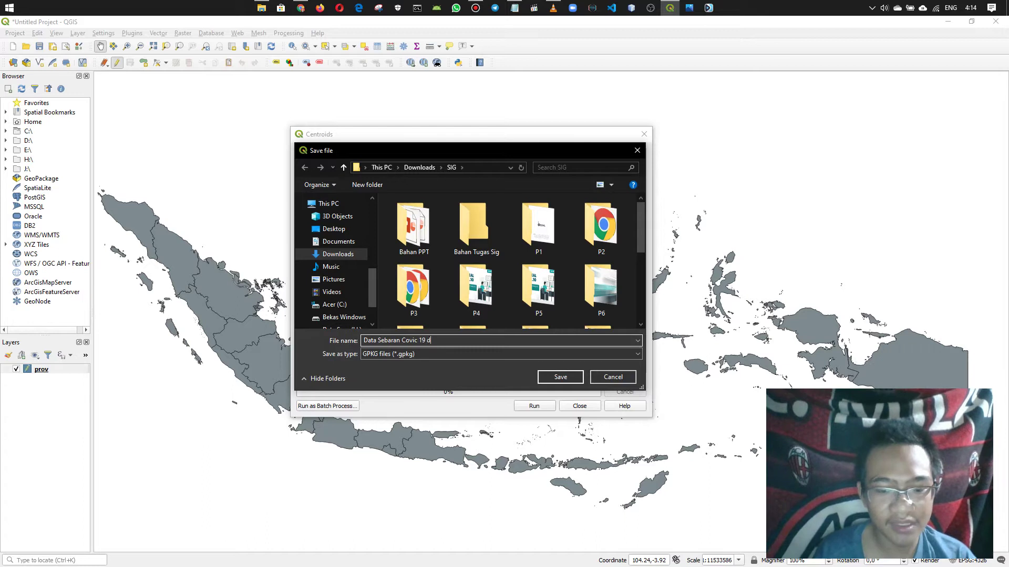
text(engan menggu)
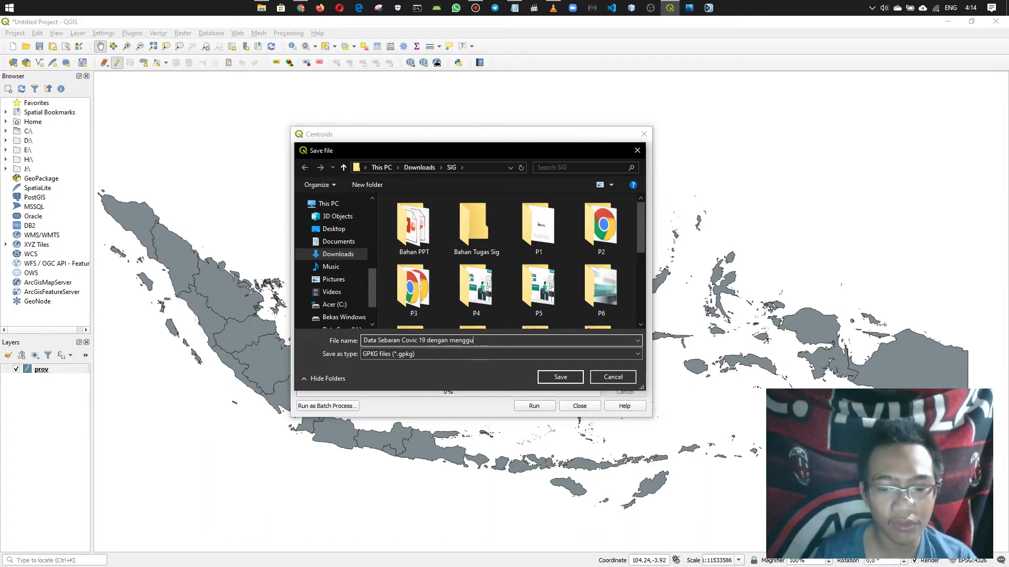
text(nakan metode )
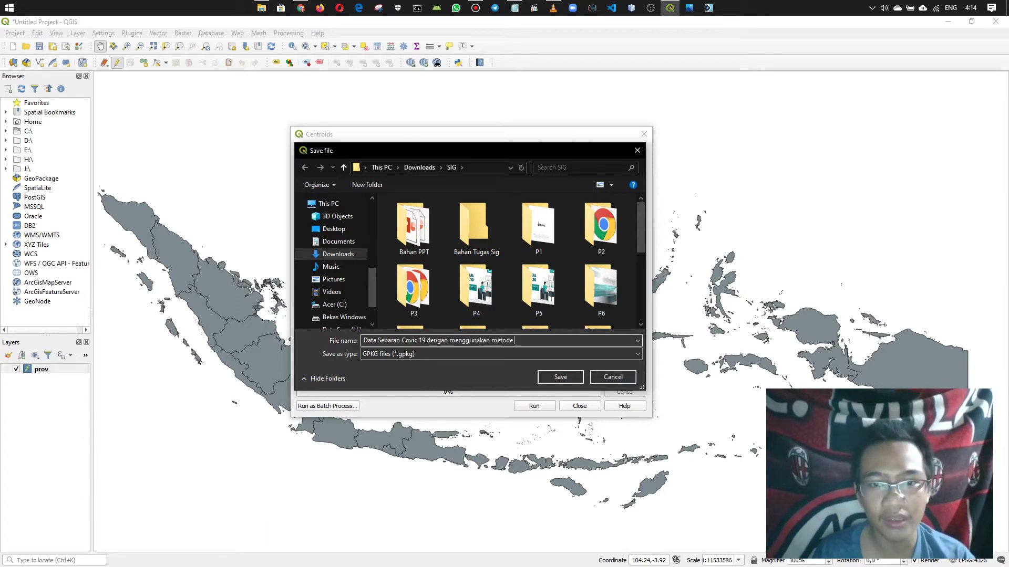
text(Ce)
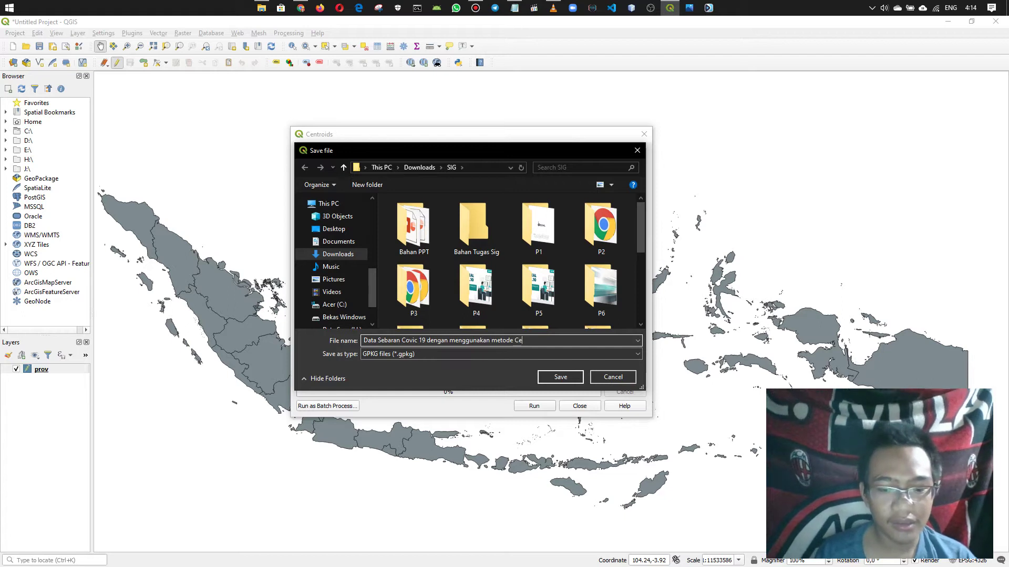
text(ntroid)
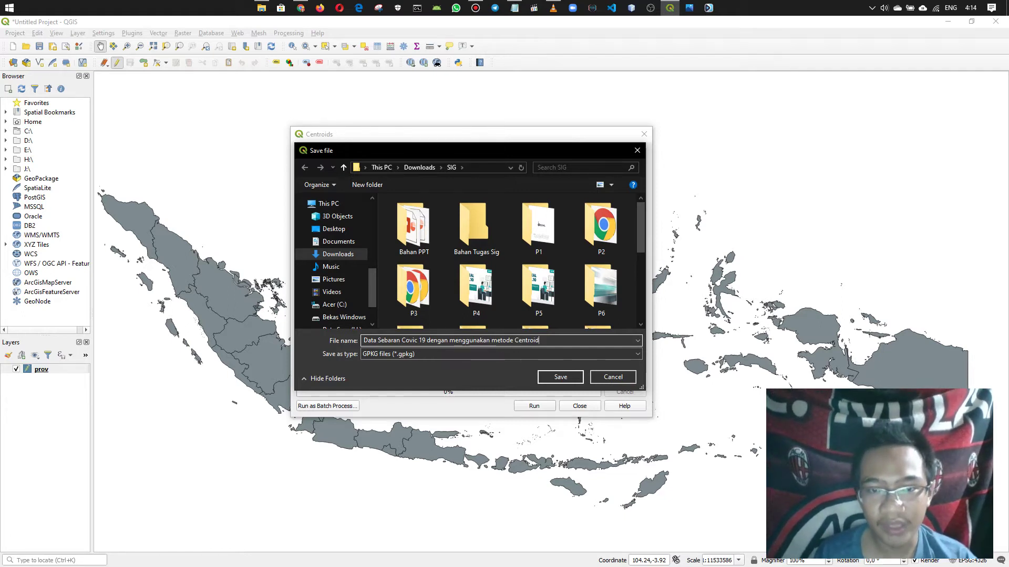
key(Return)
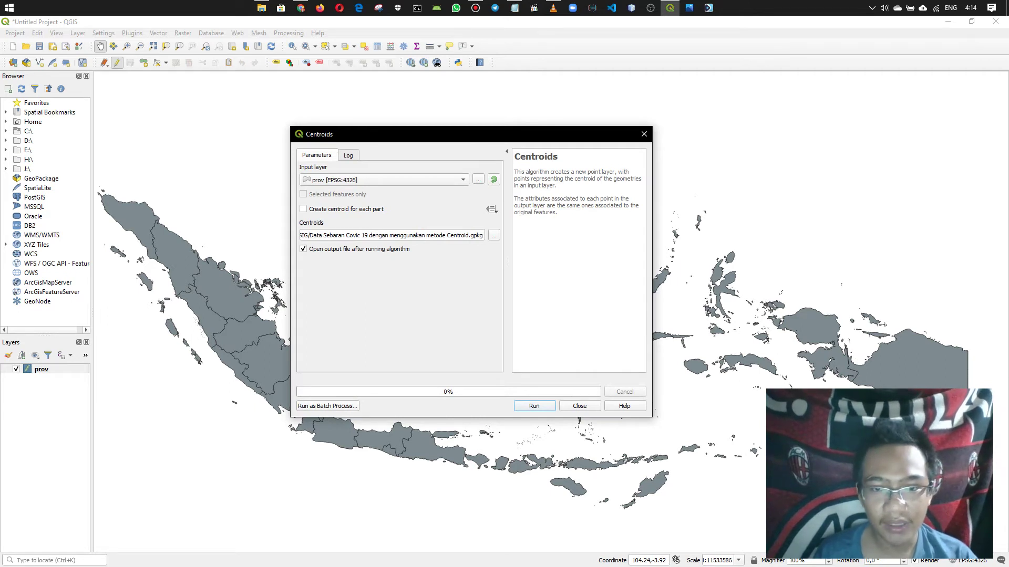
key(Return)
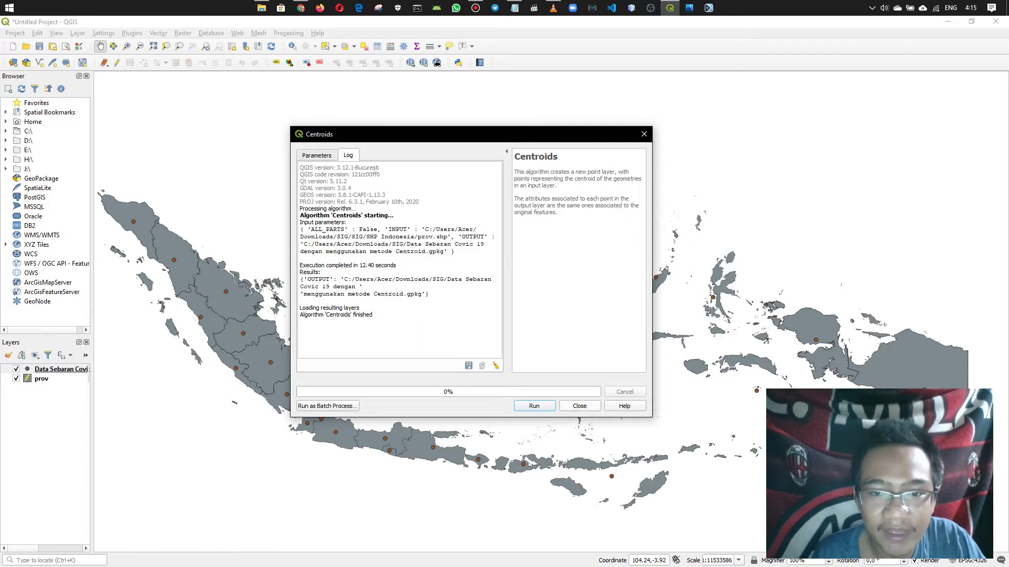
click(580, 406)
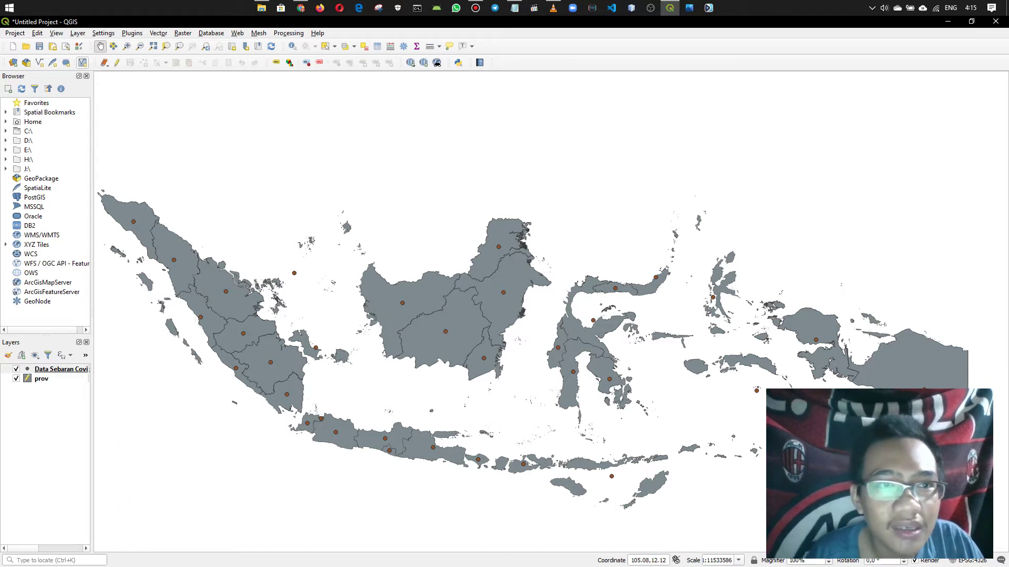
Enable editing on the centroid layer and use the Vertex Tool to move the sea point between Sumba and Timor onto Seram island
click(116, 62)
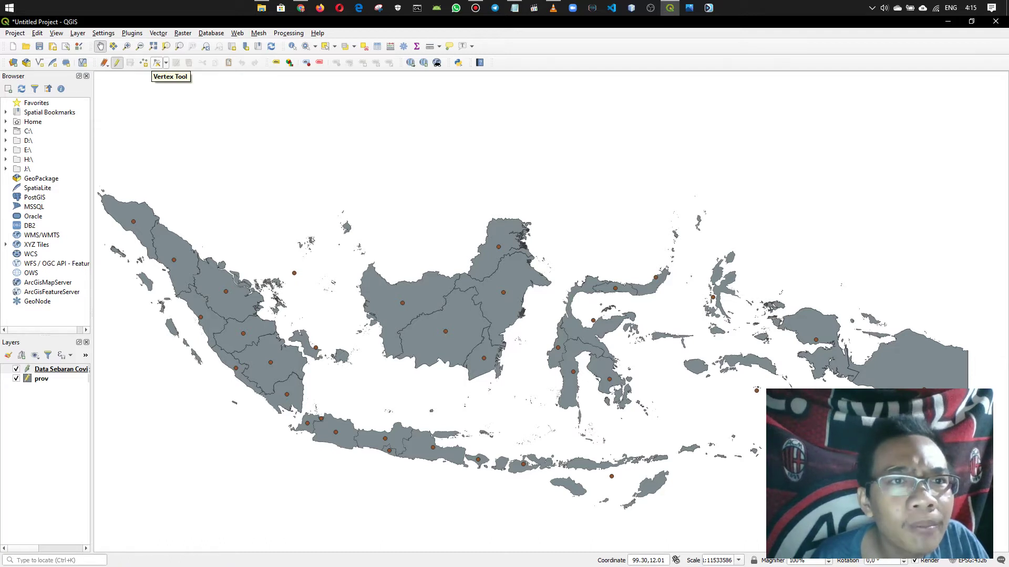
click(156, 63)
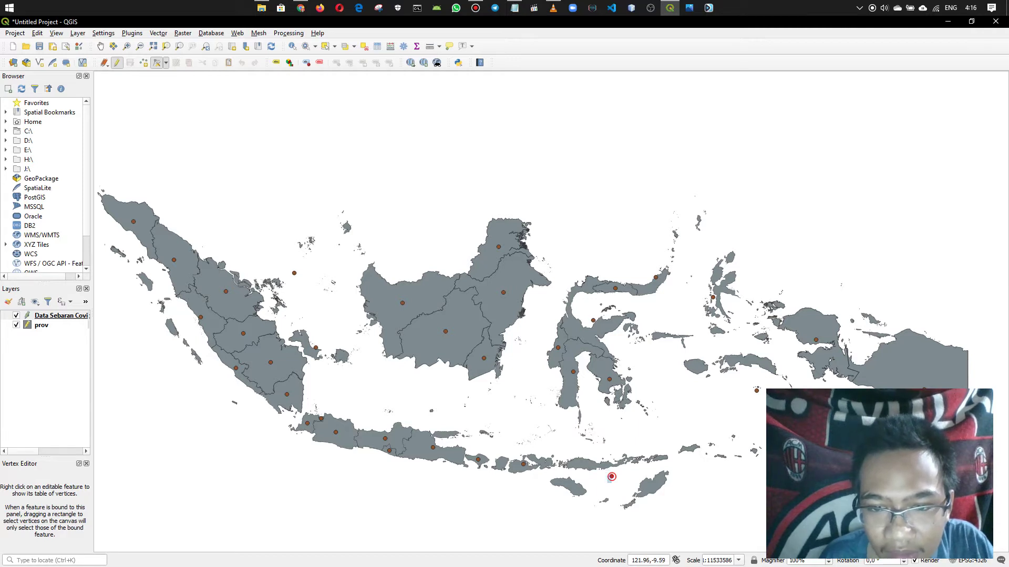
click(611, 476)
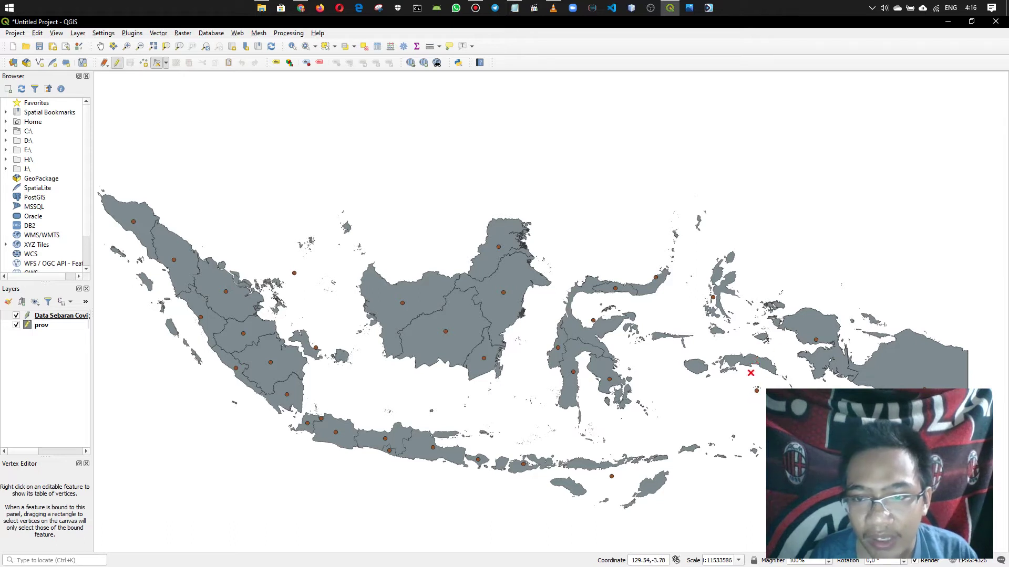
click(753, 360)
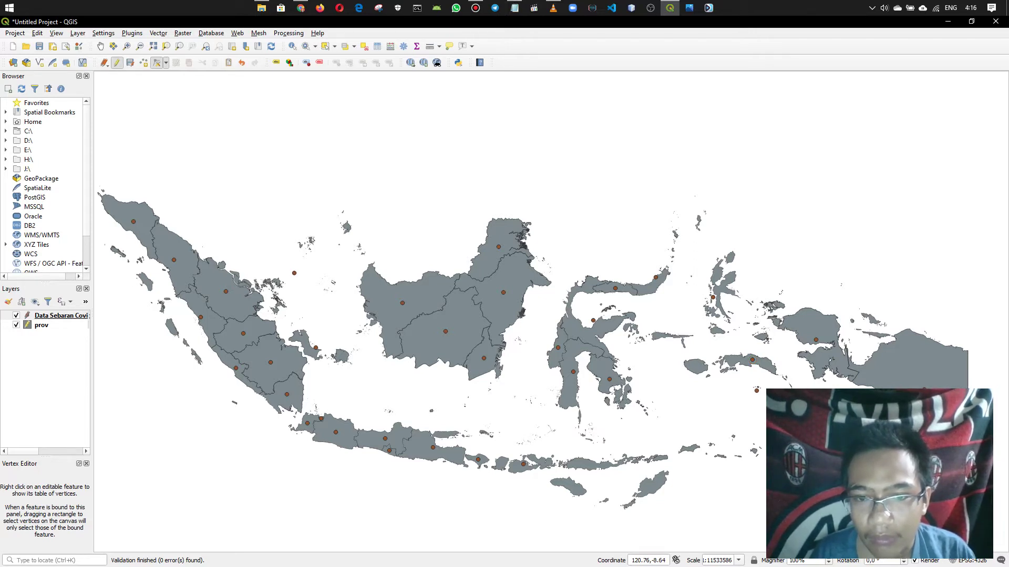
Move the sea point south of Seram onto Seram island, and place the East Nusa Tenggara point on Flores island
mouse_move(757, 365)
mouse_down()
mouse_move(686, 404)
mouse_move(766, 358)
mouse_move(705, 388)
mouse_move(757, 353)
mouse_up()
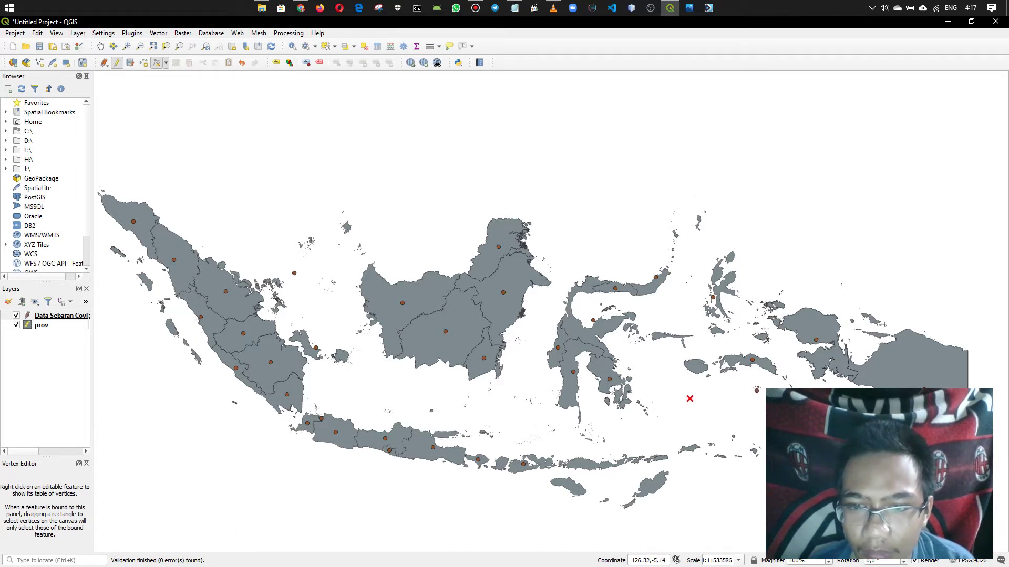
click(760, 361)
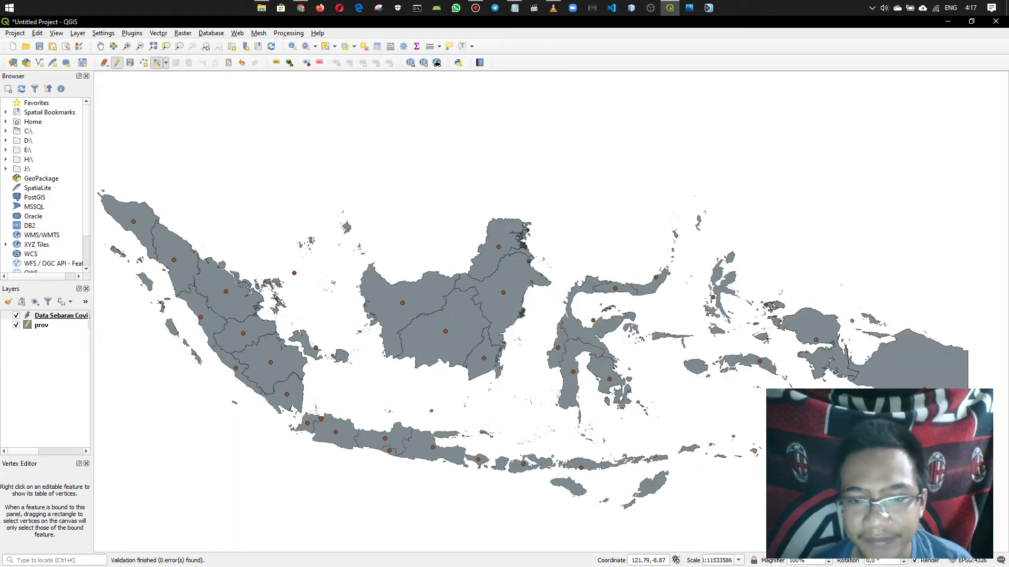
click(581, 467)
click(581, 462)
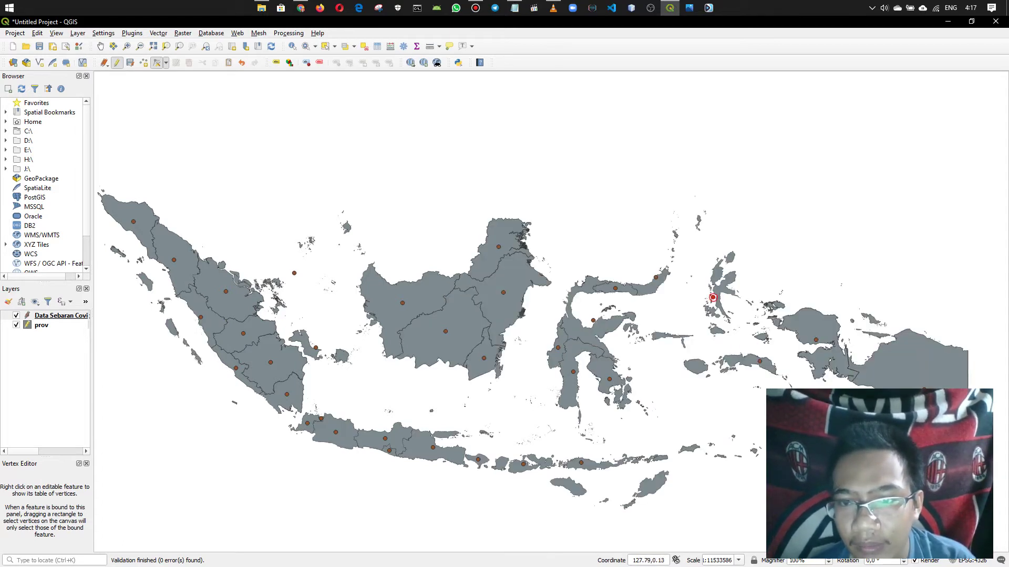
Move the North Maluku point onto Halmahera, and the Riau Islands sea point onto the islands east of Riau
click(713, 298)
click(719, 290)
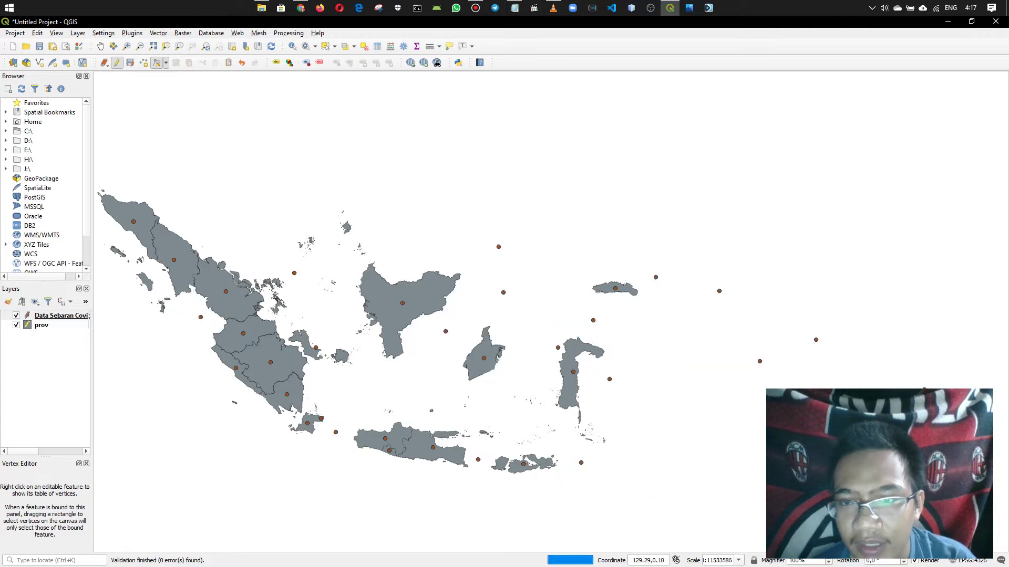
click(294, 274)
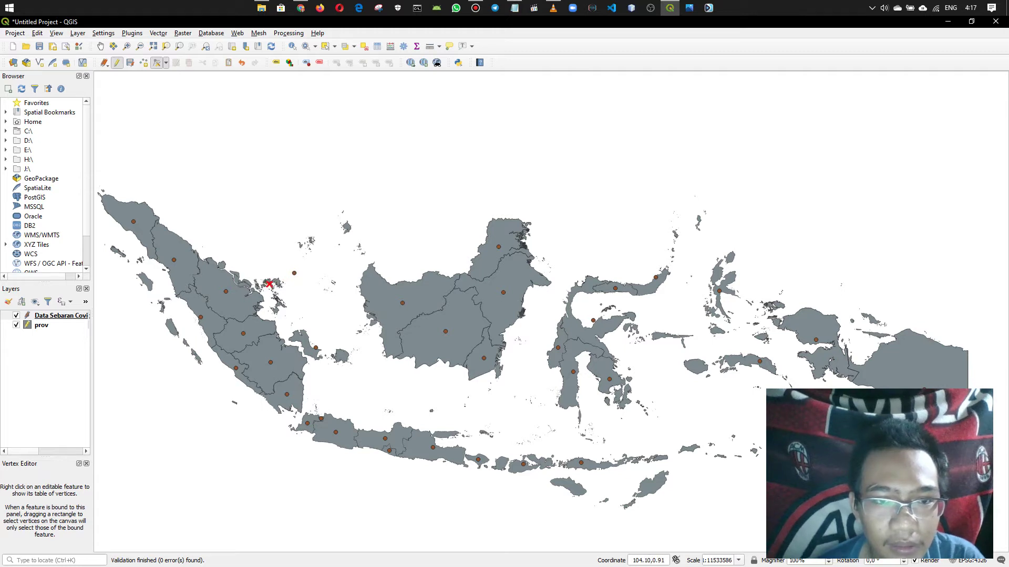
click(276, 282)
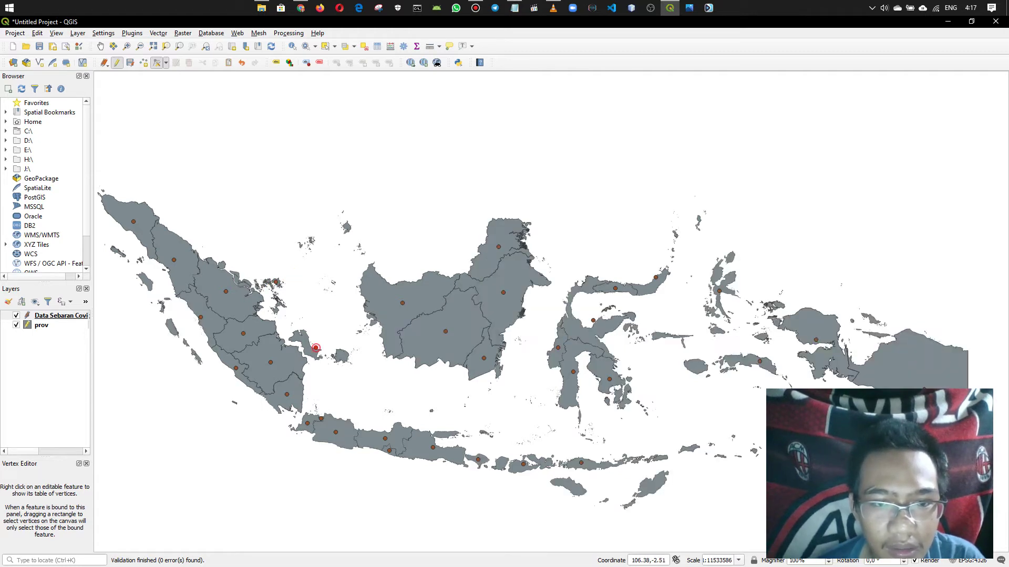
Move the Bangka Belitung point onto Bangka island, and the Central Sulawesi point from the gulf onto land
click(316, 347)
click(312, 352)
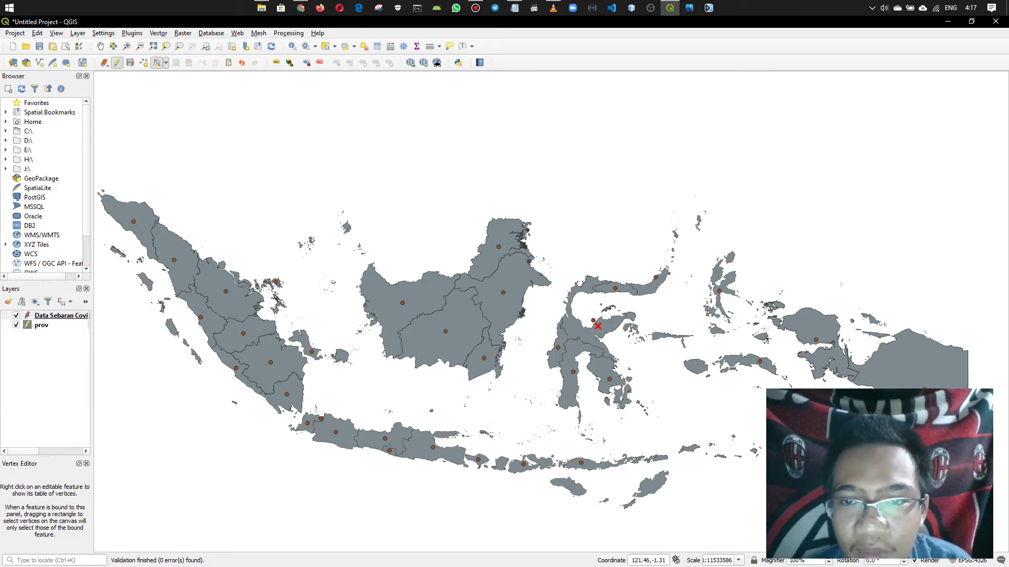
click(598, 326)
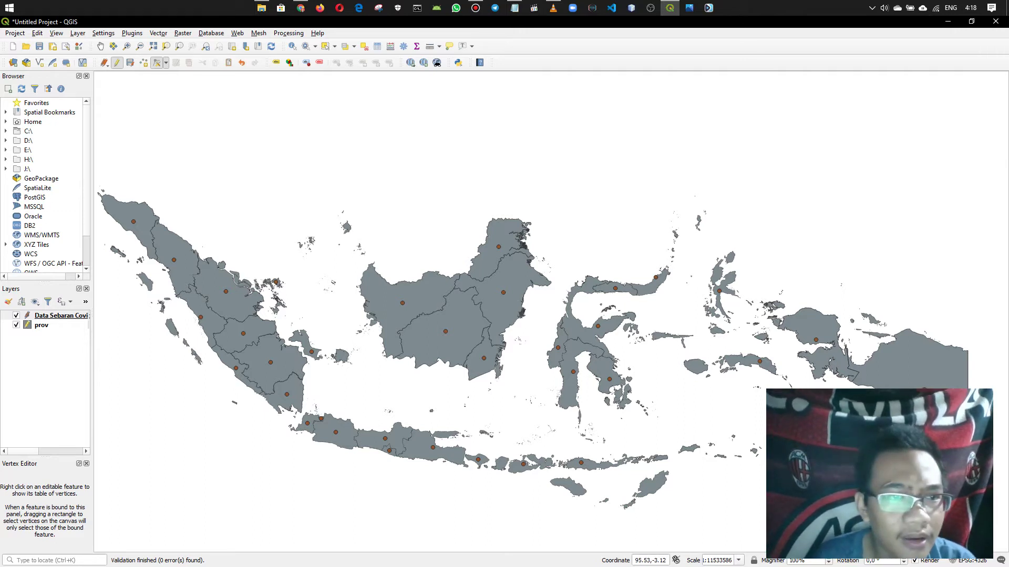
Save the edits of the centroid point layer
click(60, 315)
right_click(47, 316)
key(Escape)
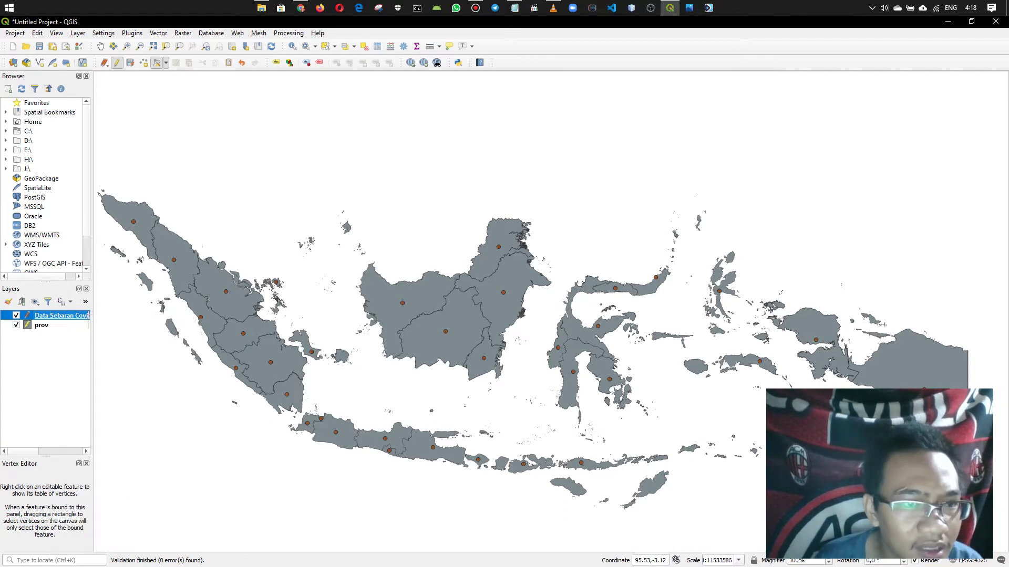
right_click(59, 313)
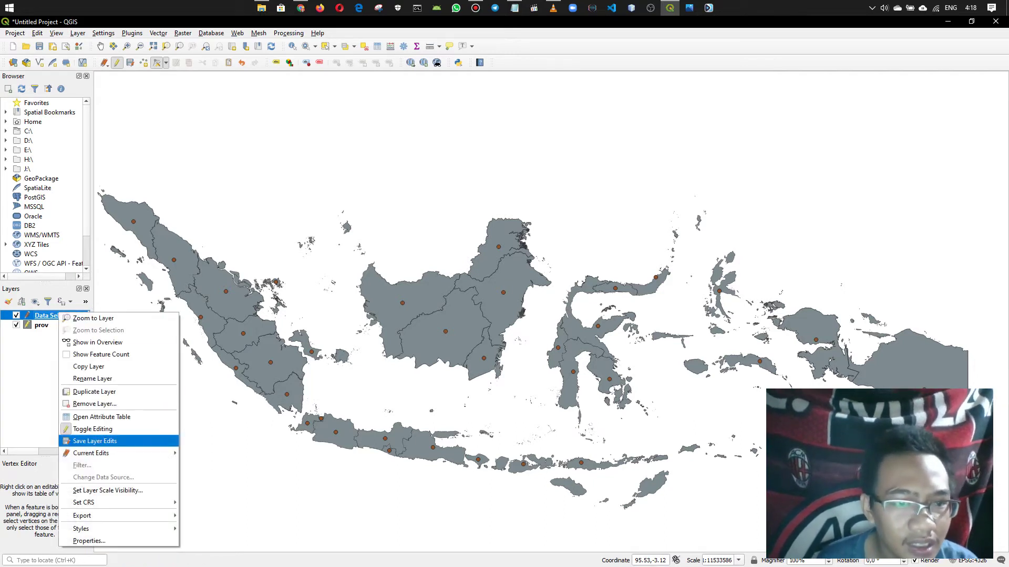
key(Return)
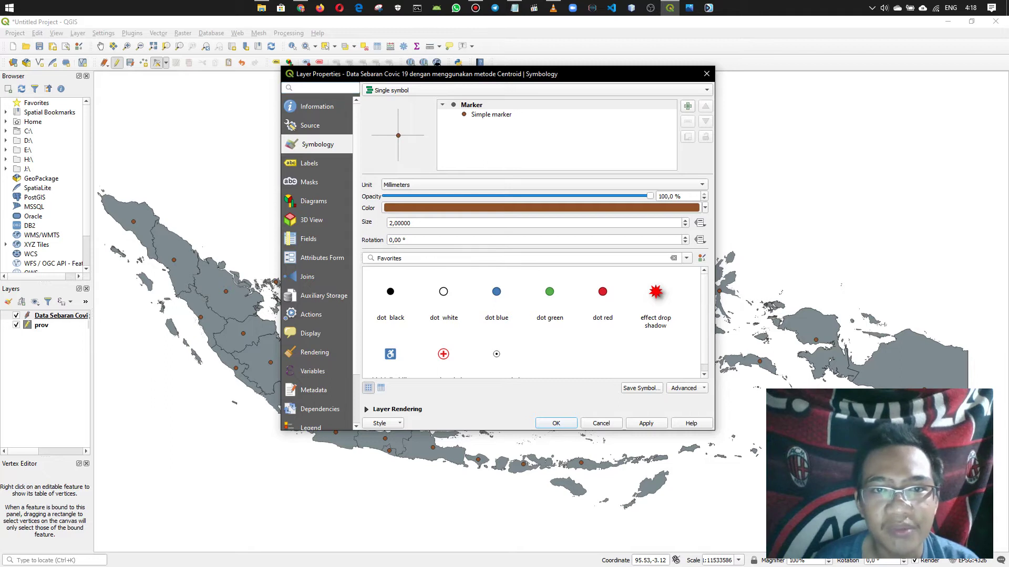
Set the centroid layer's symbology to Graduated with Size as the method
click(536, 90)
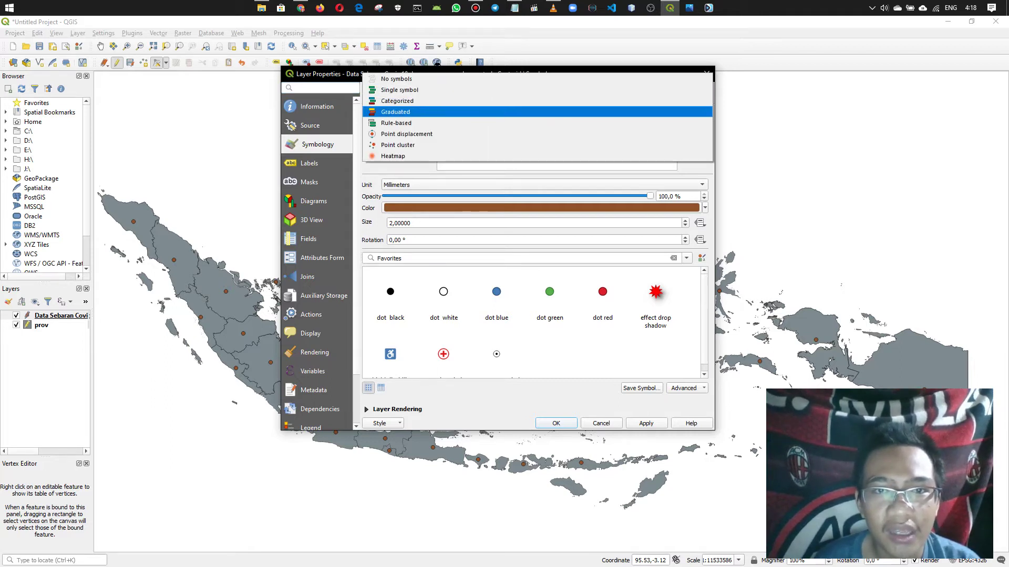
click(395, 112)
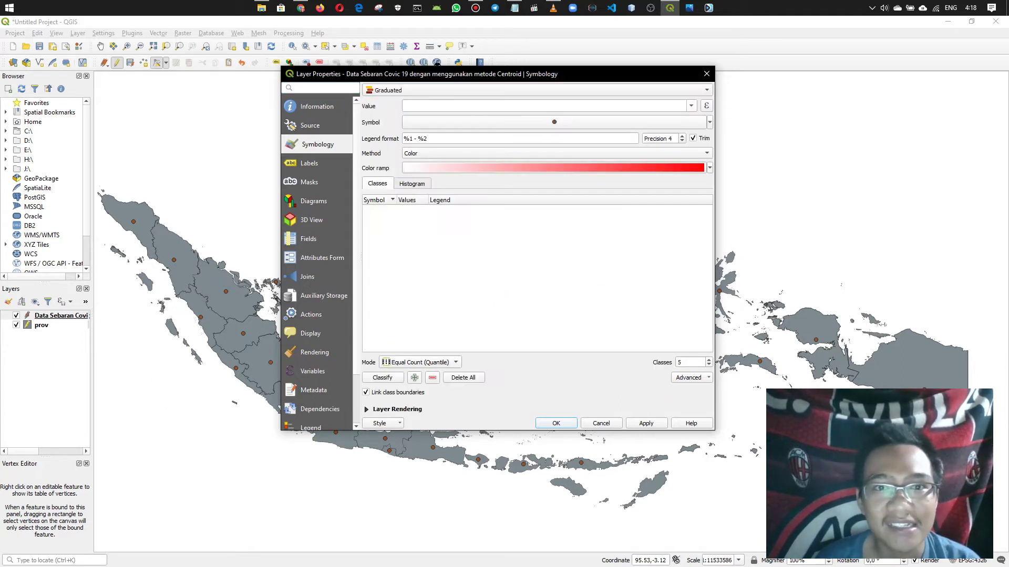
click(557, 153)
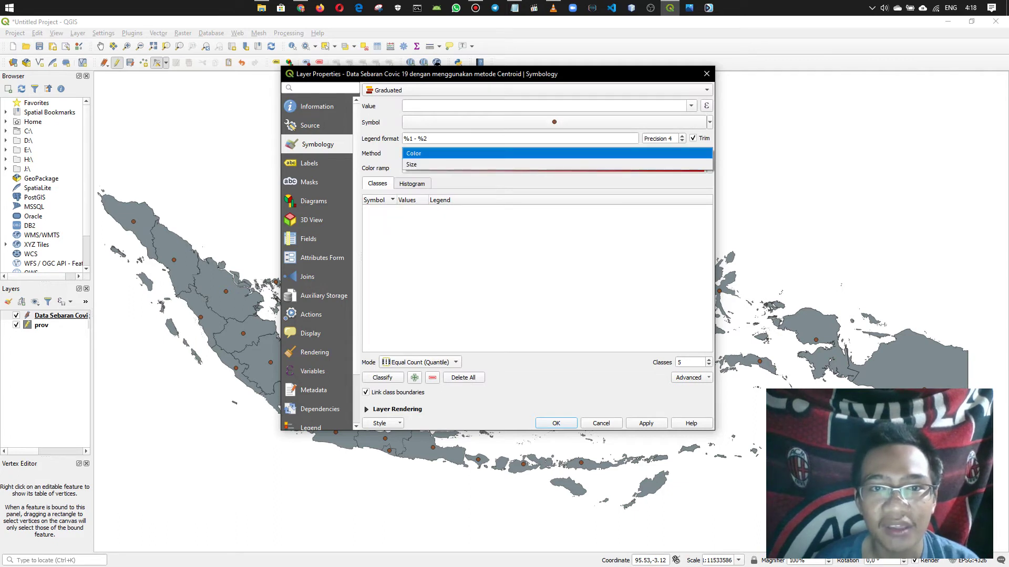
click(411, 165)
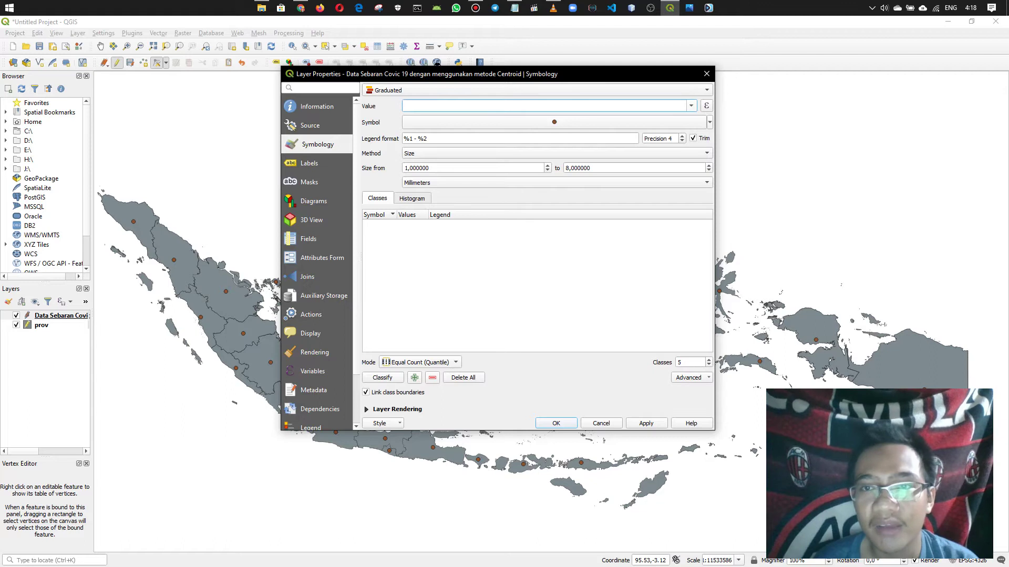
Use the 1_Juni field as the graduated value and classify it into 5 Equal Count (Quantile) classes
key(alt+Down)
key(Down)
key(Down)
key(Down)
key(Up)
key(Up)
key(Up)
key(Down)
key(Down)
key(Down)
key(Down)
key(Up)
key(Down)
key(Down)
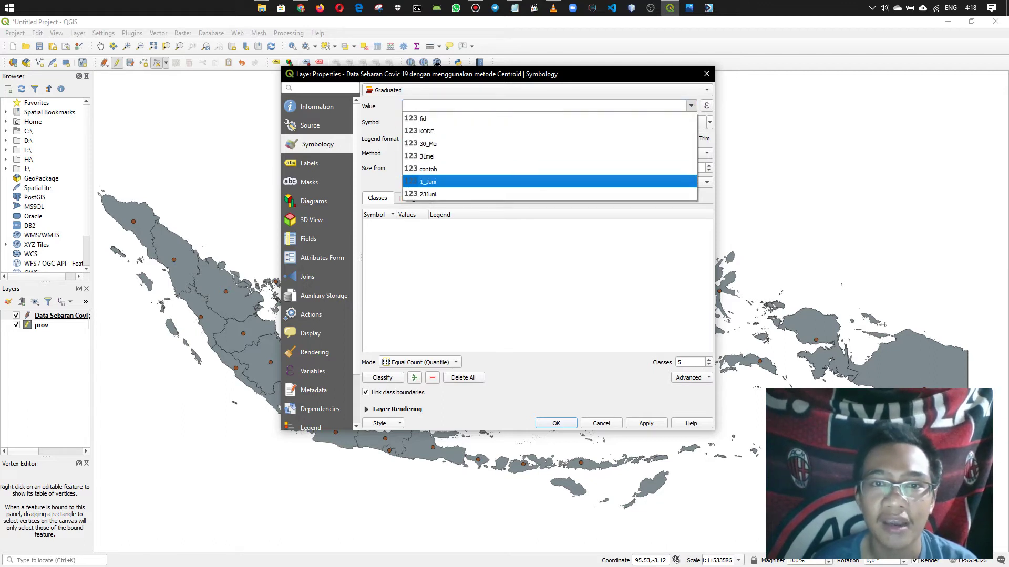
key(Up)
key(Up)
key(Up)
key(Up)
key(Up)
key(Down)
key(Down)
key(Down)
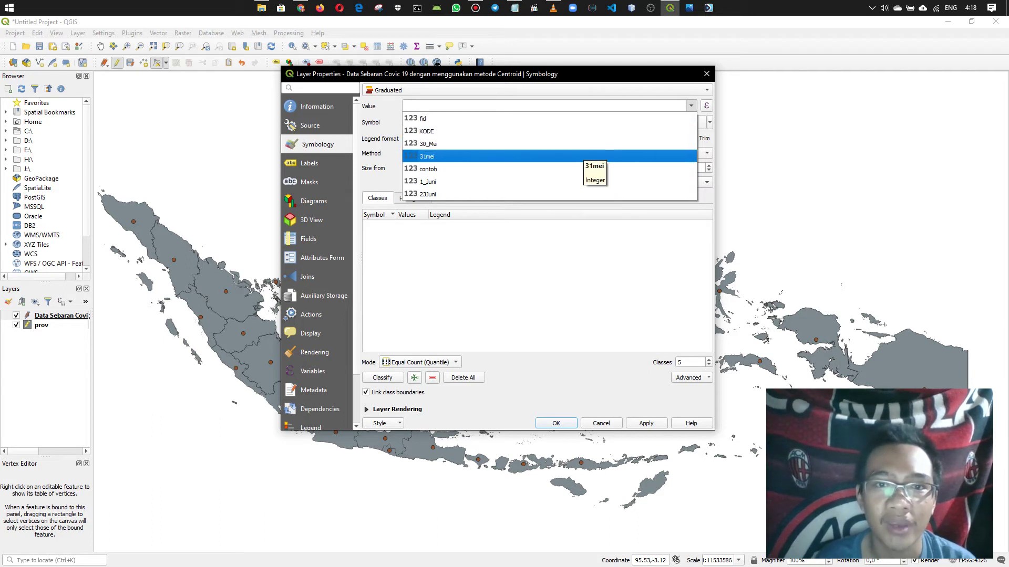
key(Up)
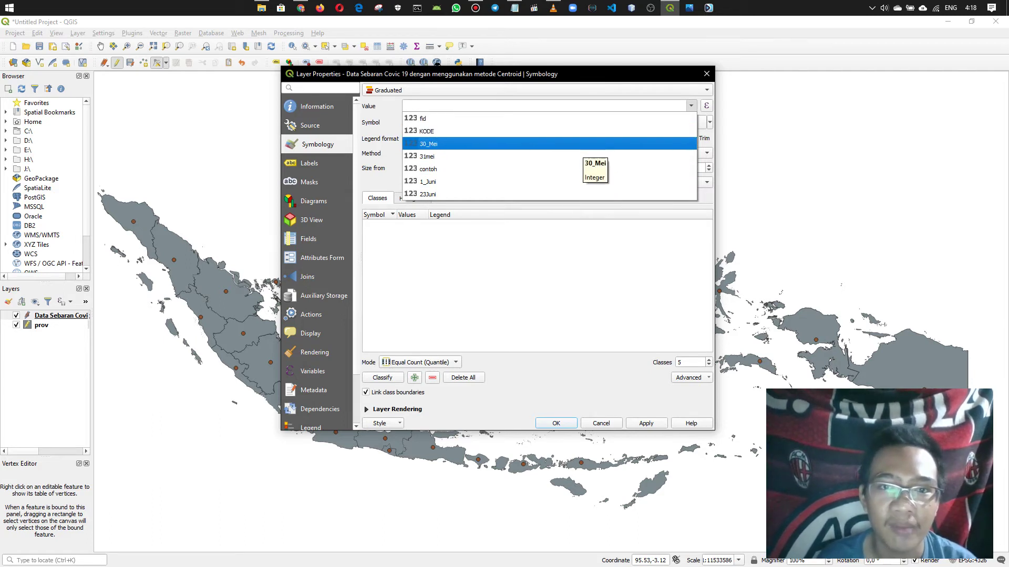
key(Down)
key(Down)
key(Down)
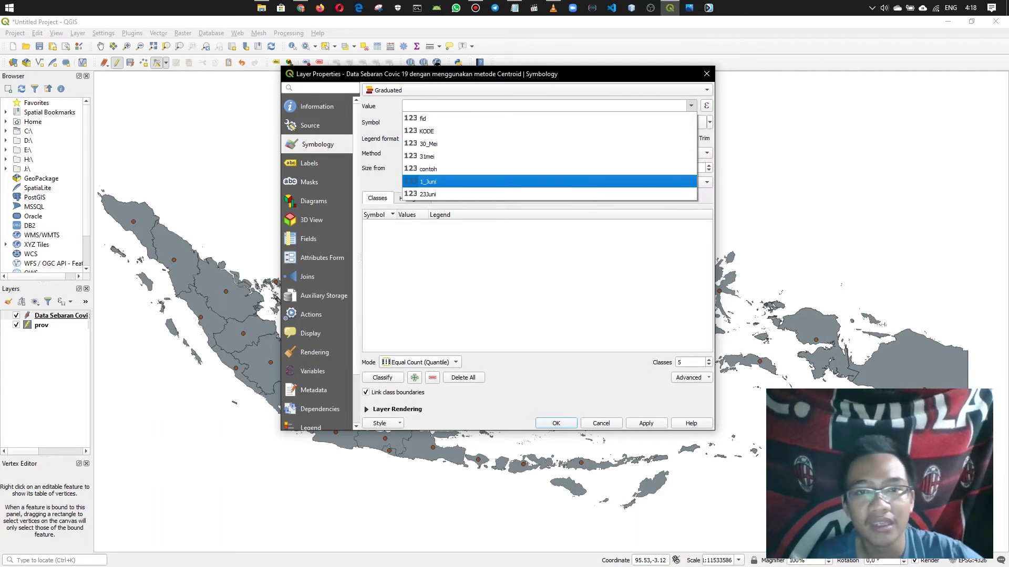
key(Return)
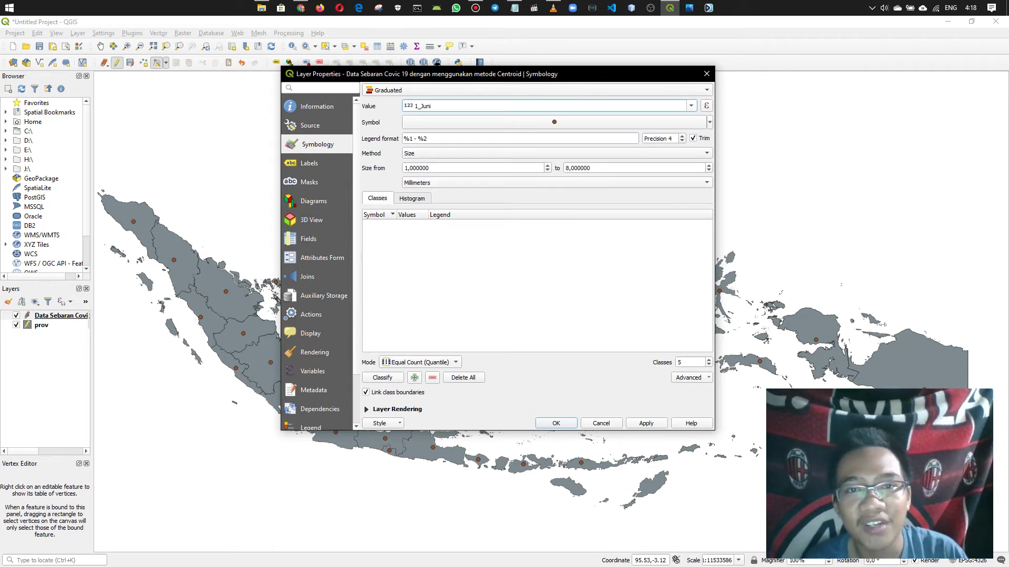
key(alt+Down)
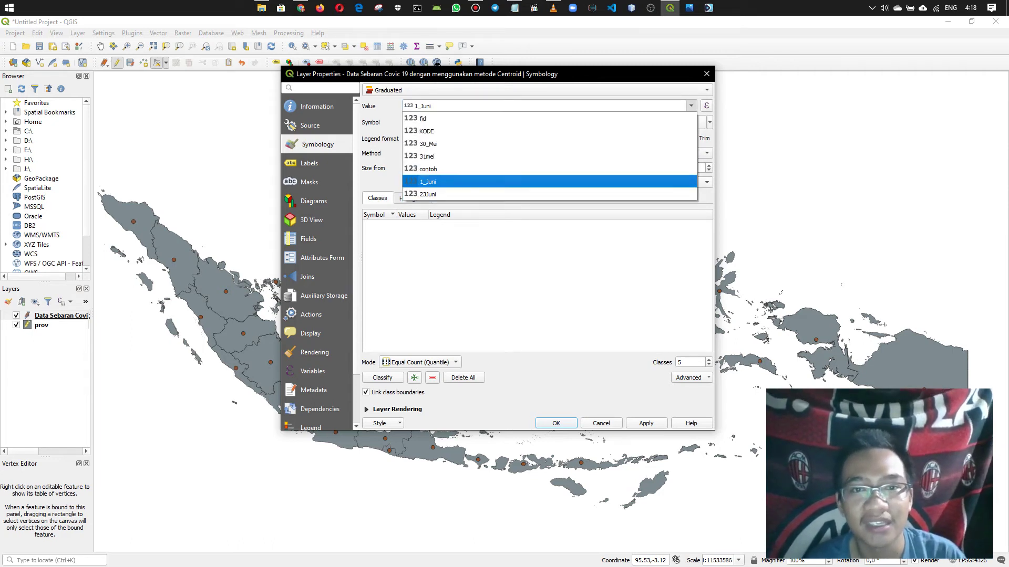
key(Return)
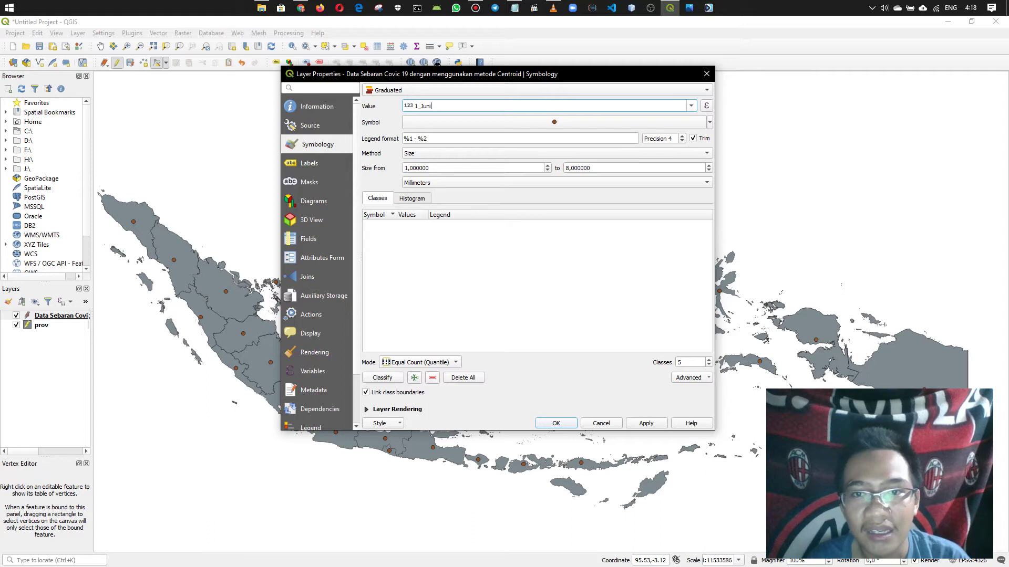
click(683, 362)
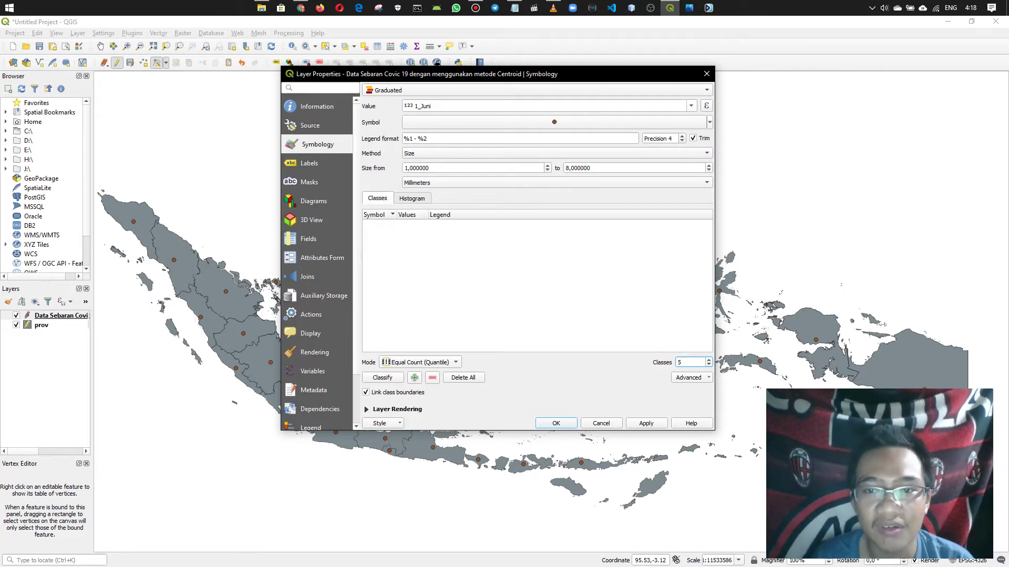
key(Return)
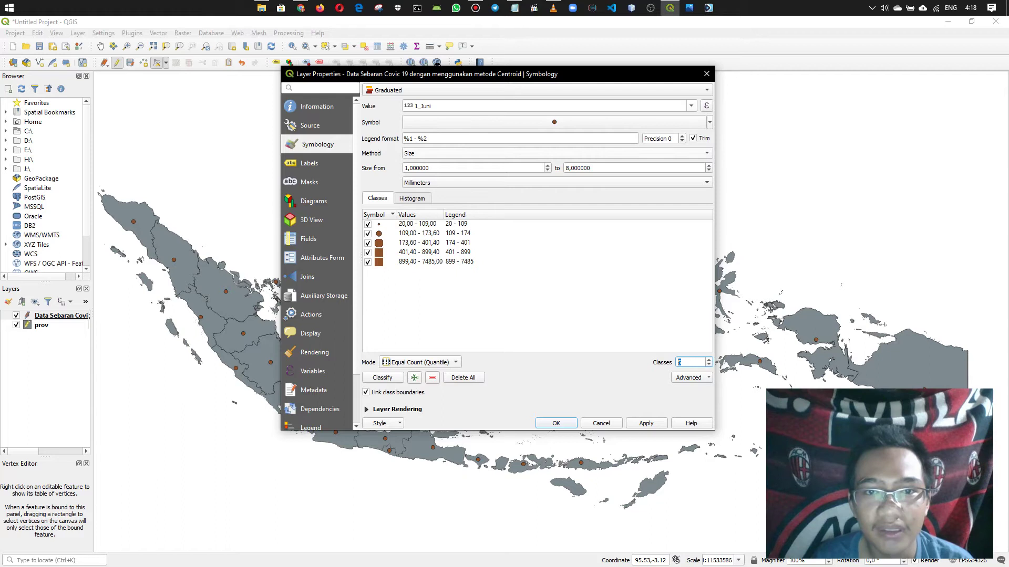
Try to recolour the marker of the lowest class on its own
click(418, 223)
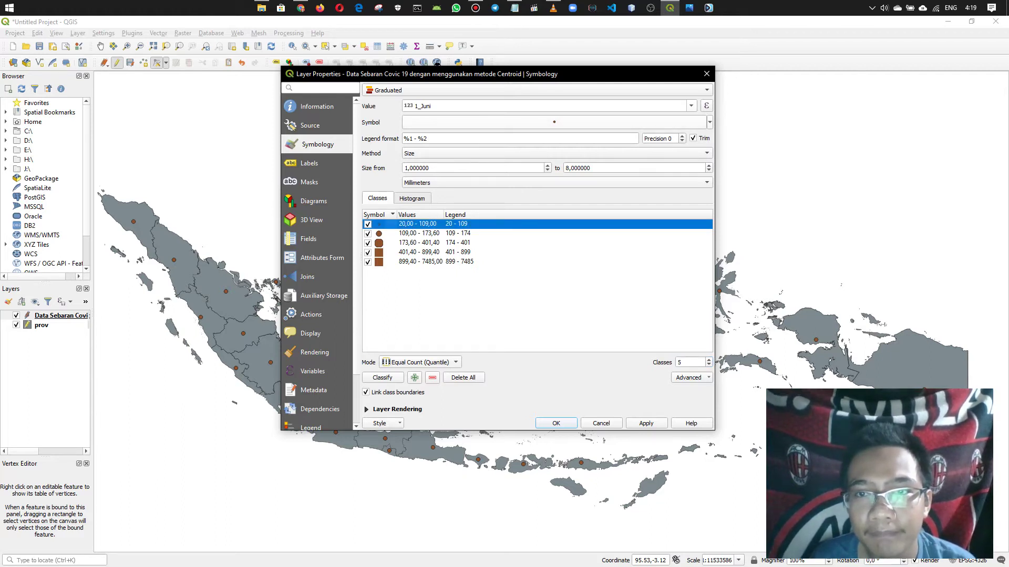
click(709, 122)
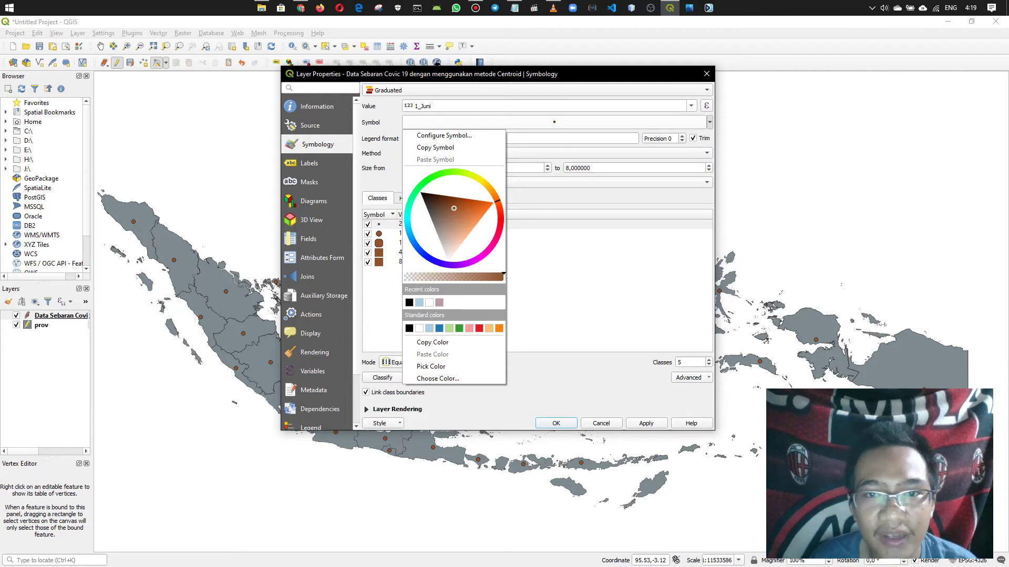
drag(497, 201, 499, 216)
click(552, 314)
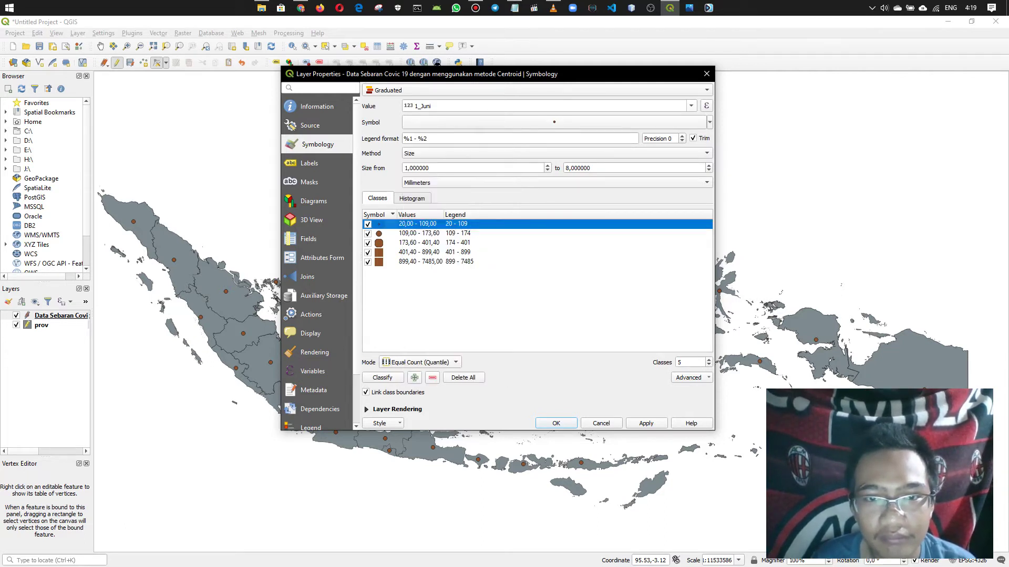
click(555, 122)
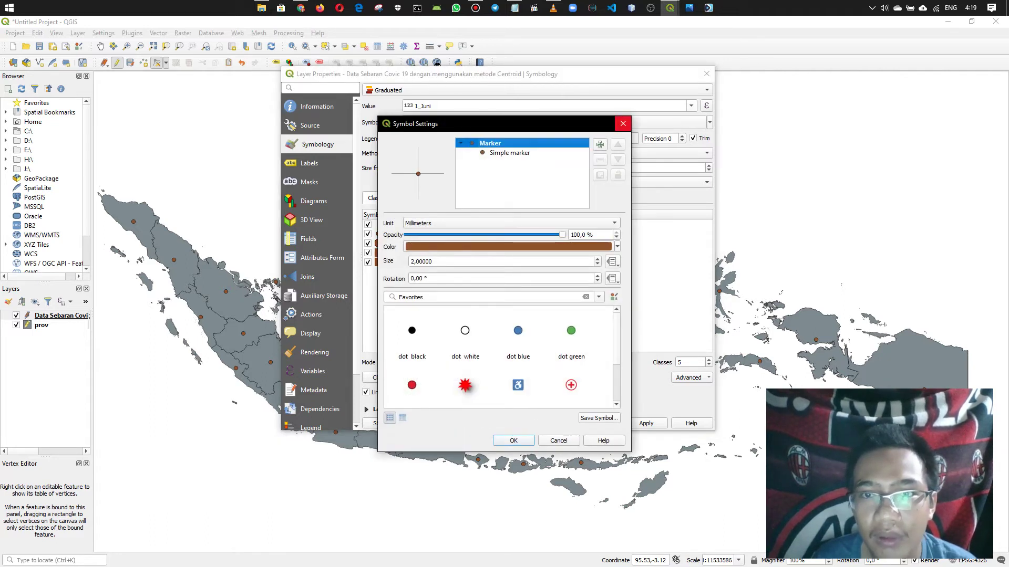
click(623, 123)
Recolour the symbols of all the graduated classes with the standard red
click(709, 122)
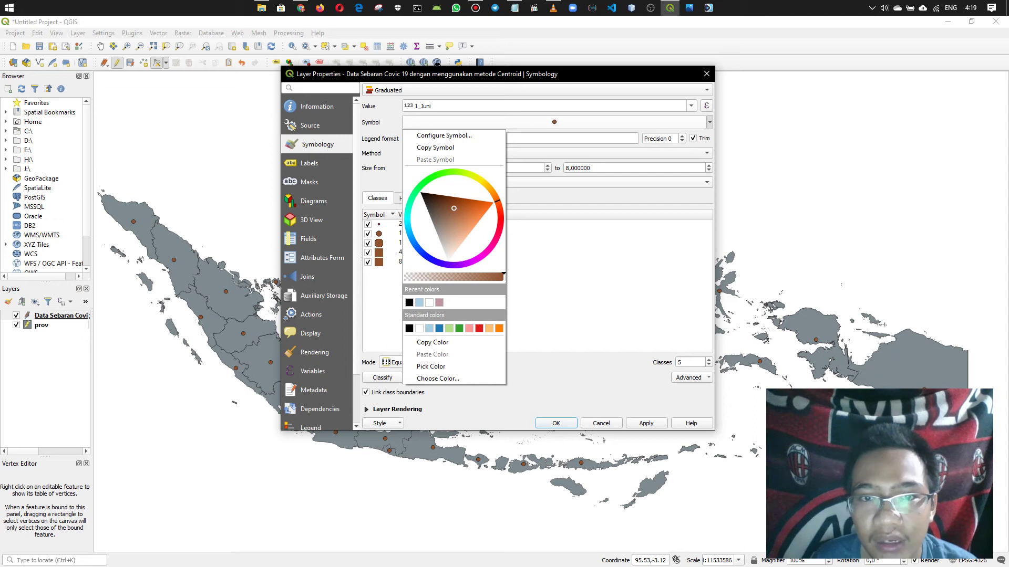
mouse_move(498, 202)
mouse_down()
mouse_move(499, 217)
mouse_move(485, 216)
mouse_up()
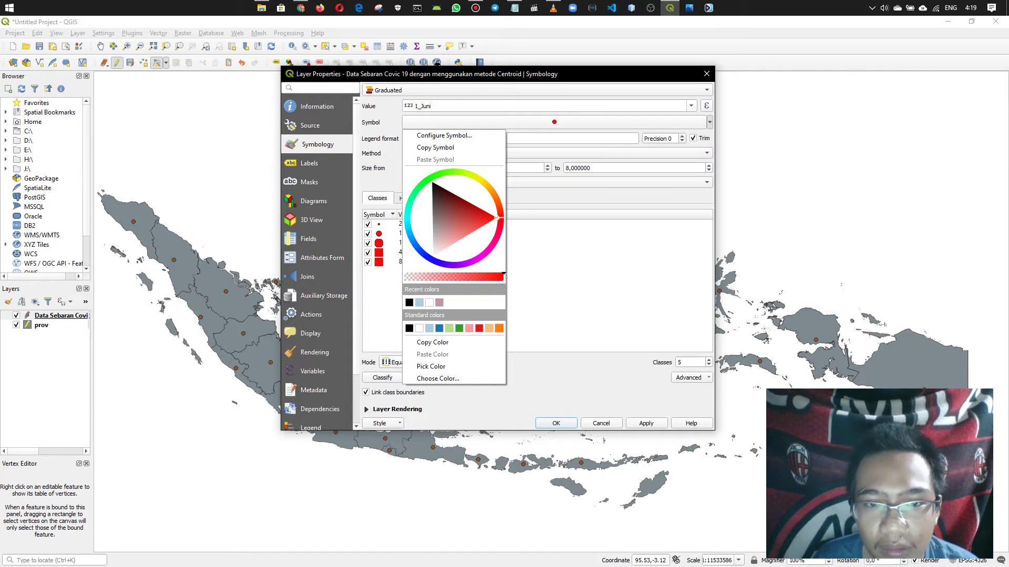
click(479, 329)
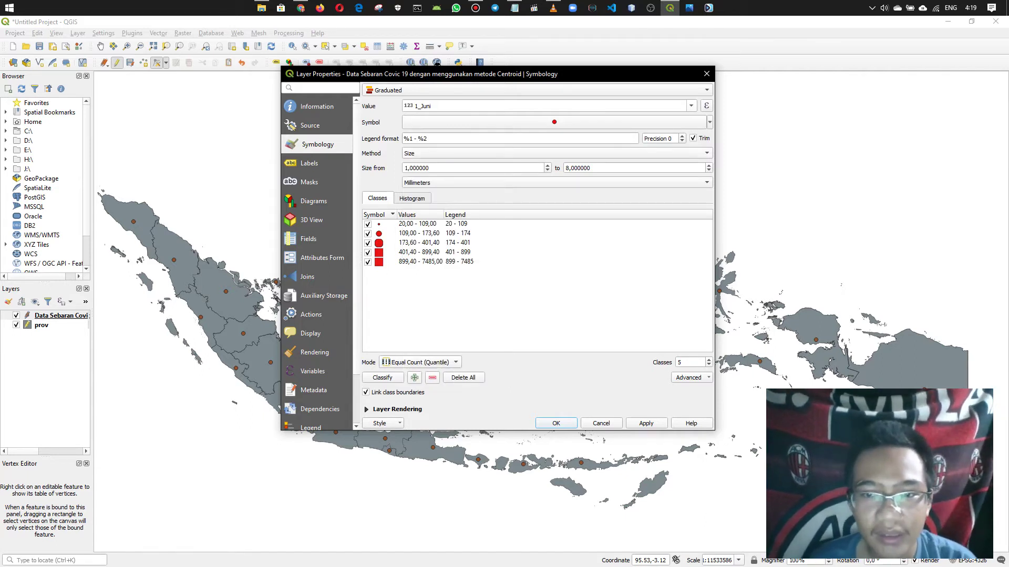
Set the lowest class's bounds to a lower value of 0 and an upper value of 20
double_click(417, 224)
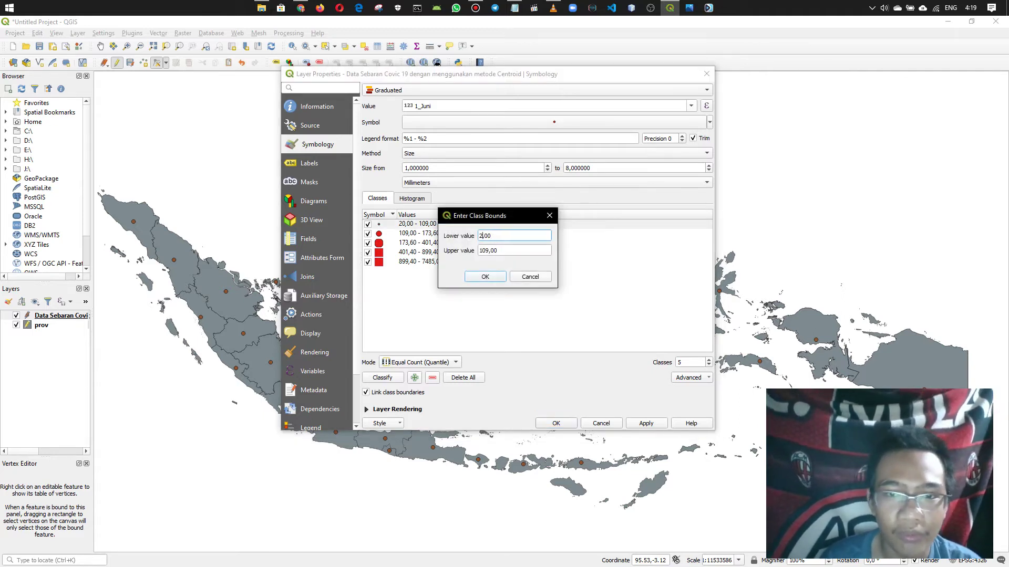
key(Tab)
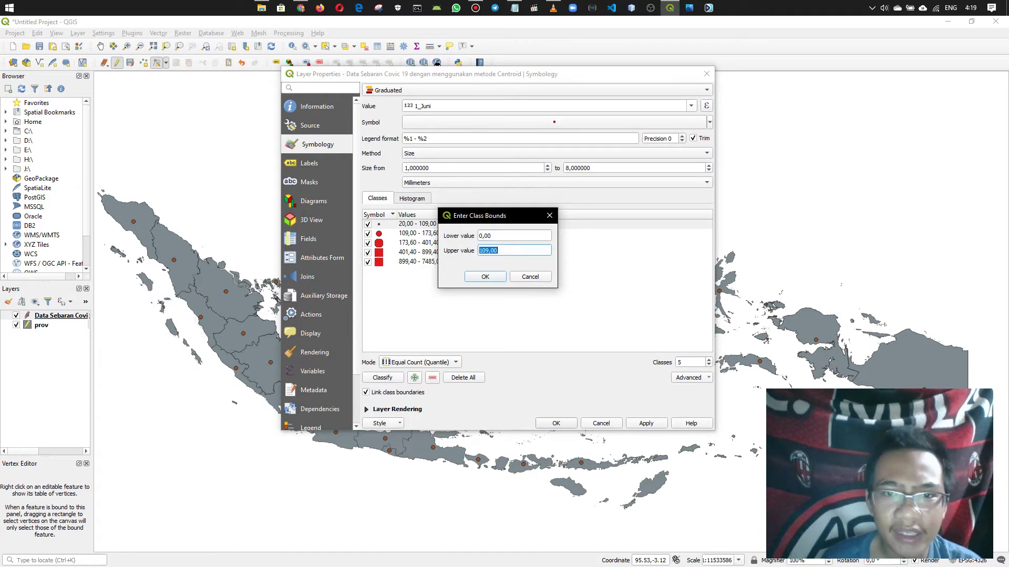
click(492, 251)
key(BackSpace)
key(BackSpace)
text(2)
click(485, 277)
Set the second class's upper value to 100,60 and the third class's upper value to 500,40
double_click(417, 233)
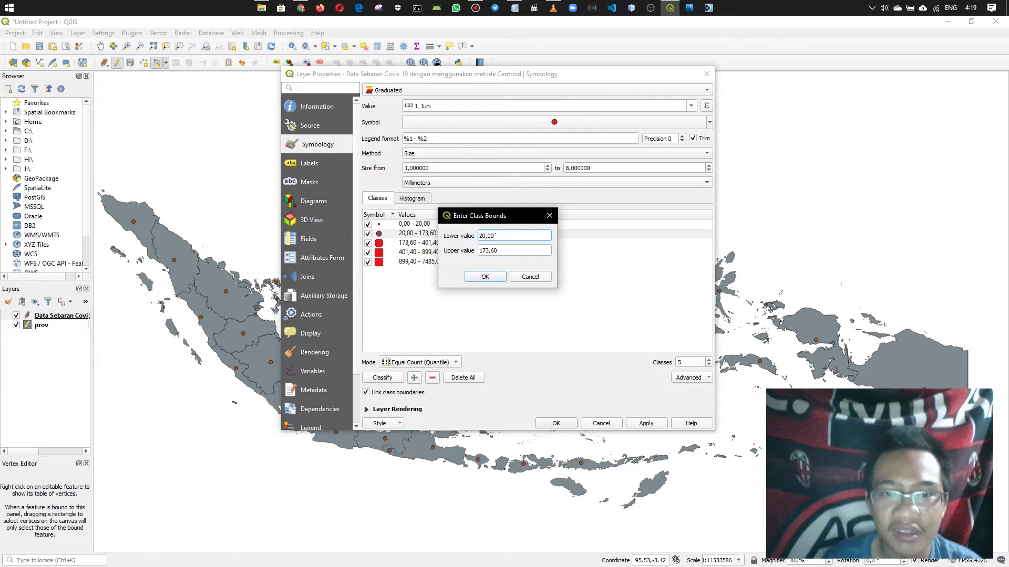
key(Tab)
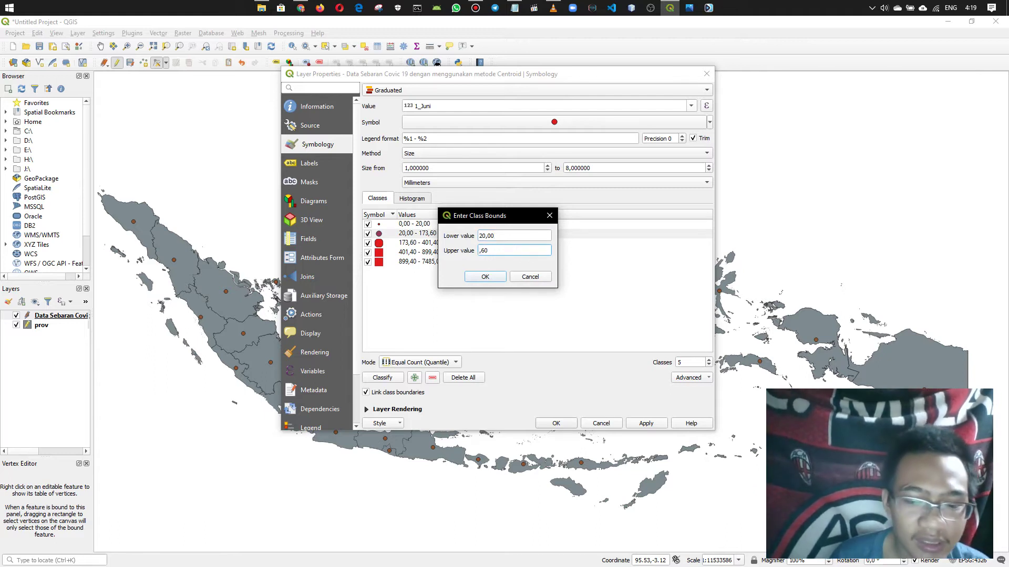
key(Return)
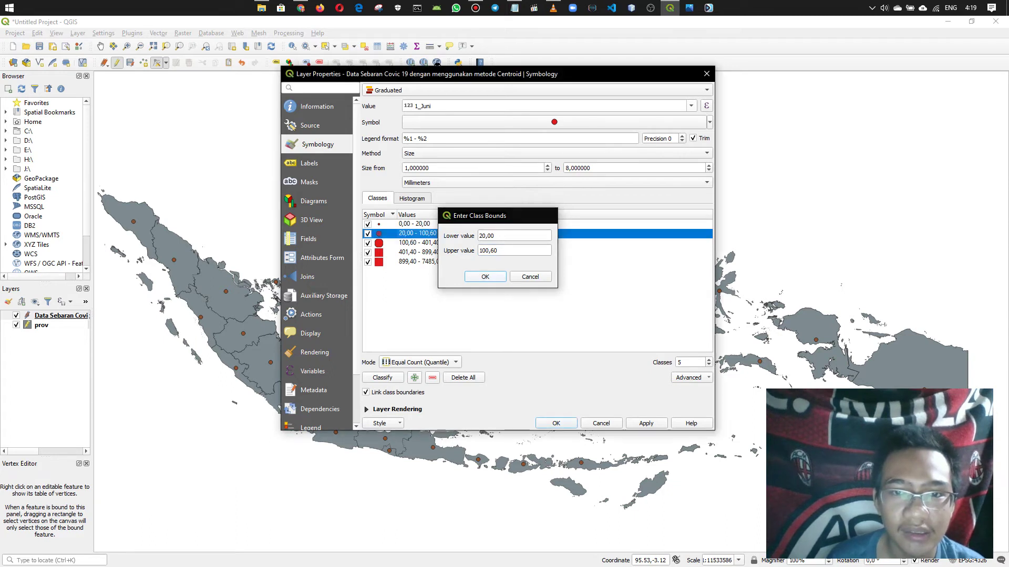
double_click(418, 242)
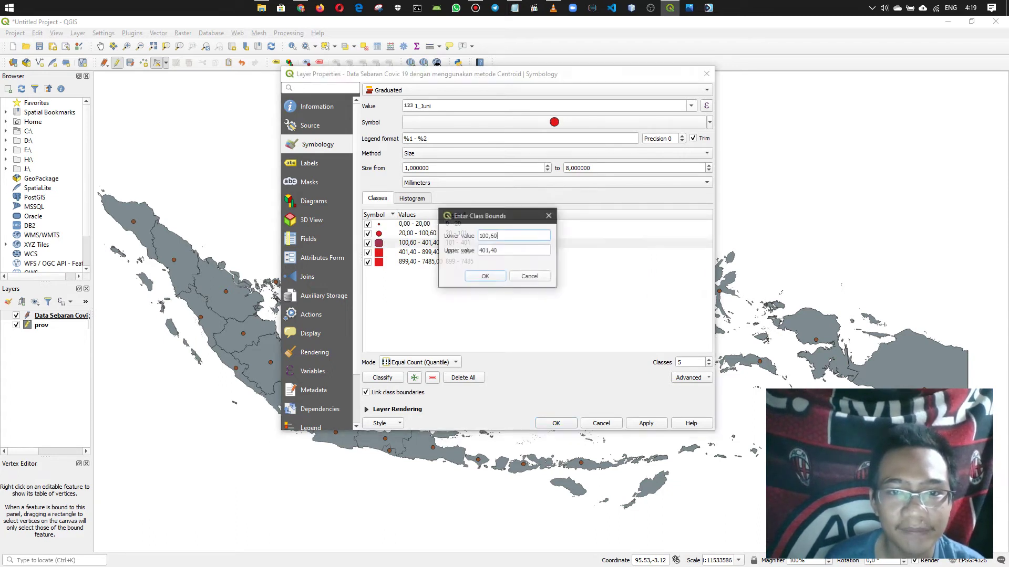
click(491, 250)
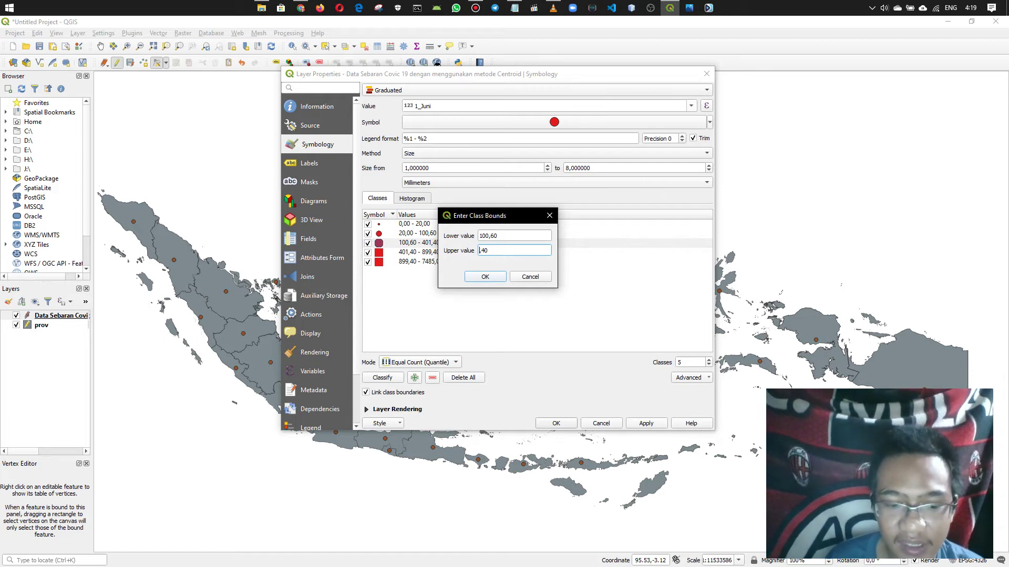
key(Return)
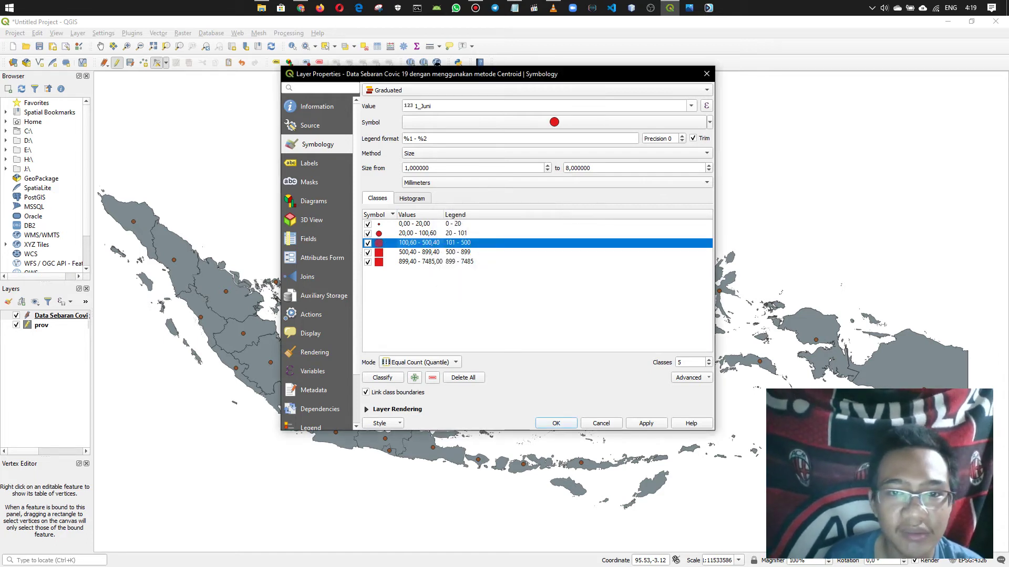
Set the fourth class's upper value to 2000,40, keeping its lower value
double_click(417, 252)
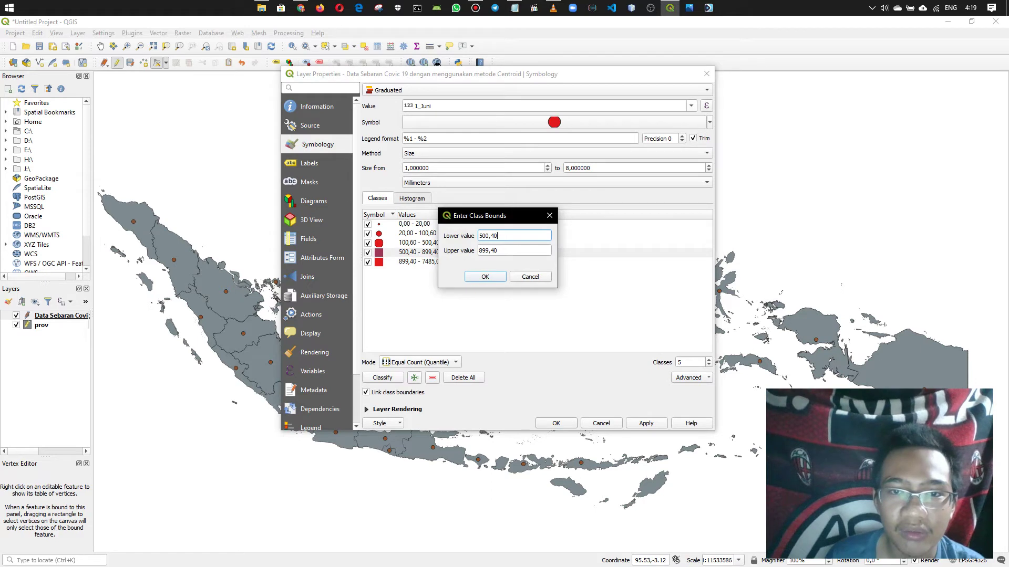
click(486, 250)
key(BackSpace)
key(BackSpace)
key(BackSpace)
text(2000)
key(Return)
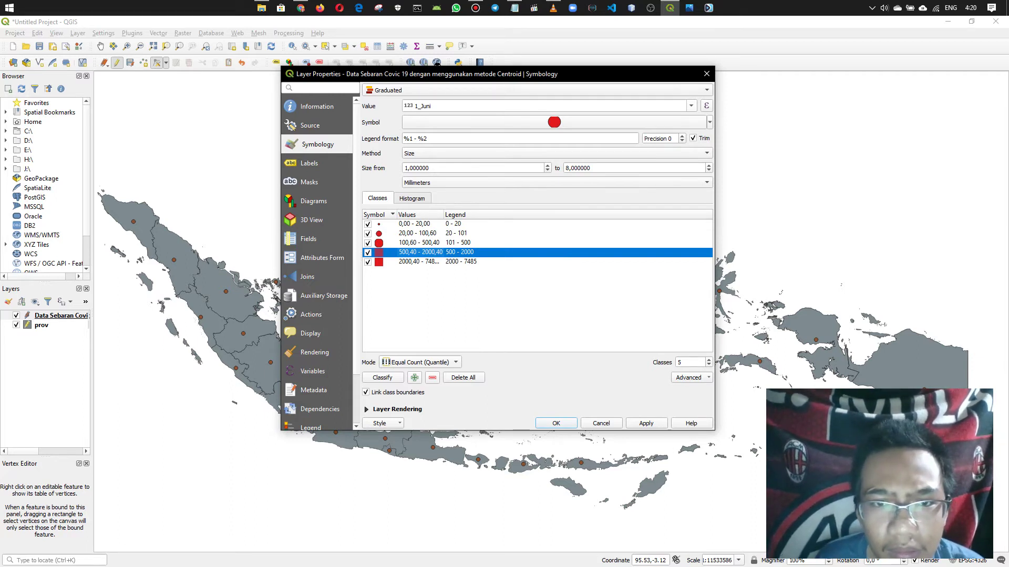
Accept the highest class's bounds as they are and apply the graduated styling to the centroid layer
double_click(417, 262)
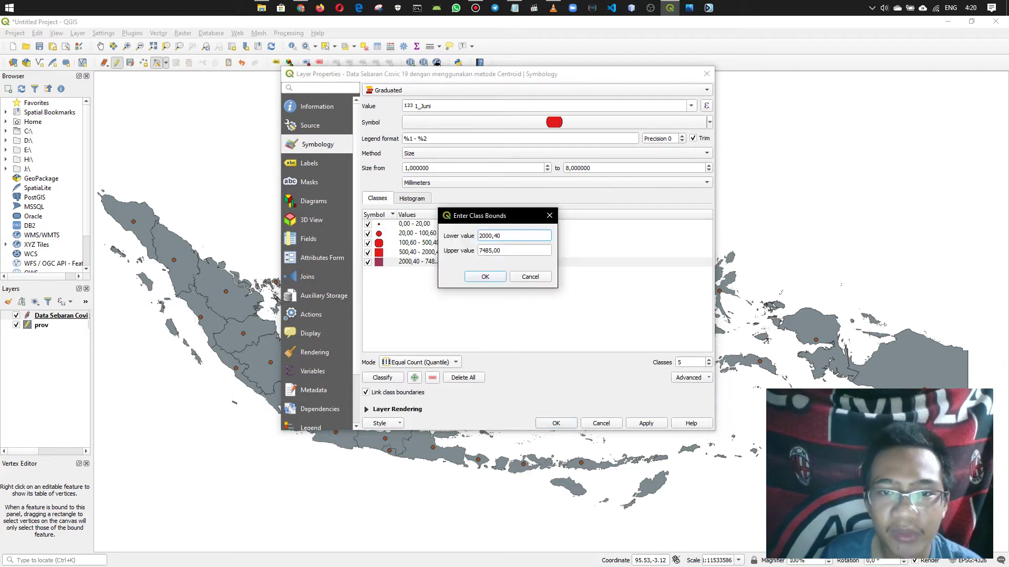
key(Return)
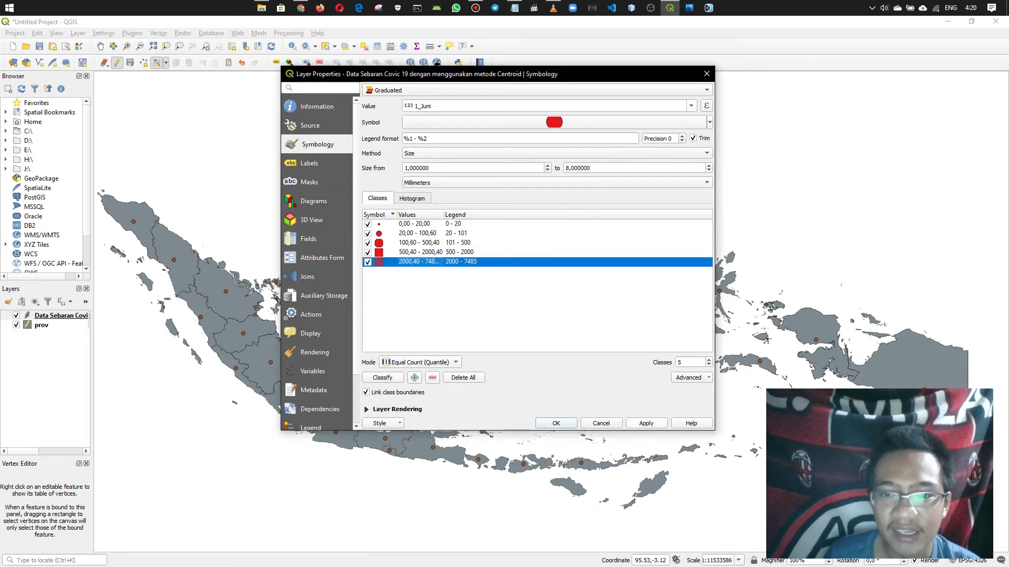
click(646, 423)
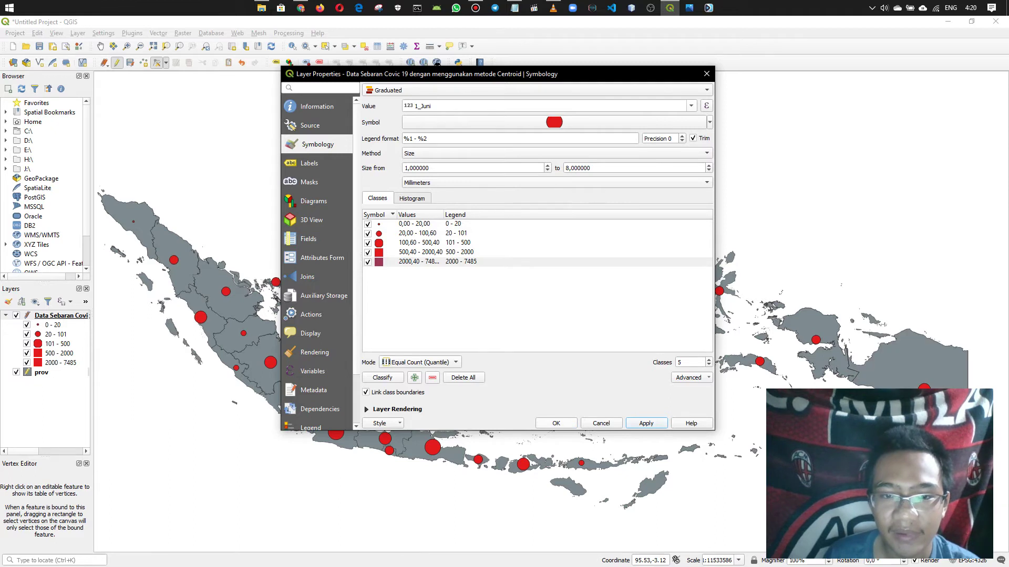
key(Return)
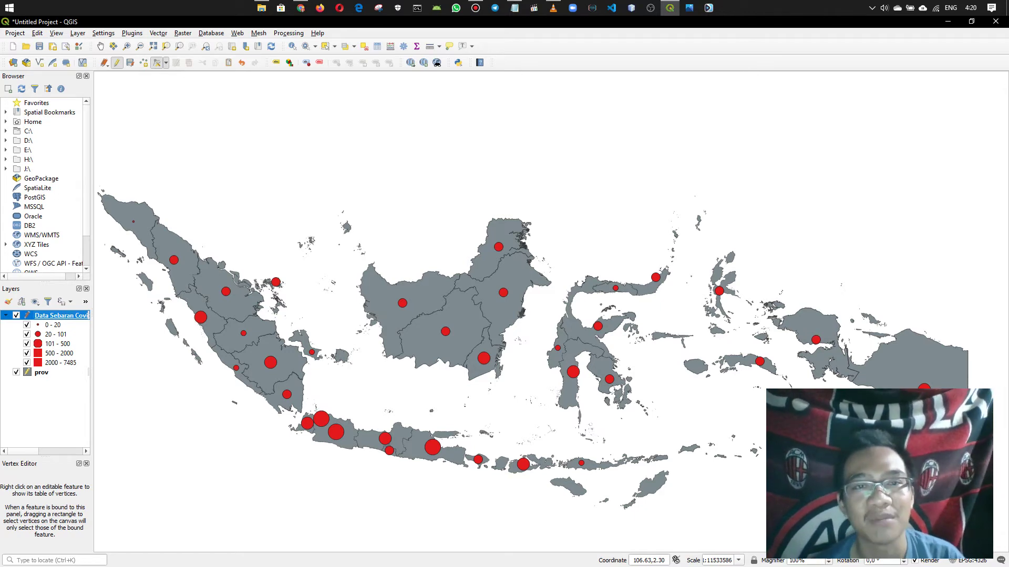
Review the centroid layer's attribute table, sorted by fid and by NAME_1, to compare the provinces' 1_Juni case numbers
click(377, 46)
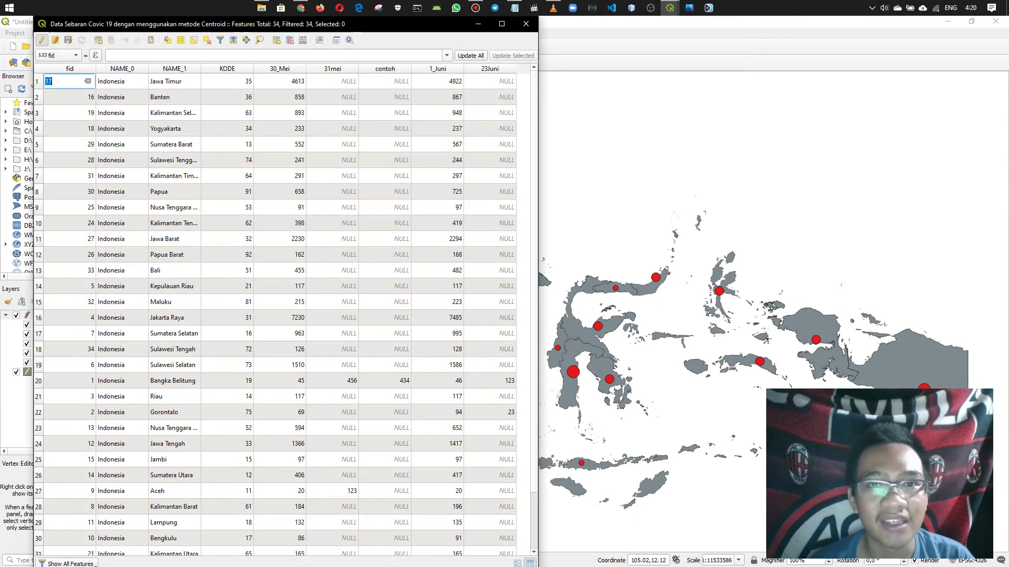
drag(263, 23, 498, 41)
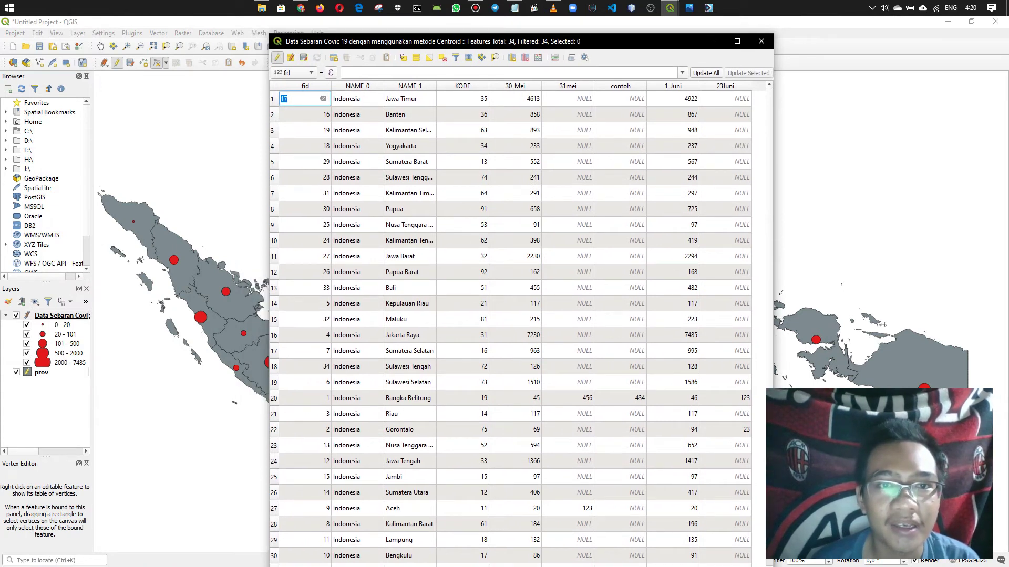
click(304, 87)
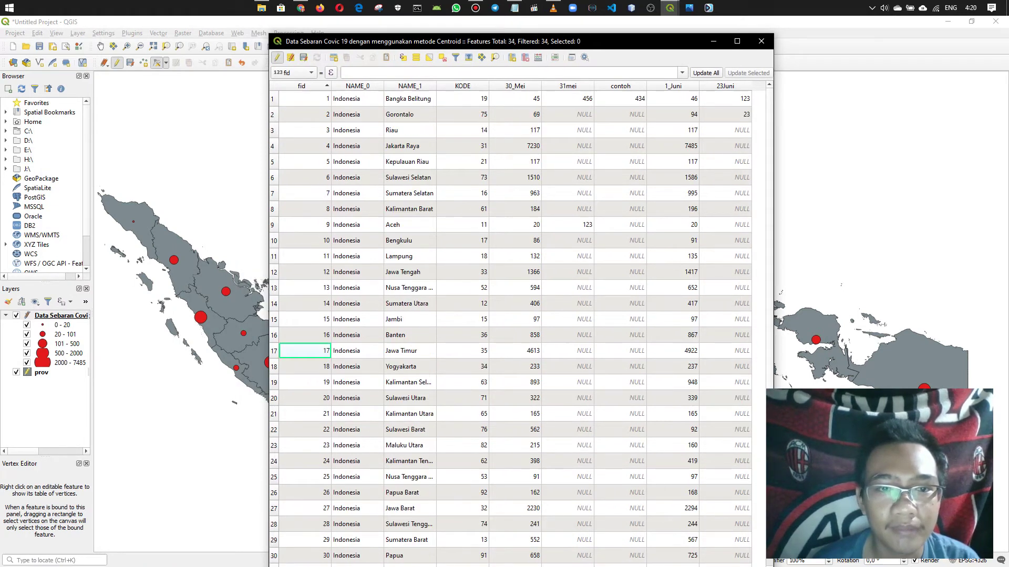
click(410, 87)
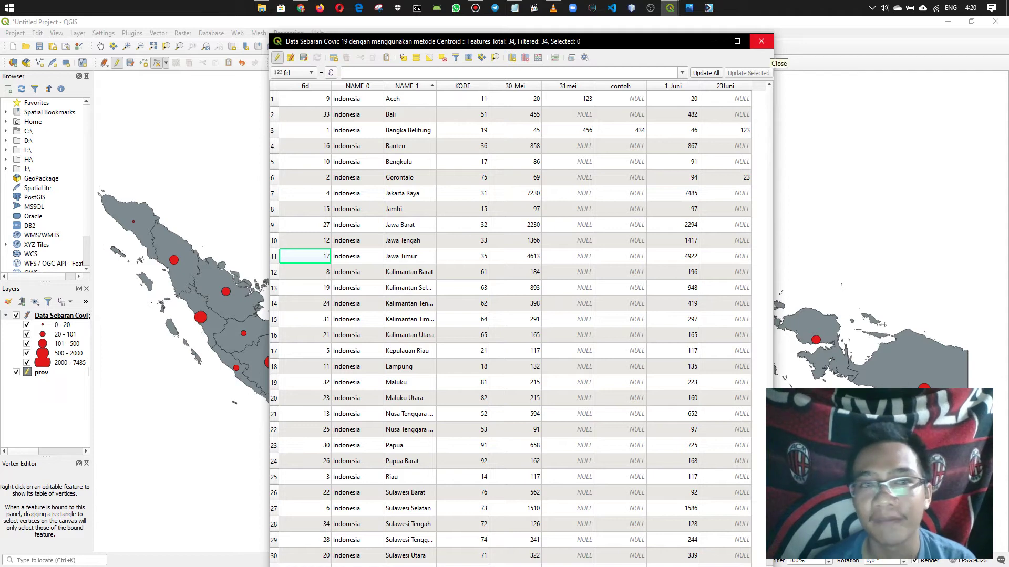
click(761, 41)
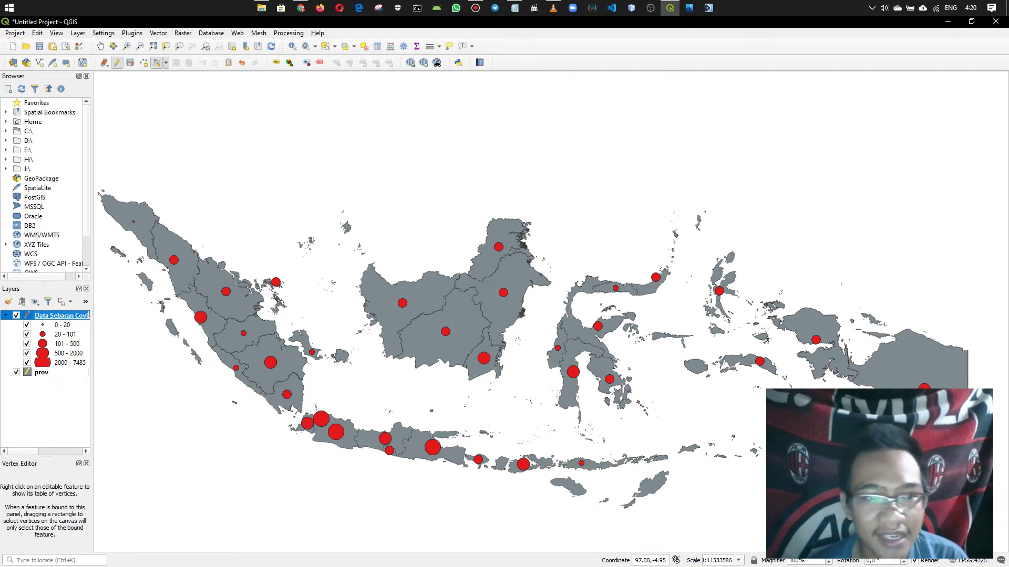
Open the symbology settings of the prov layer
click(42, 372)
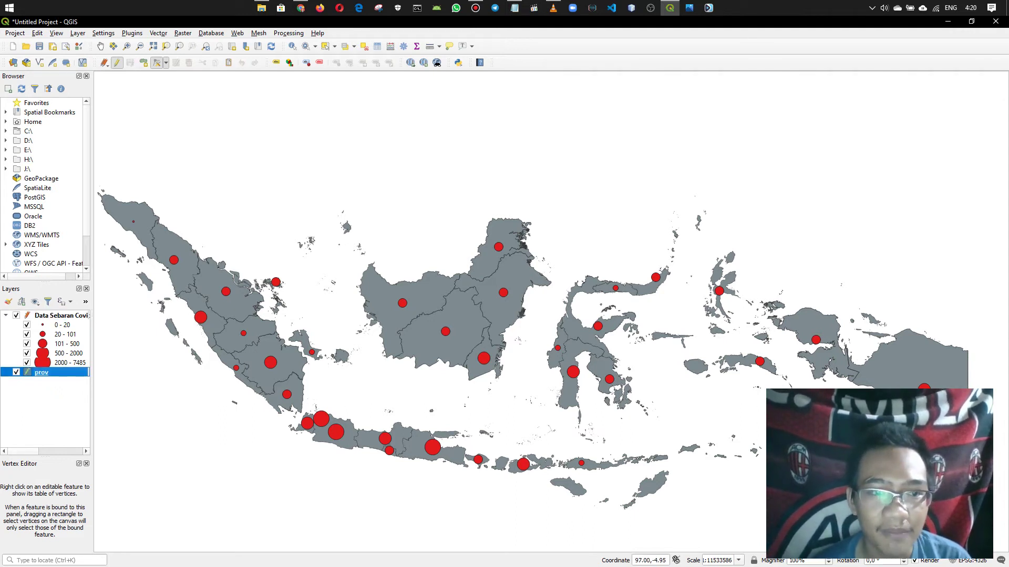
right_click(44, 372)
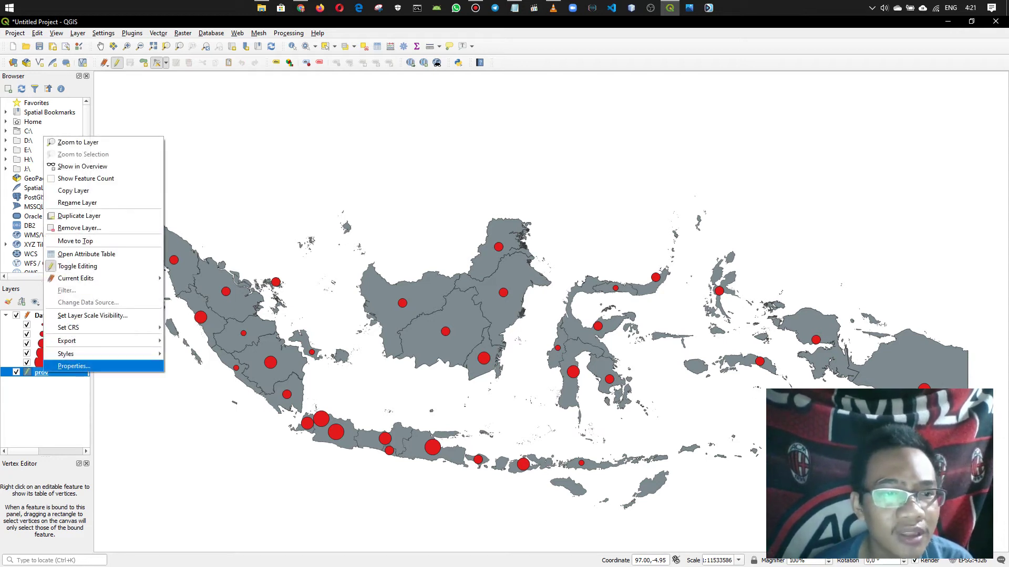
click(73, 366)
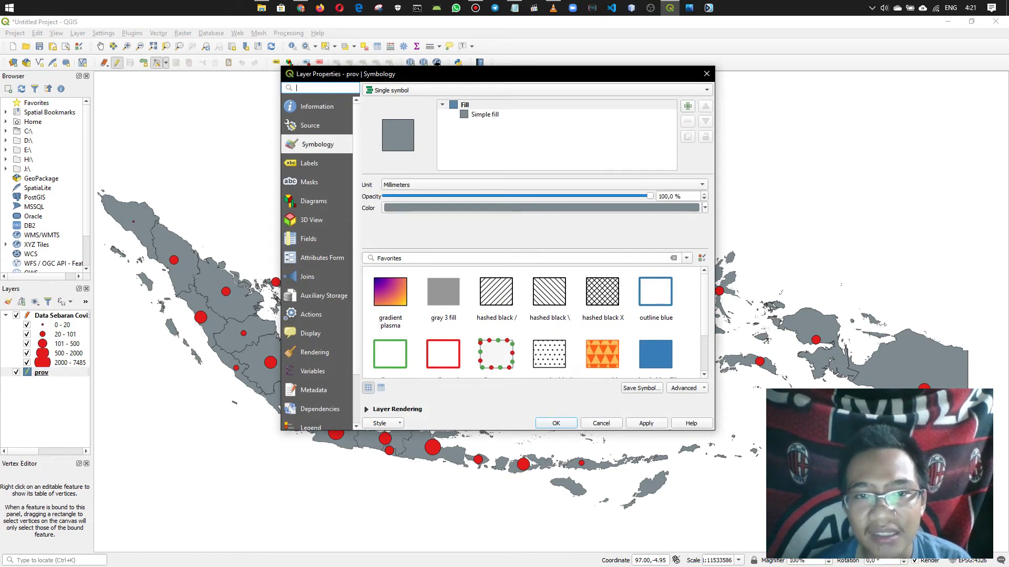
click(541, 208)
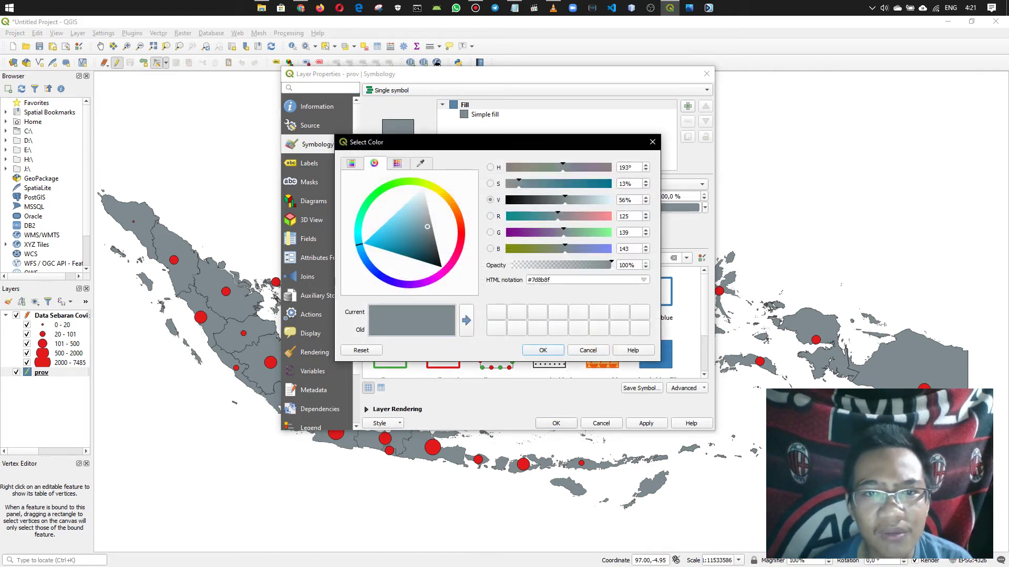
drag(427, 227, 427, 230)
drag(428, 225, 429, 221)
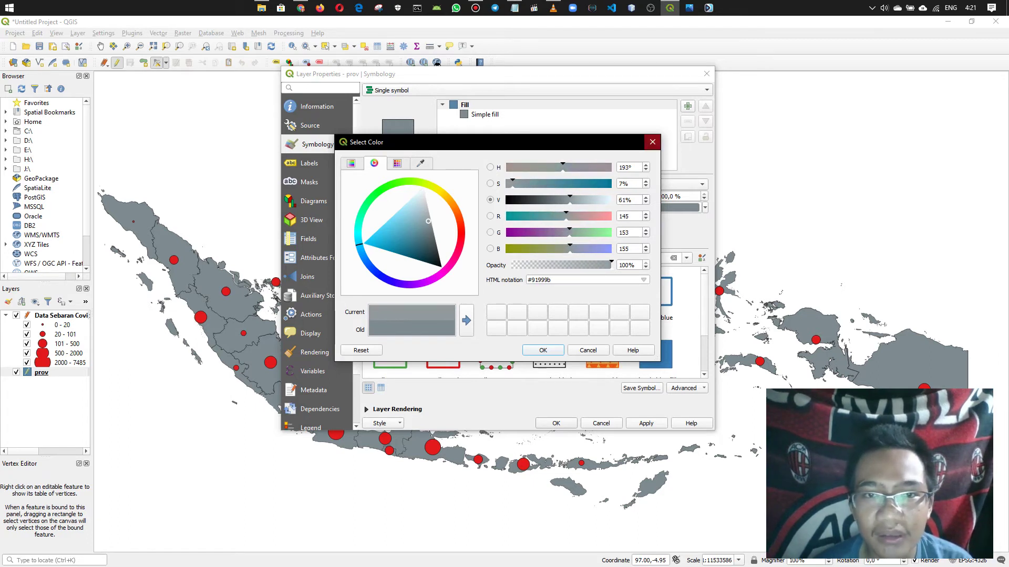
click(351, 164)
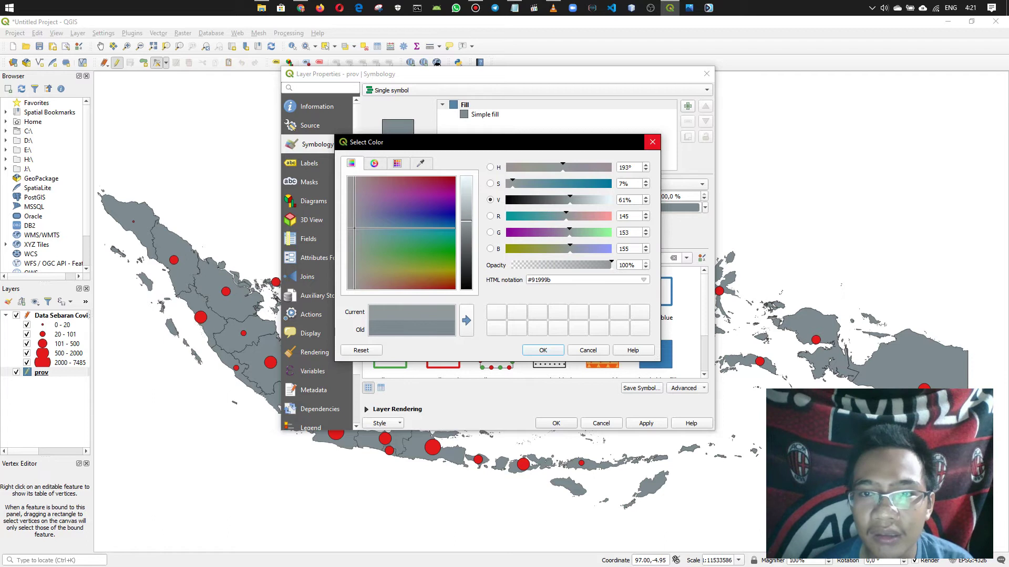
click(652, 142)
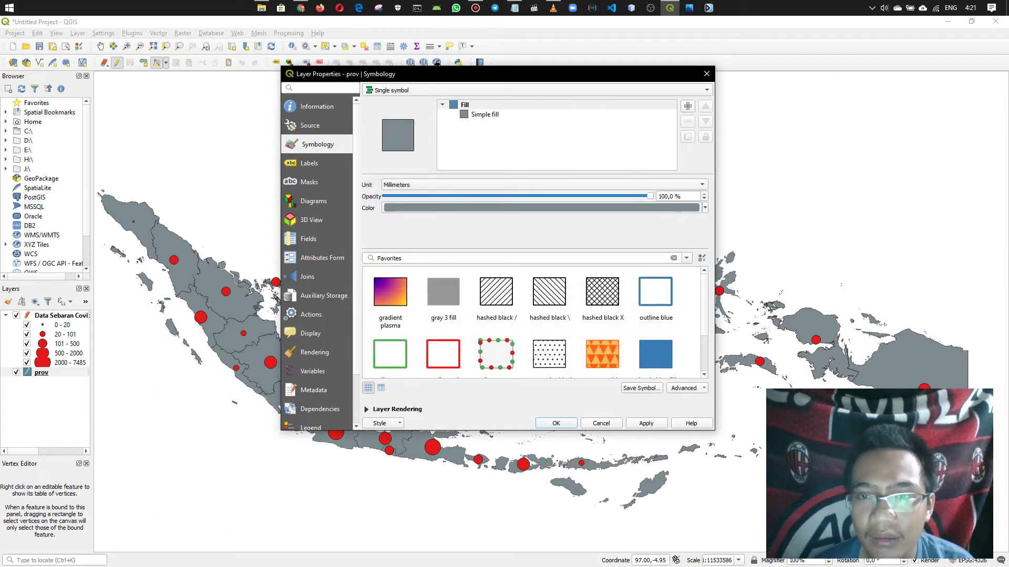
Set the prov layer's fill colour to white from the recent colours and apply the styling
click(705, 208)
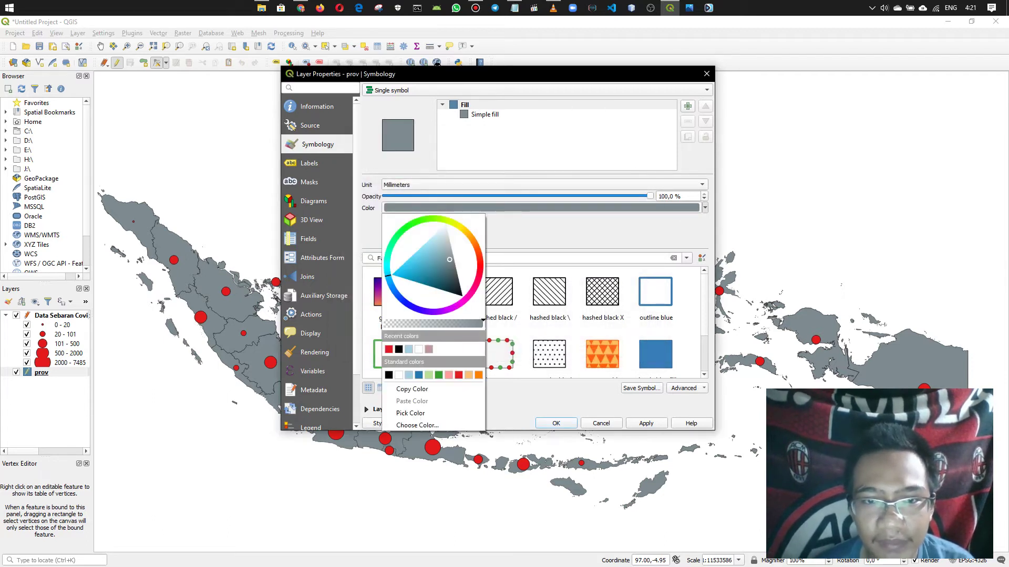
drag(387, 275, 441, 311)
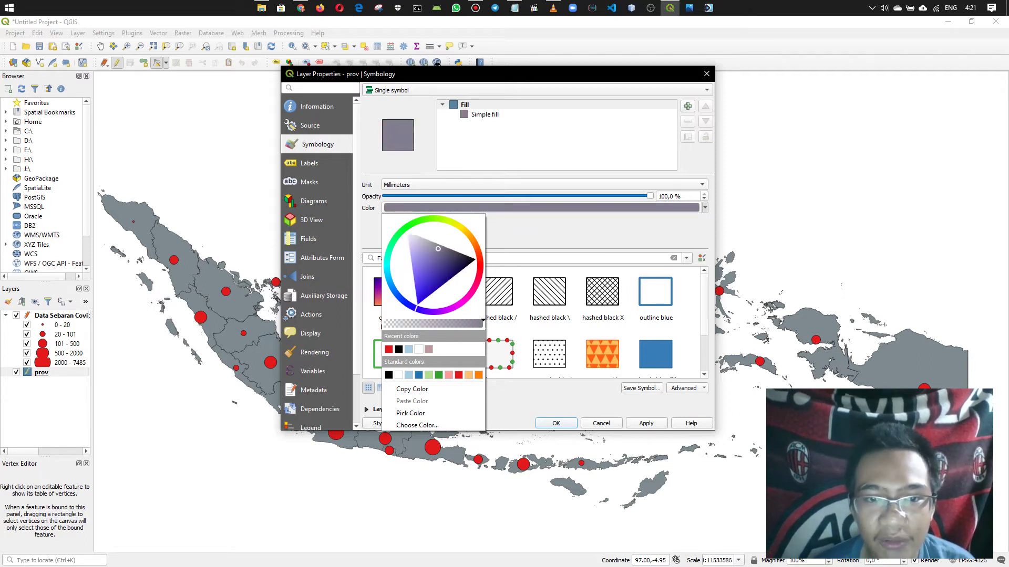
click(418, 350)
click(646, 423)
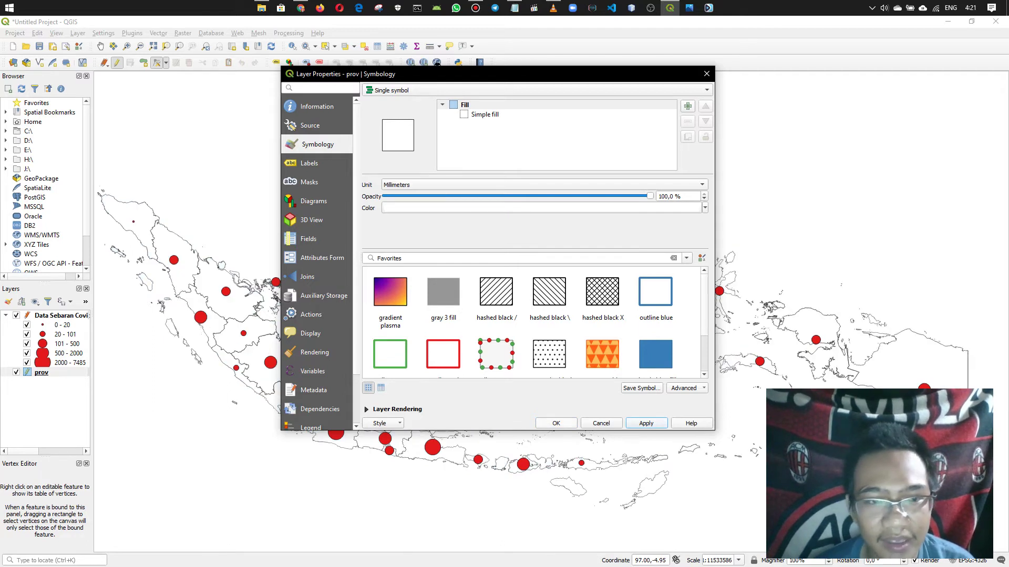
click(555, 424)
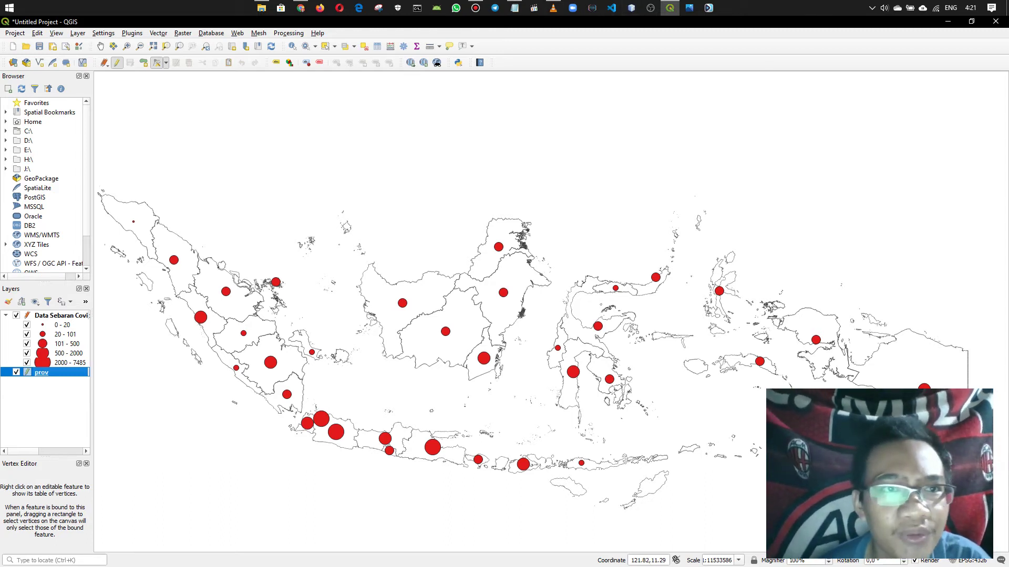
Search the plugin manager for "quick" and check the details and installation status of QuickMapServices
key(alt+p)
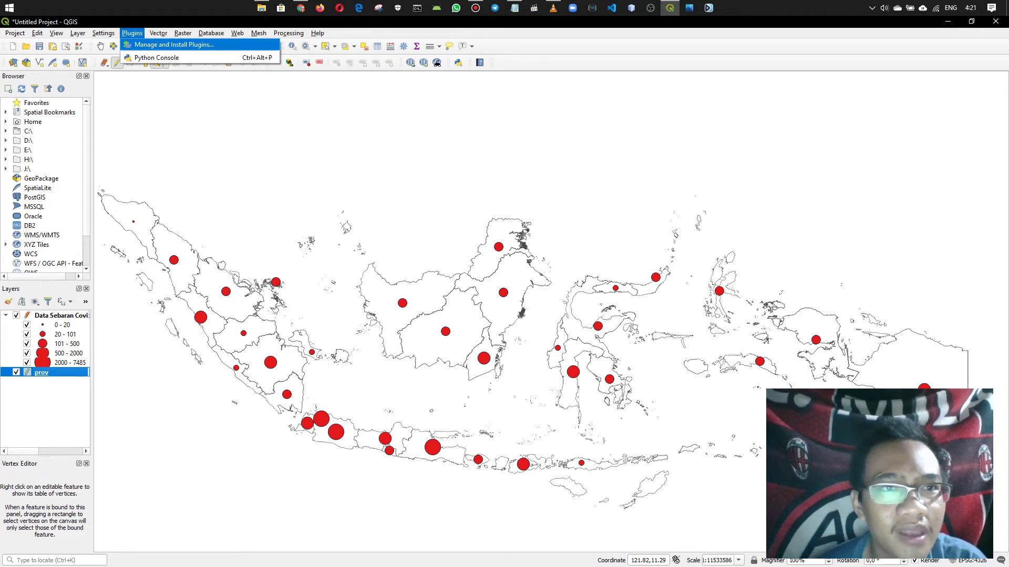
key(Return)
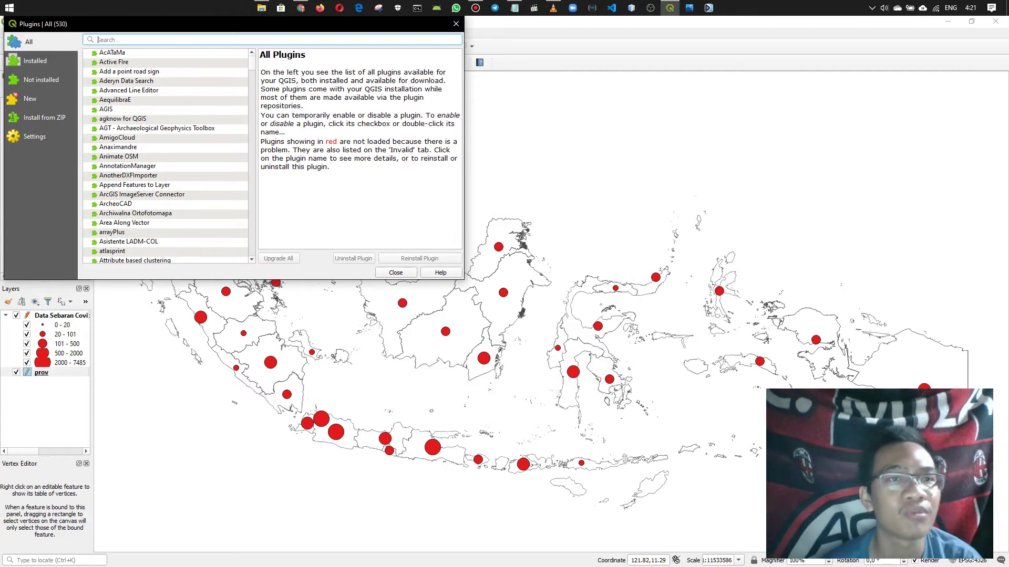
text(quic)
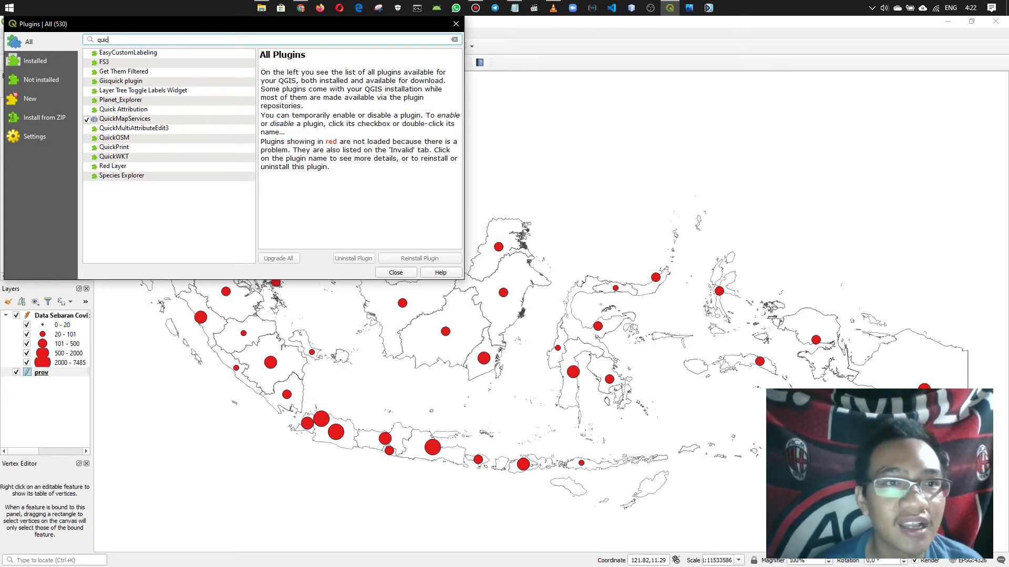
key(BackSpace)
key(BackSpace)
key(BackSpace)
key(BackSpace)
text(quic)
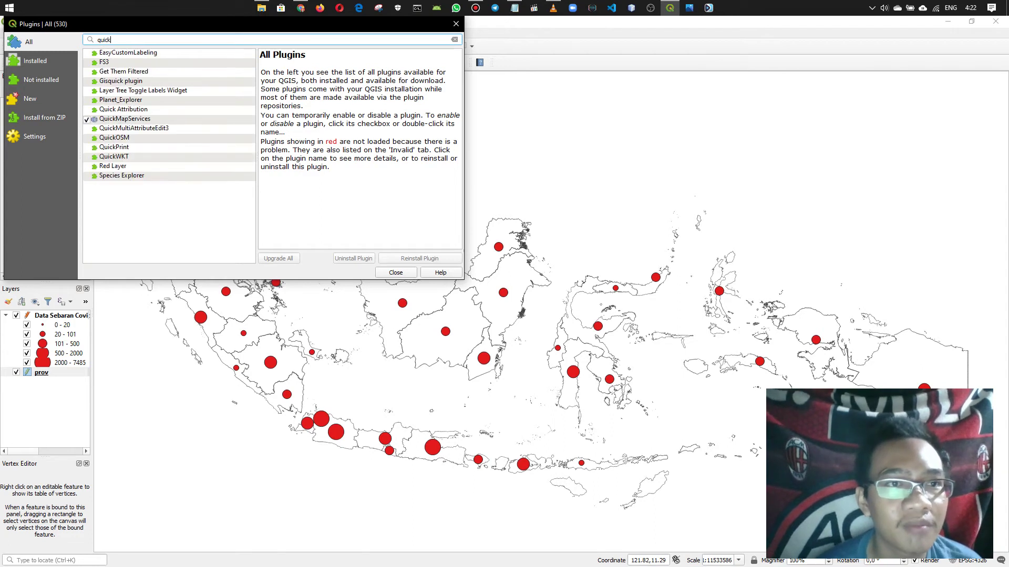
click(123, 109)
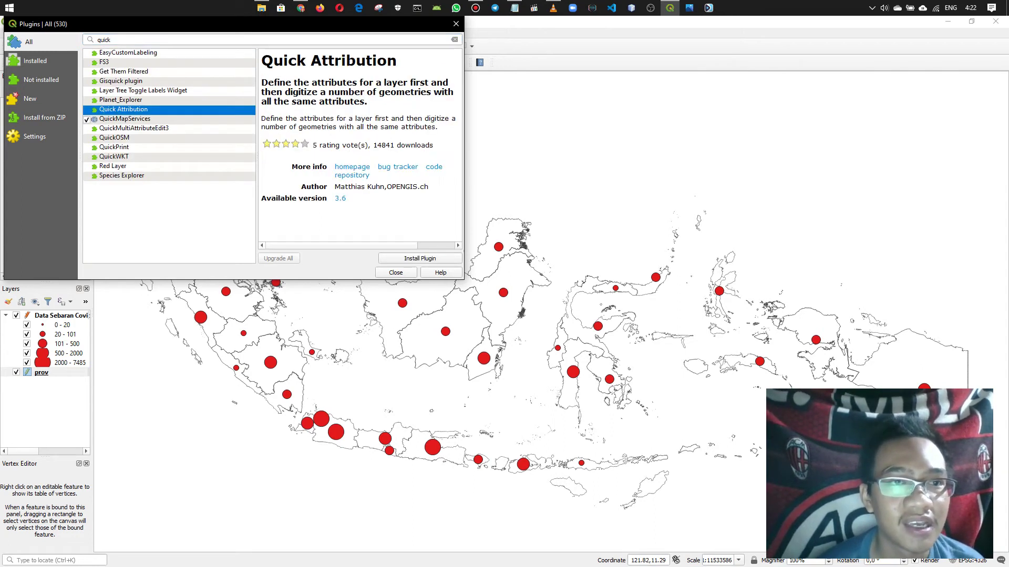
click(124, 119)
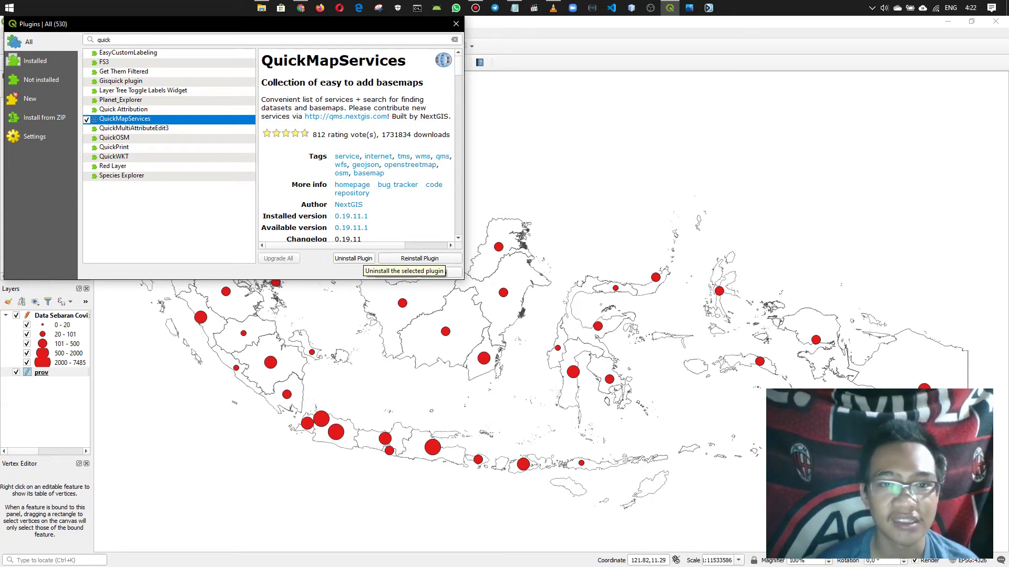
click(395, 272)
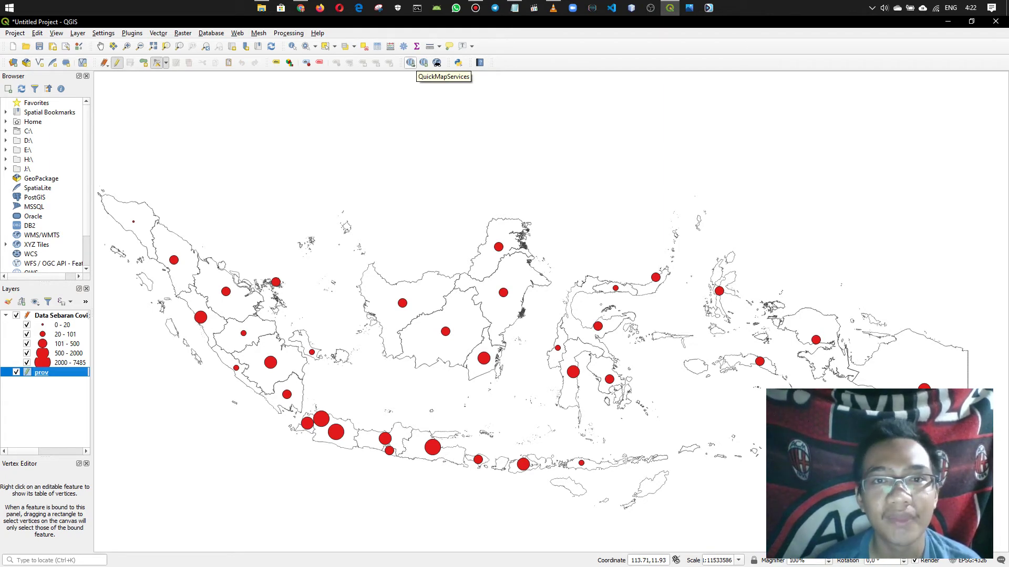
Add the OSM Standard basemap from QuickMapServices beneath the province and centroid layers
click(411, 62)
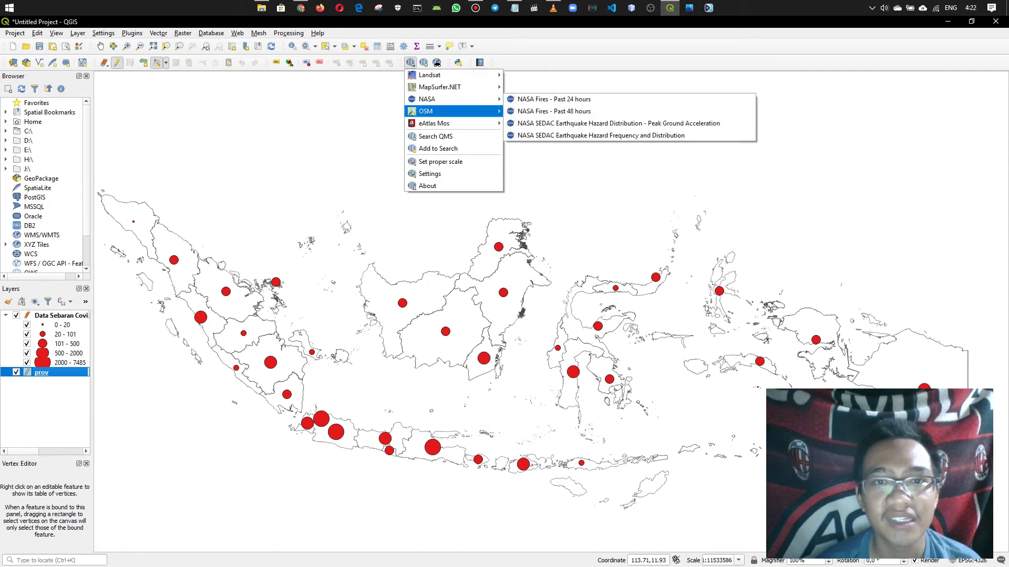
mouse_move(452, 111)
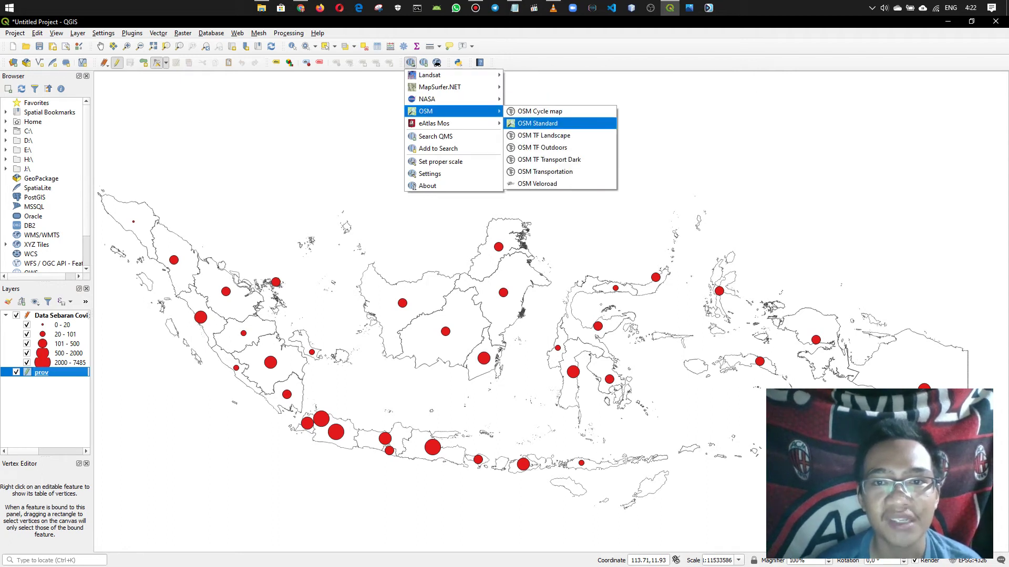
click(537, 123)
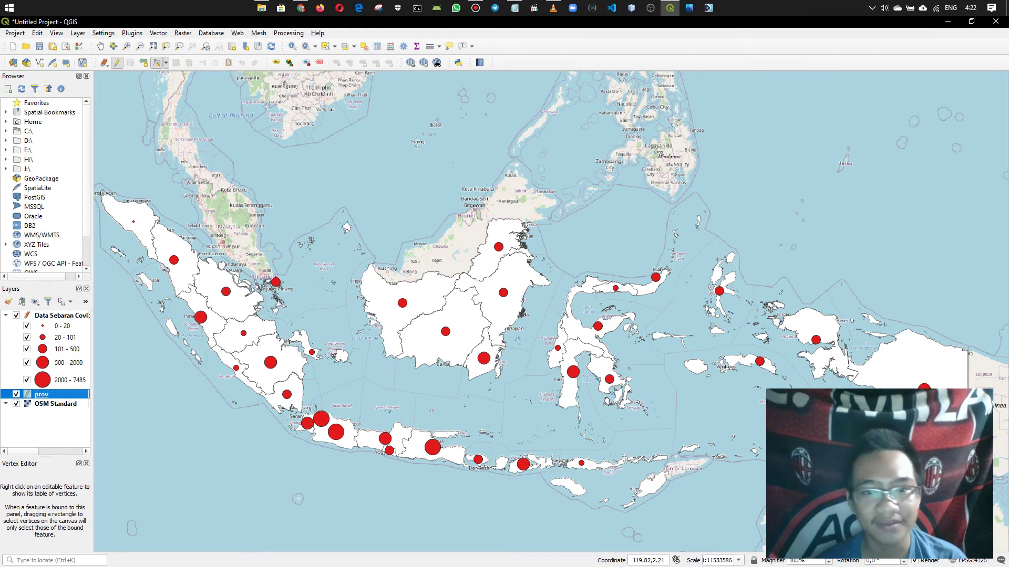
click(551, 268)
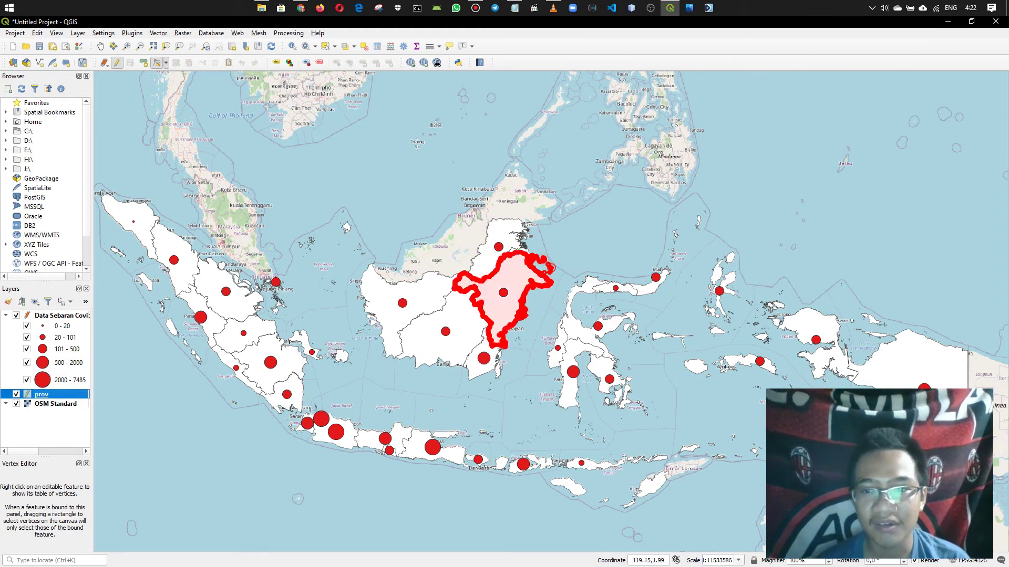
click(665, 385)
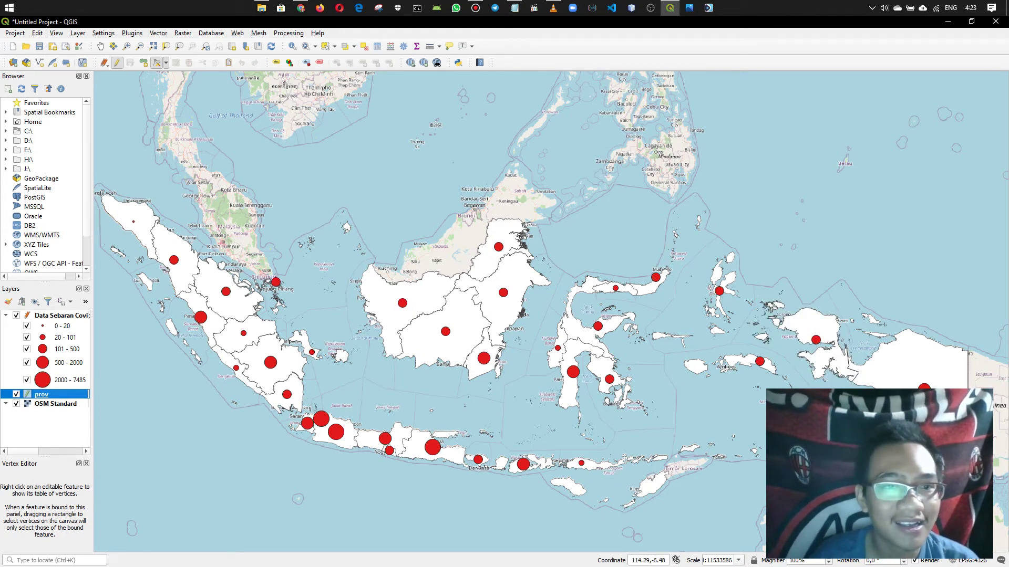
Create a new print layout titled "Data Sebaran Covid 19 dengan menggunakan metode Centroid"
click(15, 33)
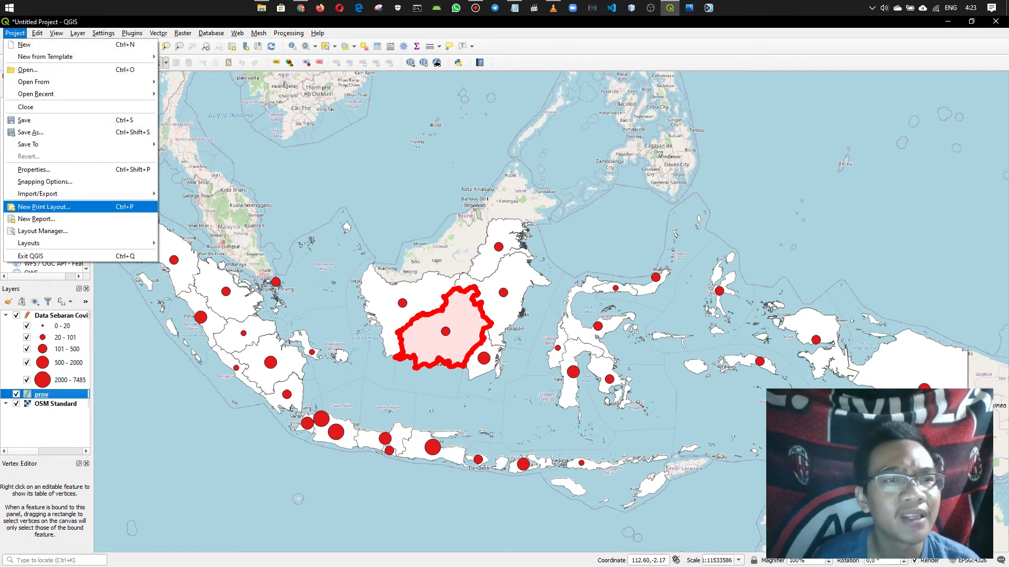
key(Return)
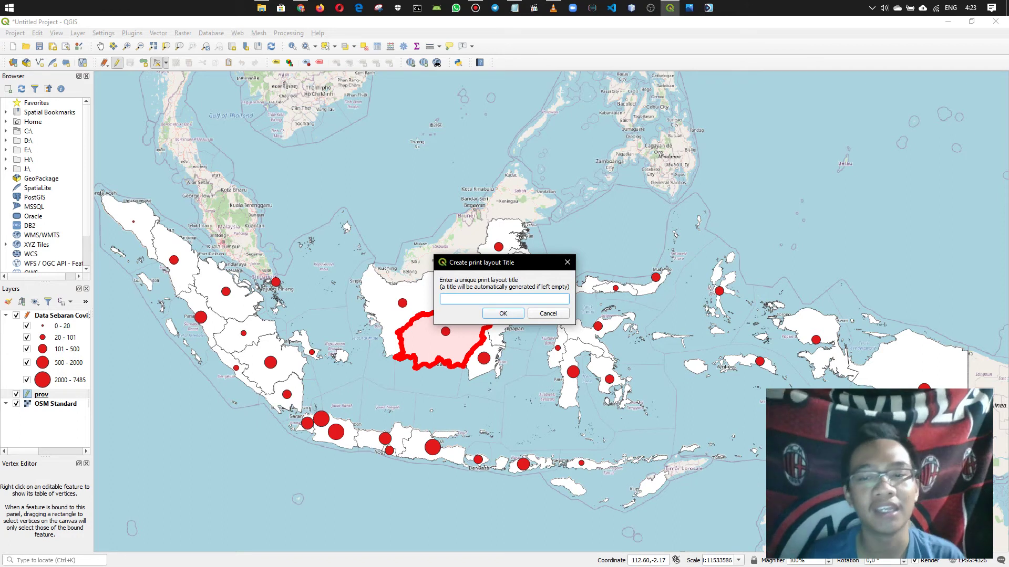
text(ca)
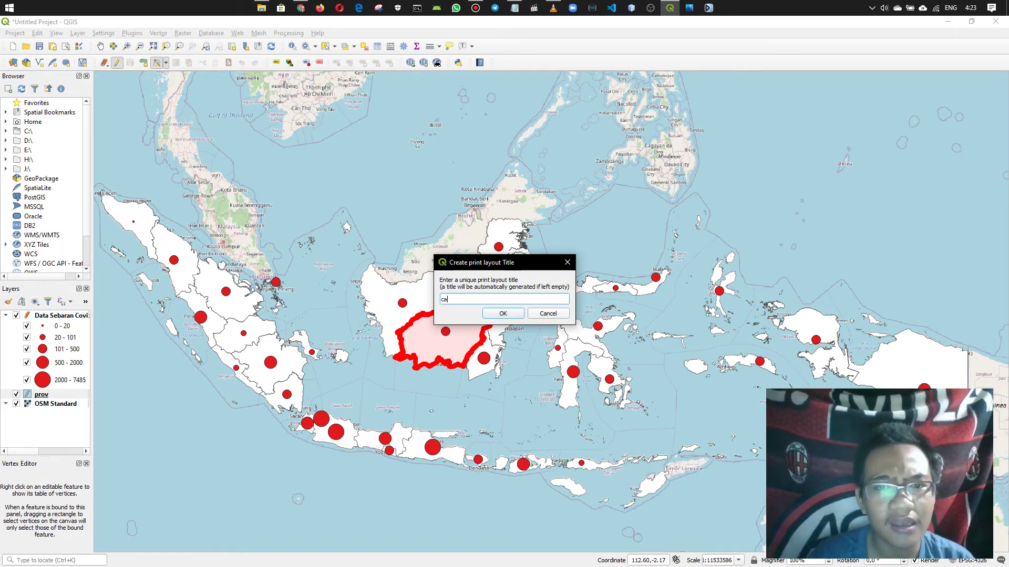
key(BackSpace)
key(BackSpace)
text(da)
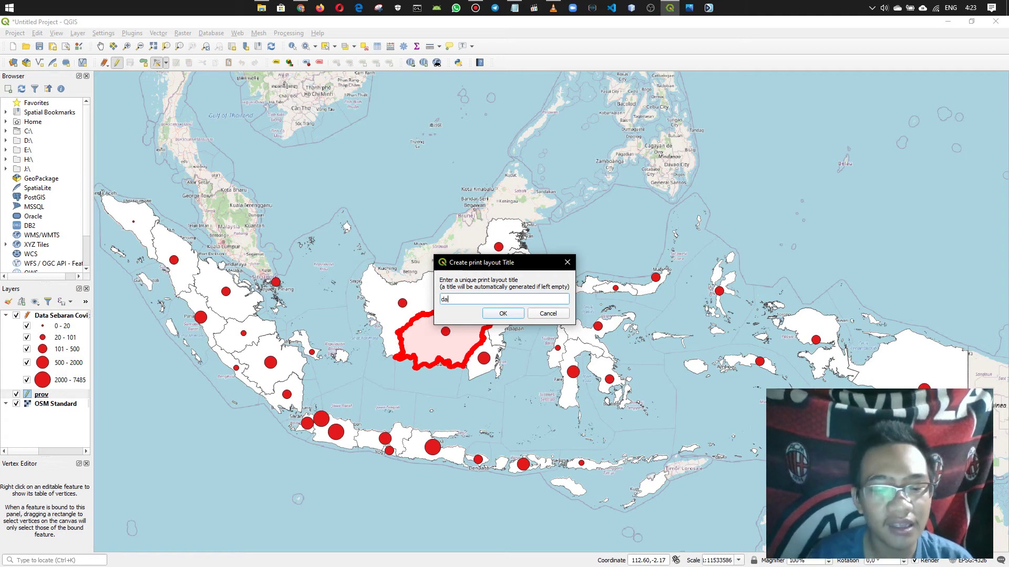
key(BackSpace)
key(BackSpace)
text(Data)
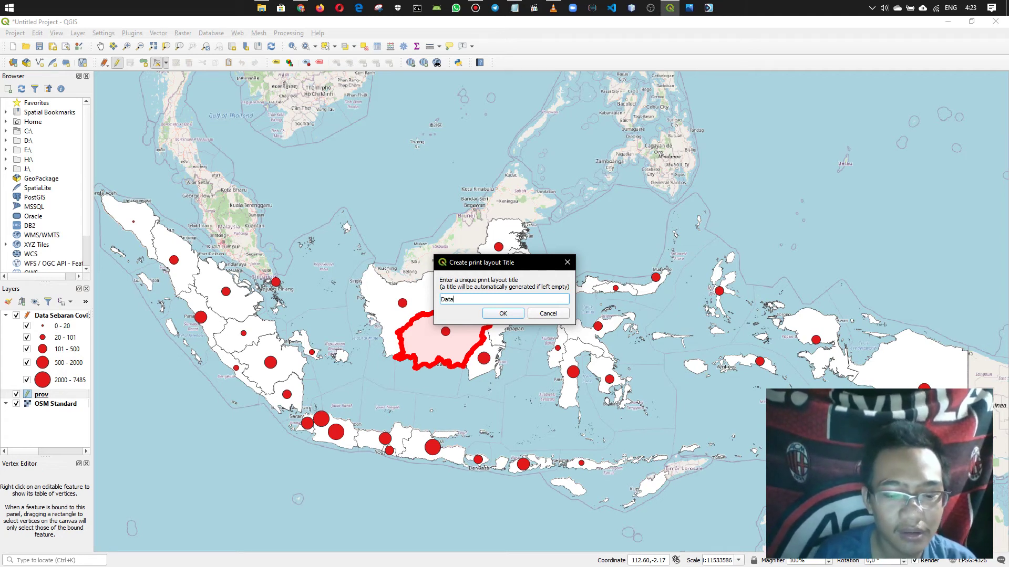
text( Serbar)
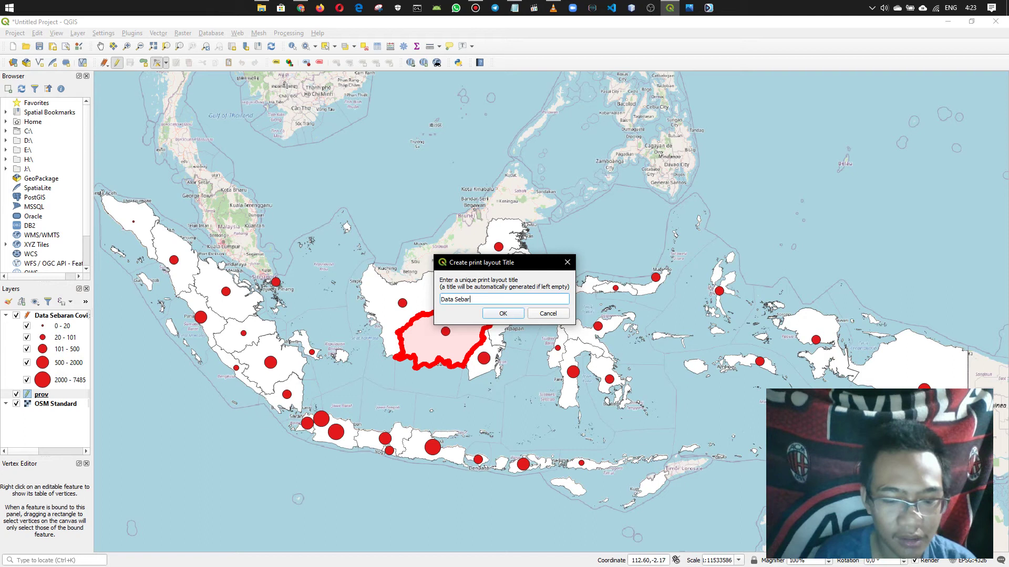
text(an Covid 19 )
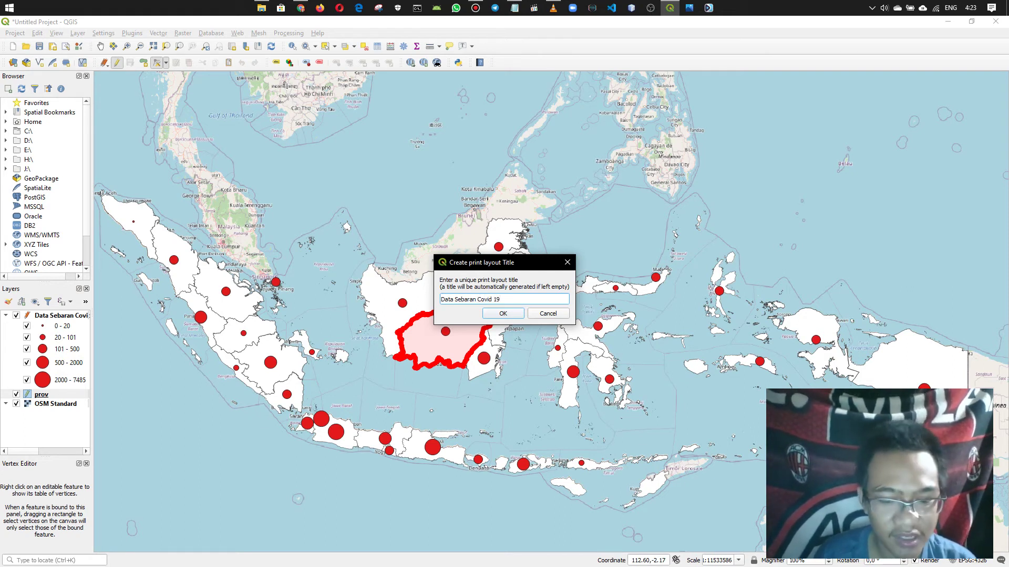
text(dengan menggunakan med)
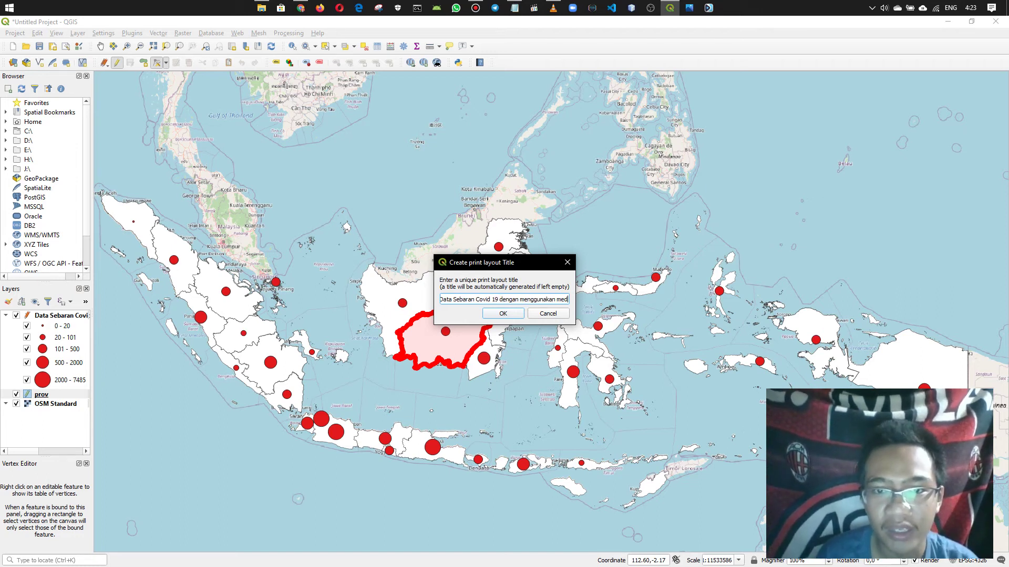
key(BackSpace)
text(tode )
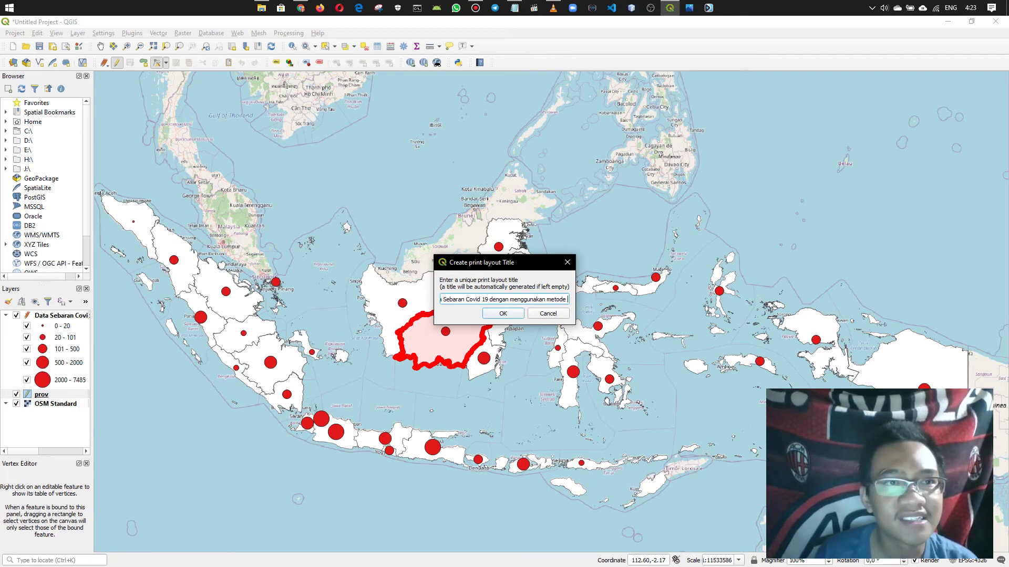
text(Centroid)
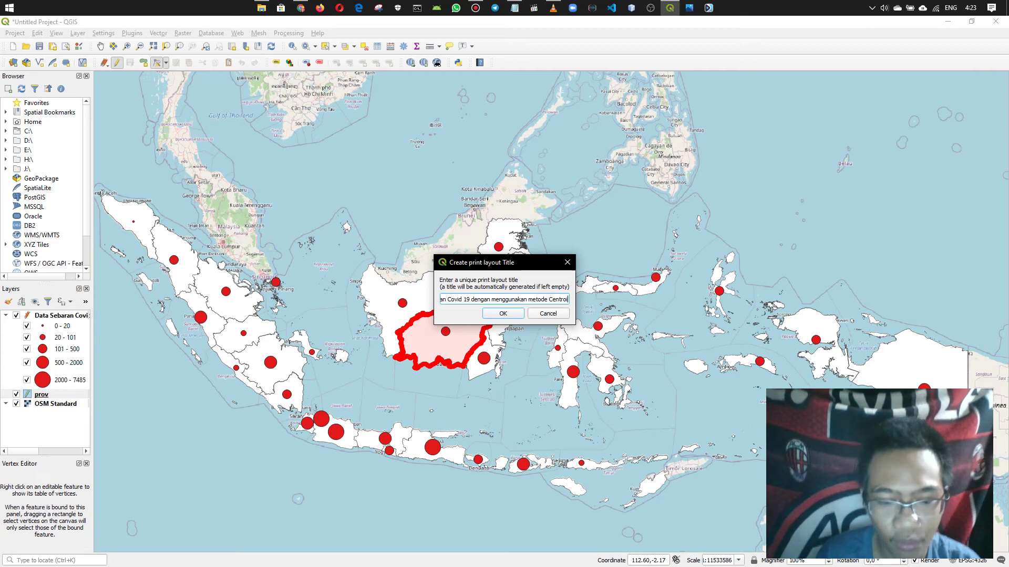
key(BackSpace)
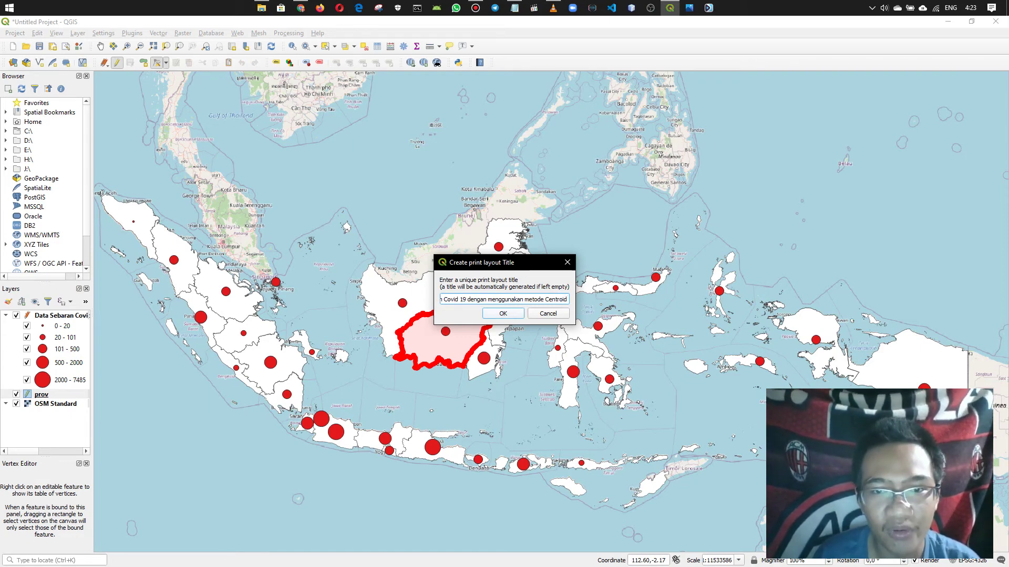
key(Return)
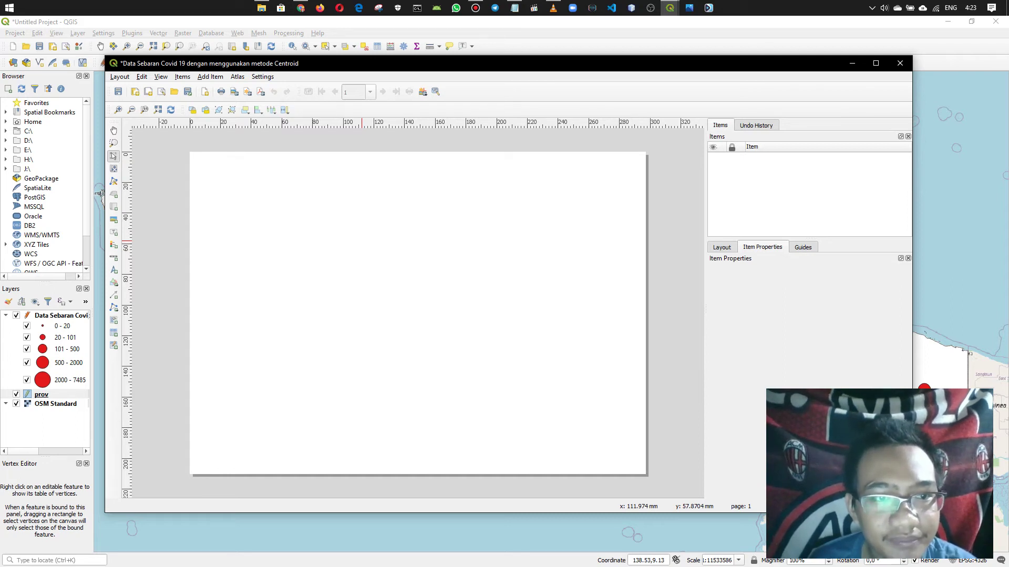
Open the layout page's properties and choose A4 as the page size
right_click(241, 192)
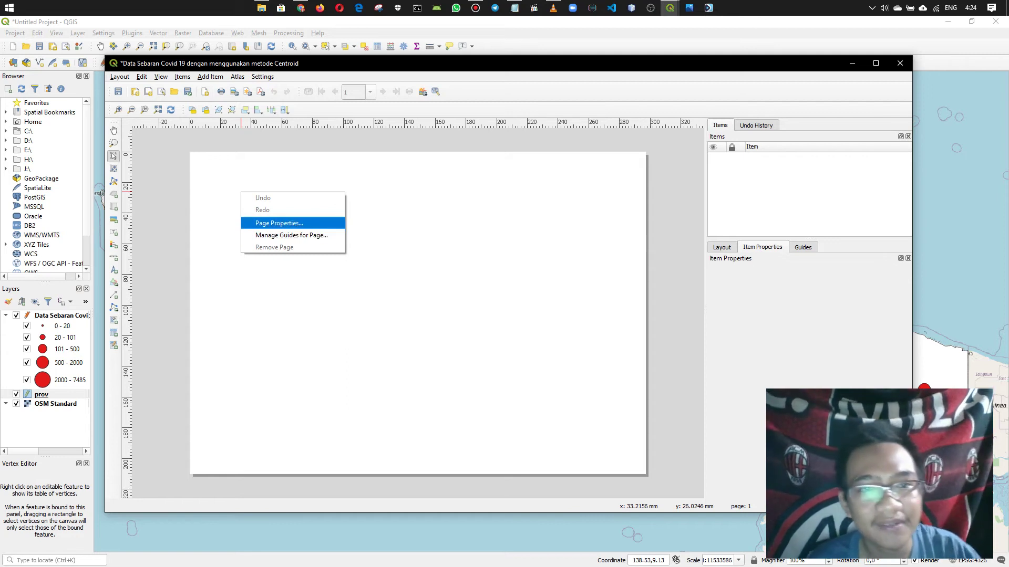
click(278, 223)
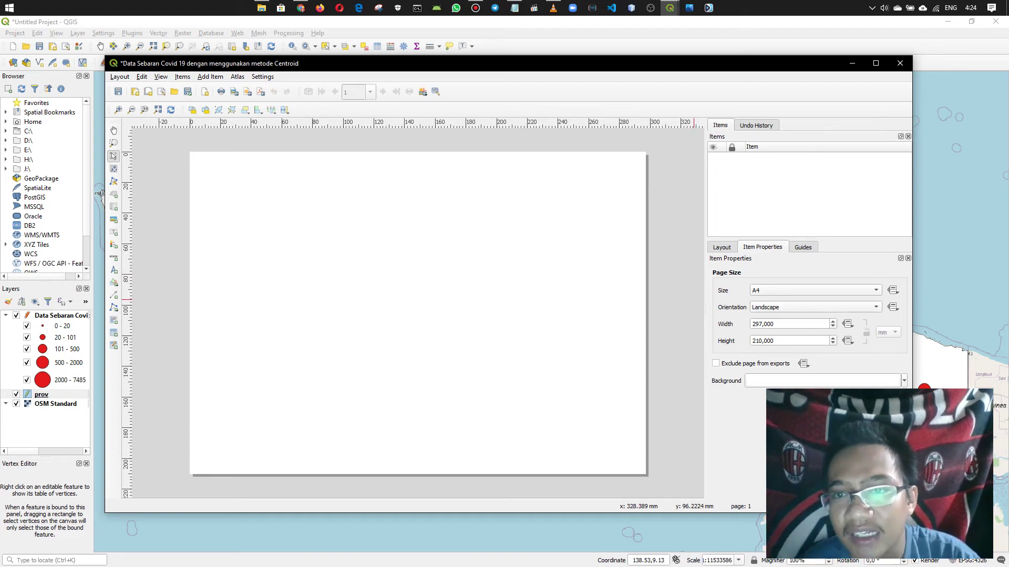
click(813, 290)
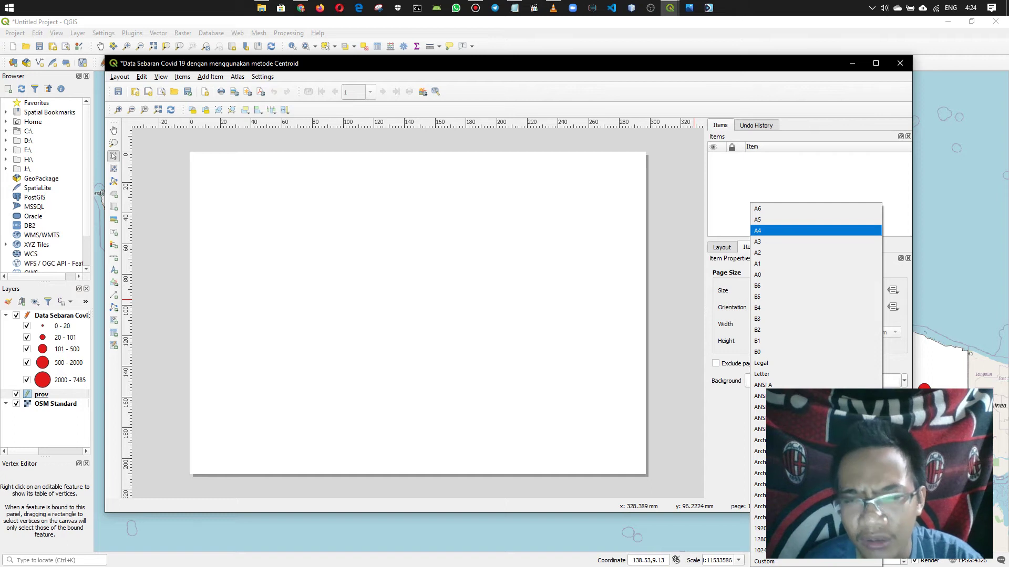
key(Return)
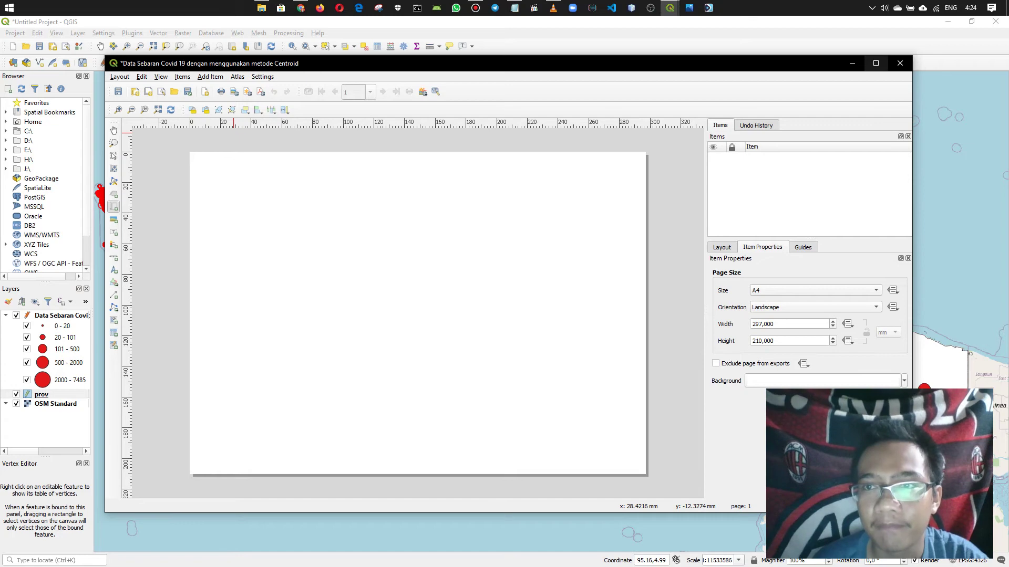
Add a map item covering the entire A4 layout page
mouse_move(420, 63)
mouse_down()
mouse_move(462, 363)
mouse_move(417, 439)
mouse_move(439, 328)
mouse_move(631, 128)
mouse_move(397, 356)
mouse_move(456, 191)
mouse_move(352, 552)
mouse_move(433, 162)
mouse_move(423, 43)
mouse_move(422, 55)
mouse_up()
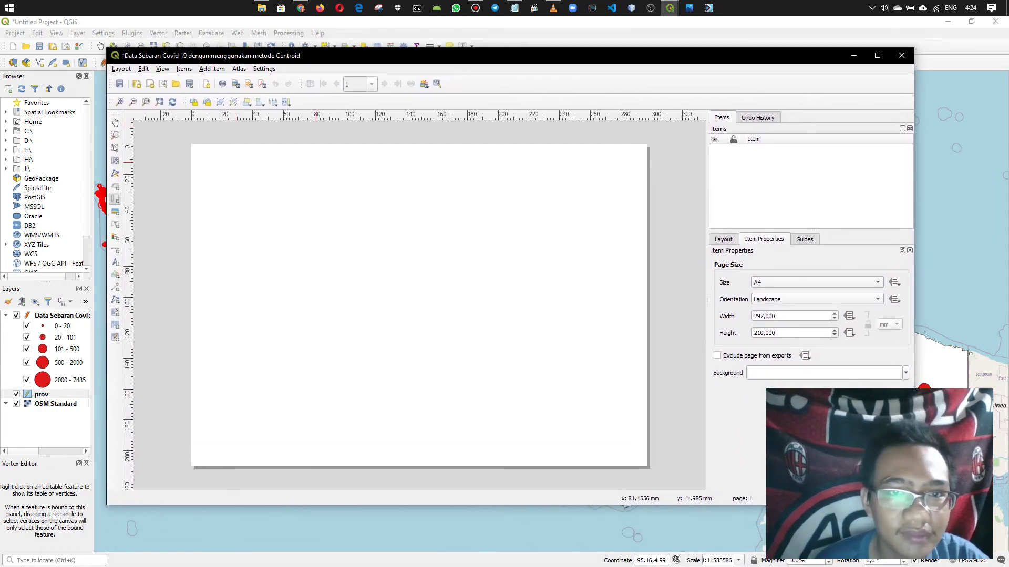
drag(192, 144, 616, 432)
drag(620, 466, 647, 466)
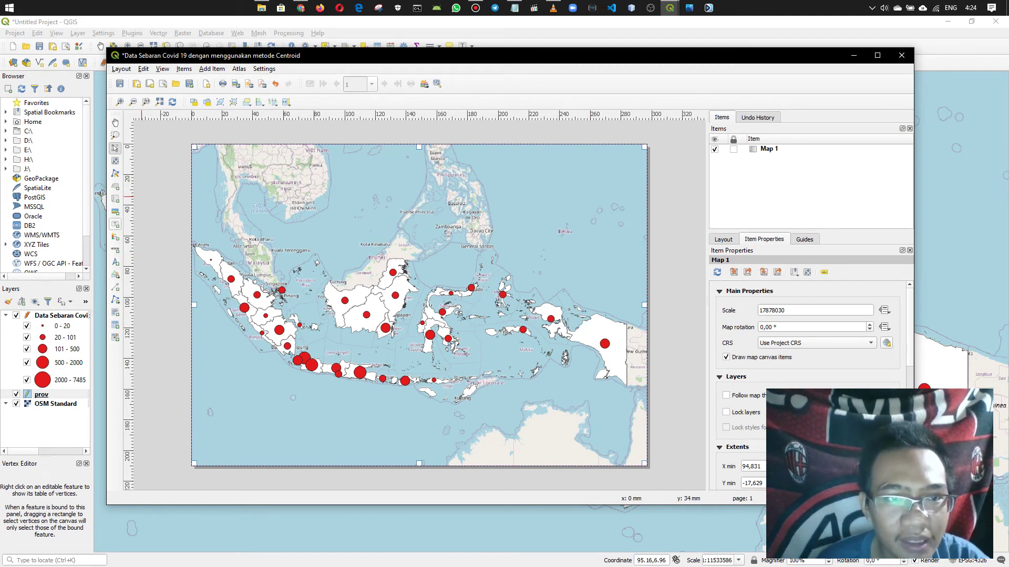
Add a label item at X 228.742, Y 9.930 mm, sized 297 by 210 mm
click(115, 225)
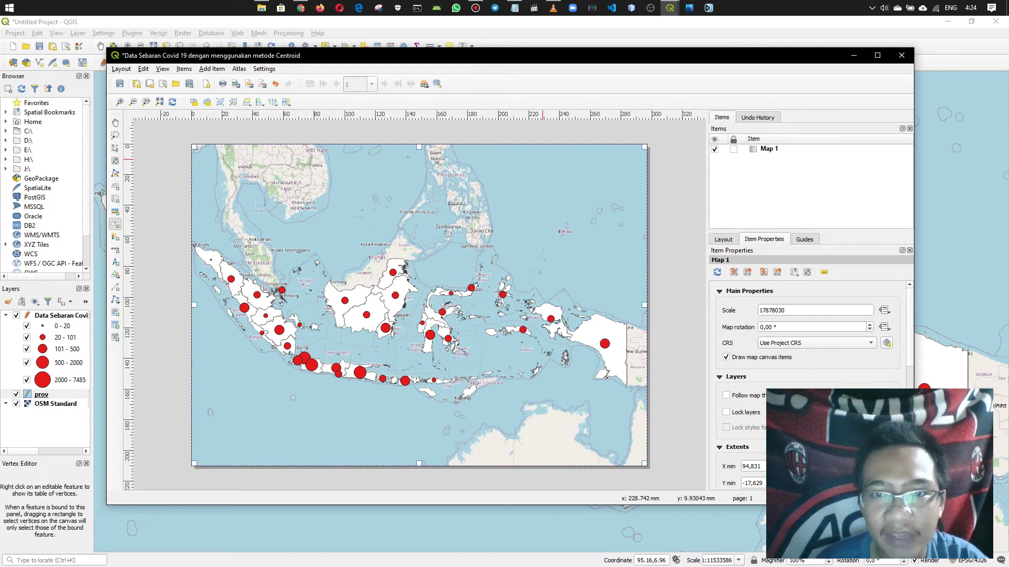
click(543, 159)
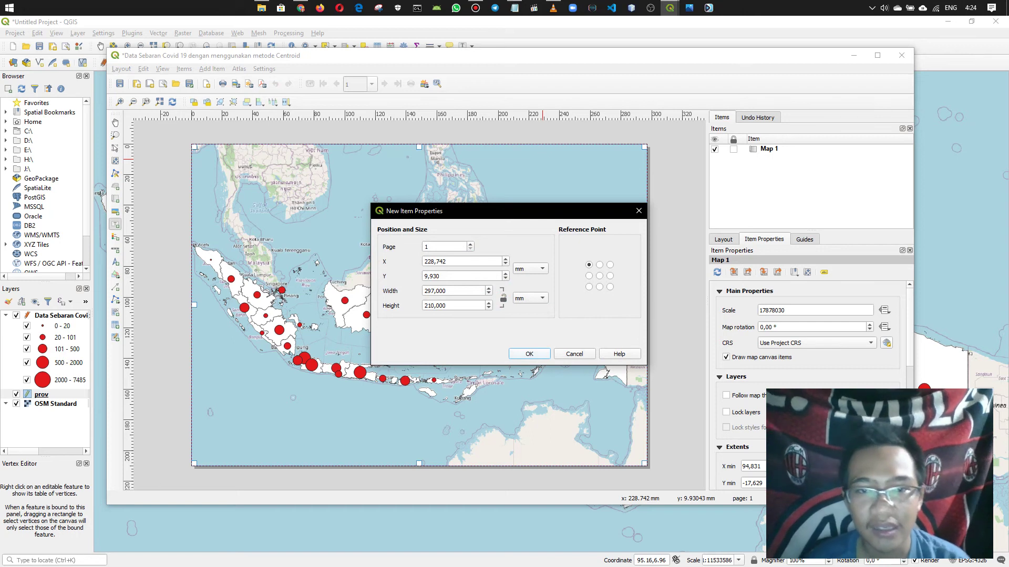
click(529, 353)
Shrink the label to about 40 by 49 mm and move it over the open sea east of the Philippines
drag(616, 174, 503, 171)
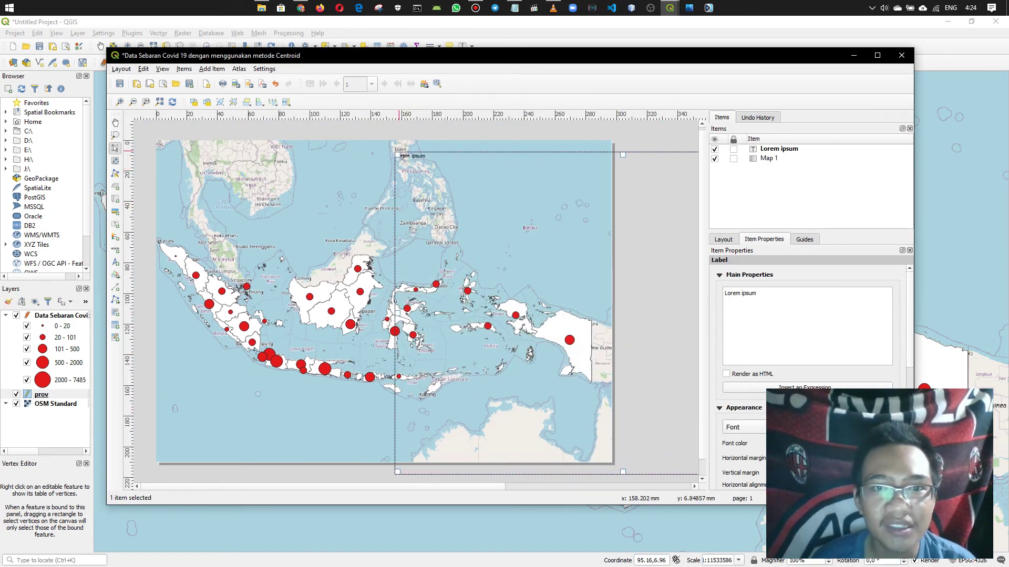
drag(397, 153, 396, 274)
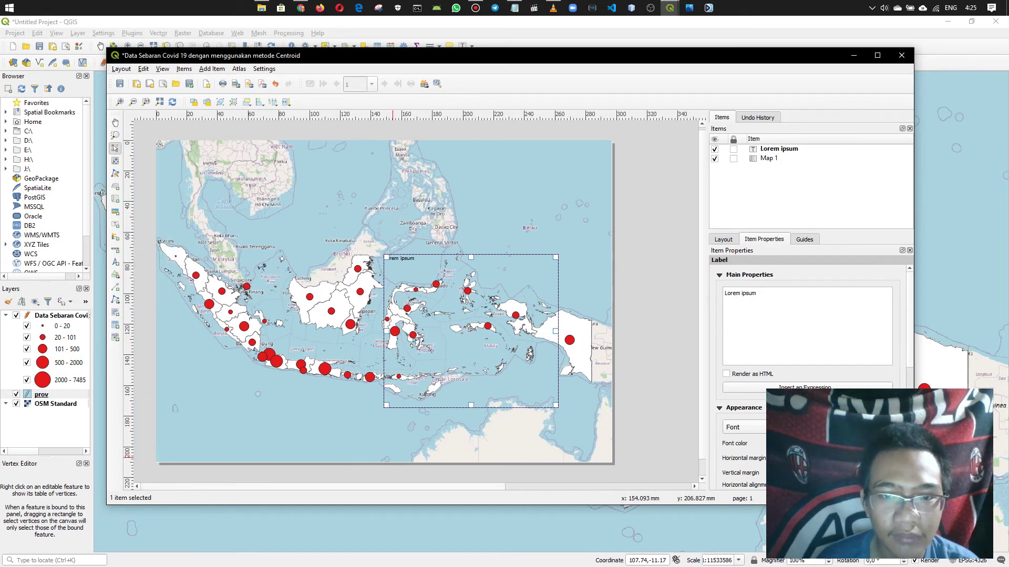
drag(553, 404, 505, 233)
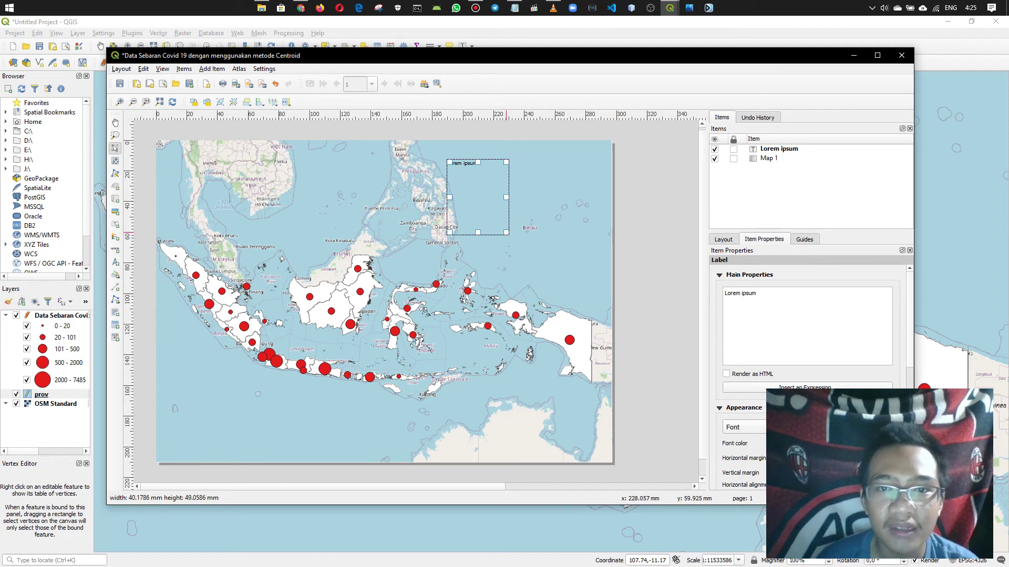
drag(467, 196, 507, 200)
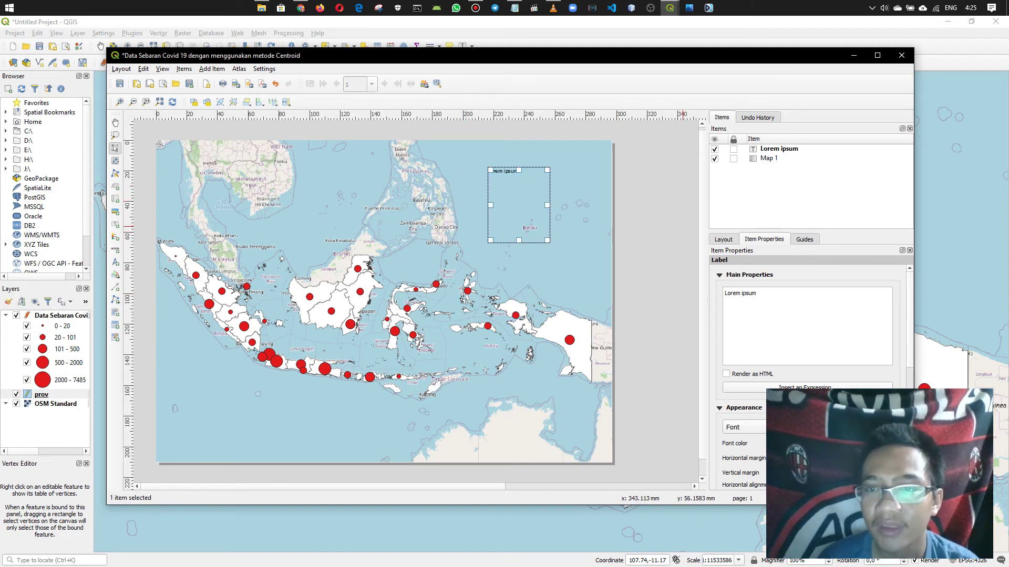
Replace the label's placeholder text with "Data Sebaran Covid 19 tanggal 1 Juni dengan menggunakan metode Centrod"
key(BackSpace)
key(BackSpace)
key(BackSpace)
key(BackSpace)
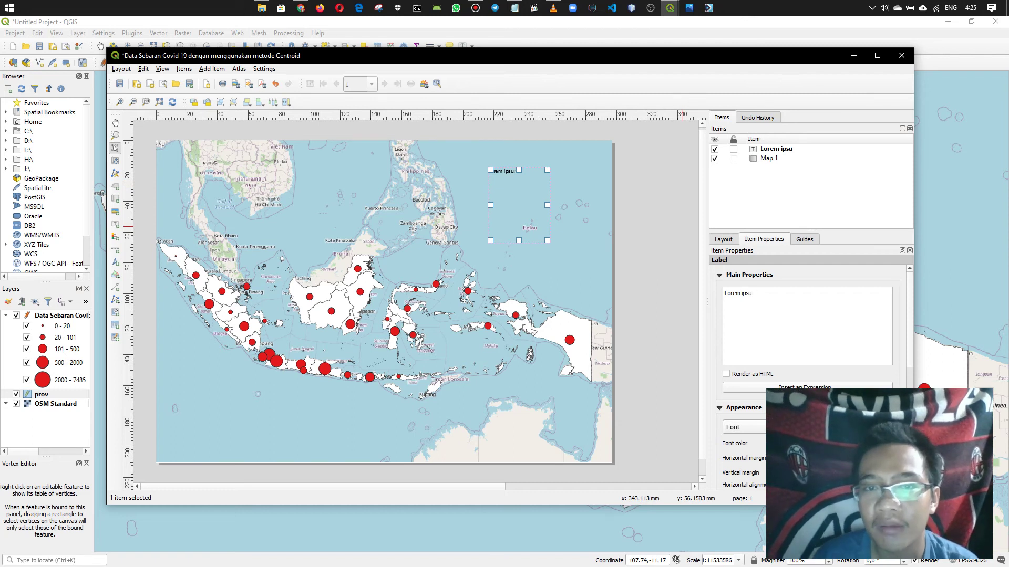
key(BackSpace)
key(BackSpace)
key(BackSpace)
key(BackSpace)
key(BackSpace)
text(d)
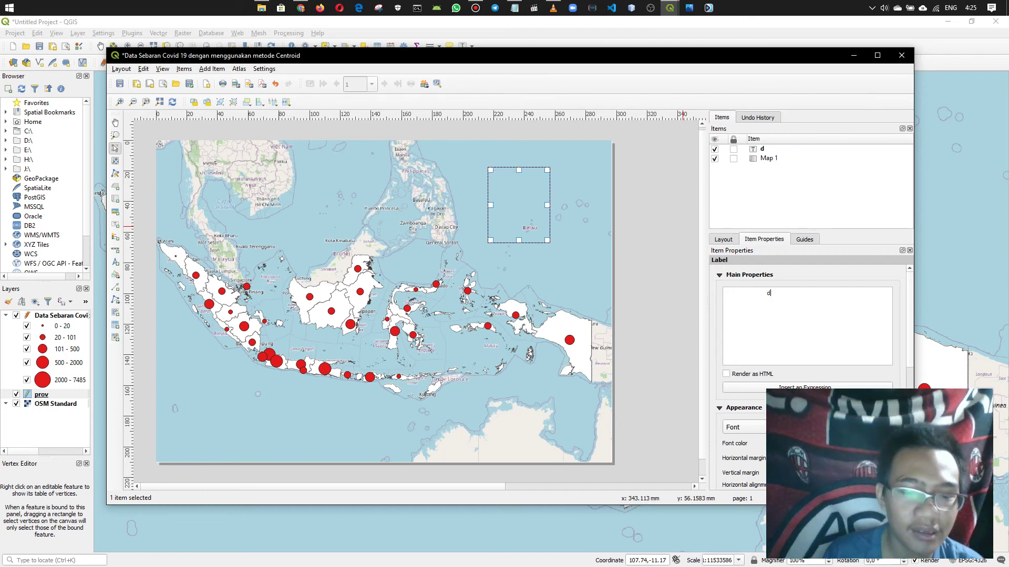
key(BackSpace)
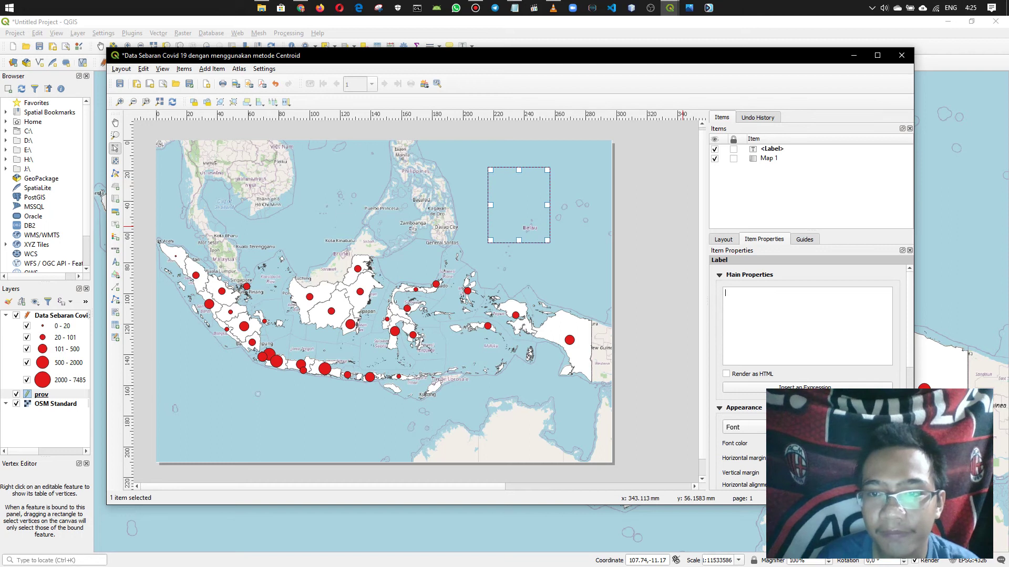
text(dATA sE)
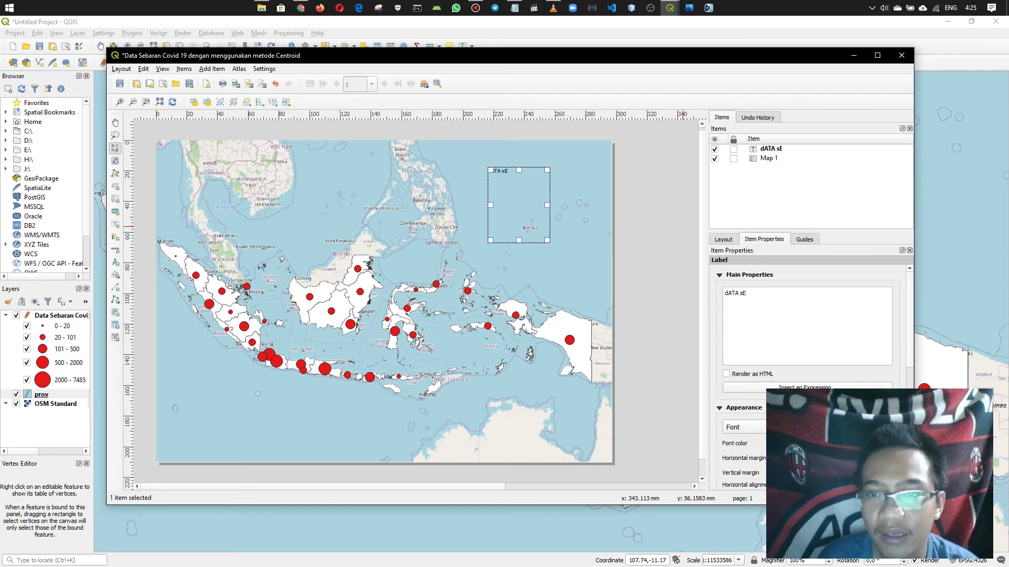
key(BackSpace)
key(BackSpace)
key(BackSpace)
key(BackSpace)
key(BackSpace)
text(Da)
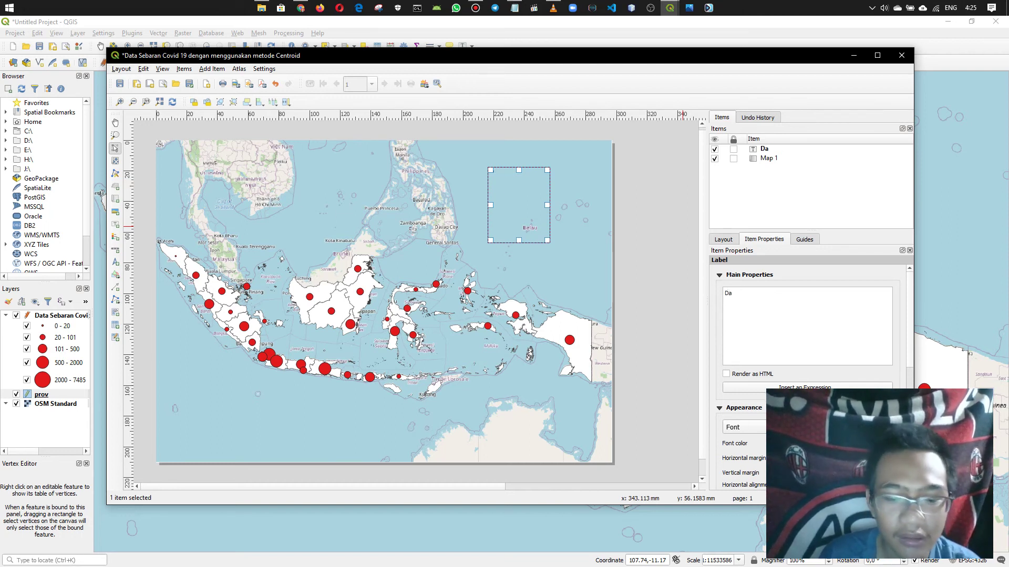
text(ta Sebaran)
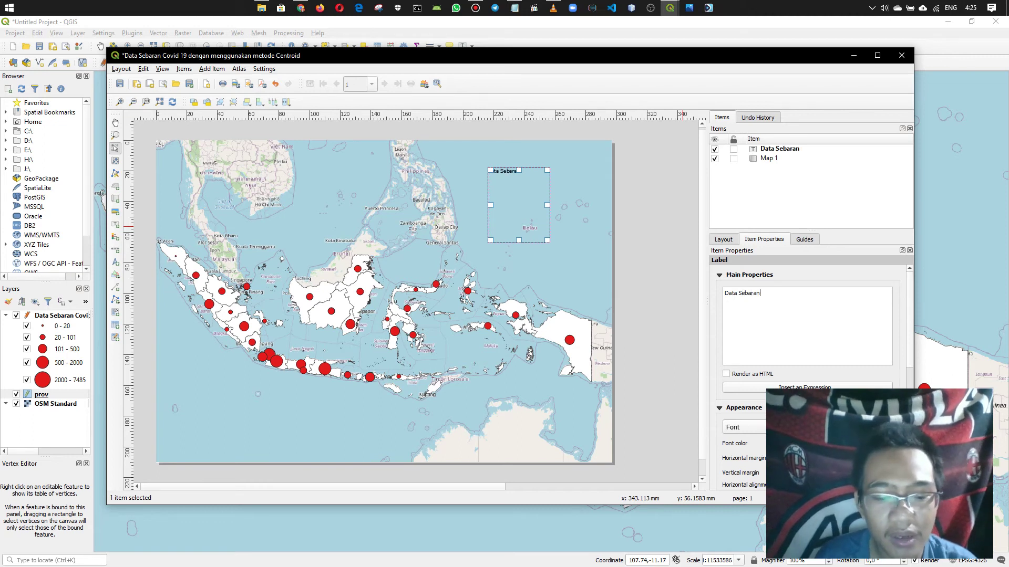
text( Covid 19)
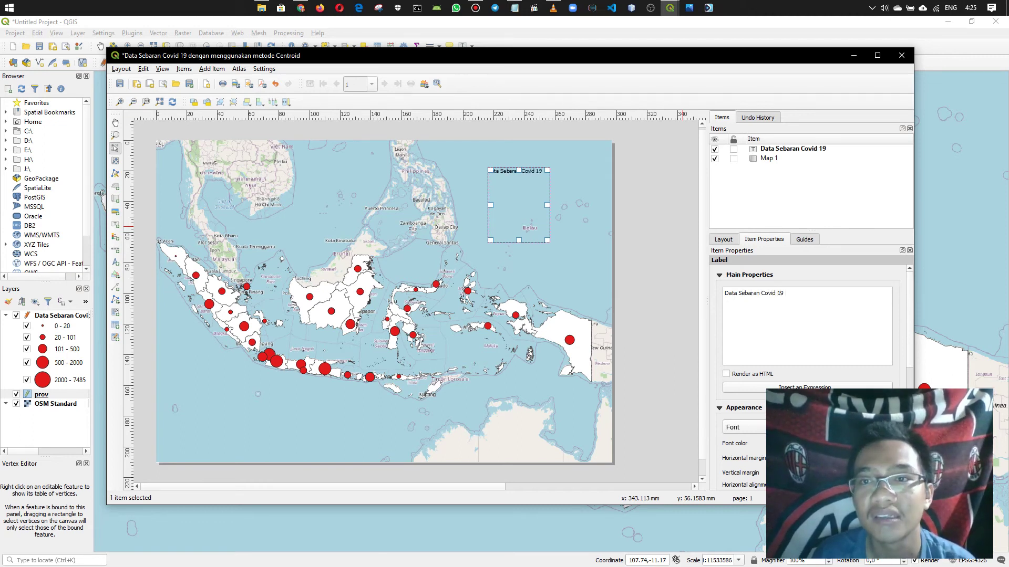
text( tanggal 1 Juni dengan menggunaka)
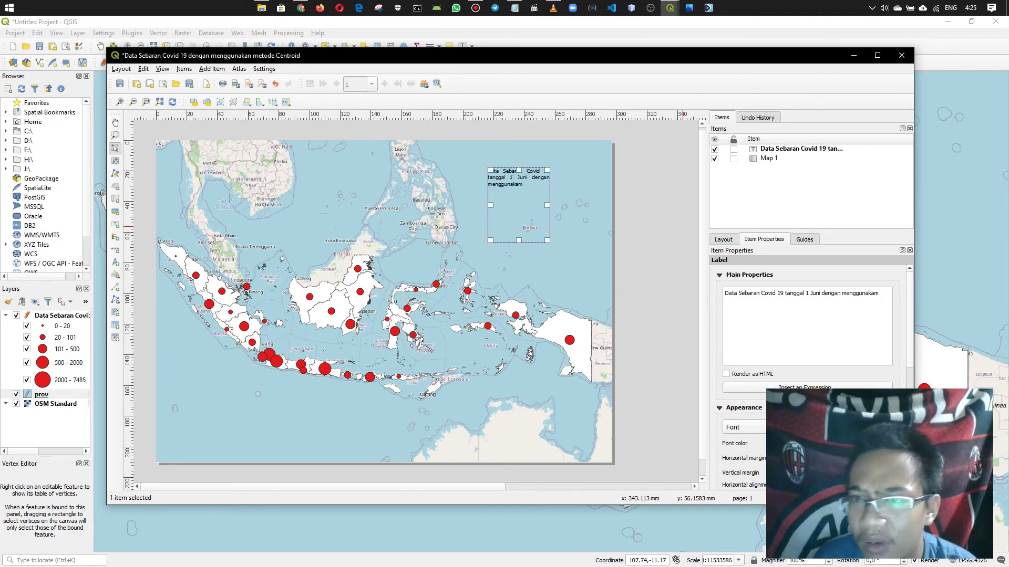
text(n metode)
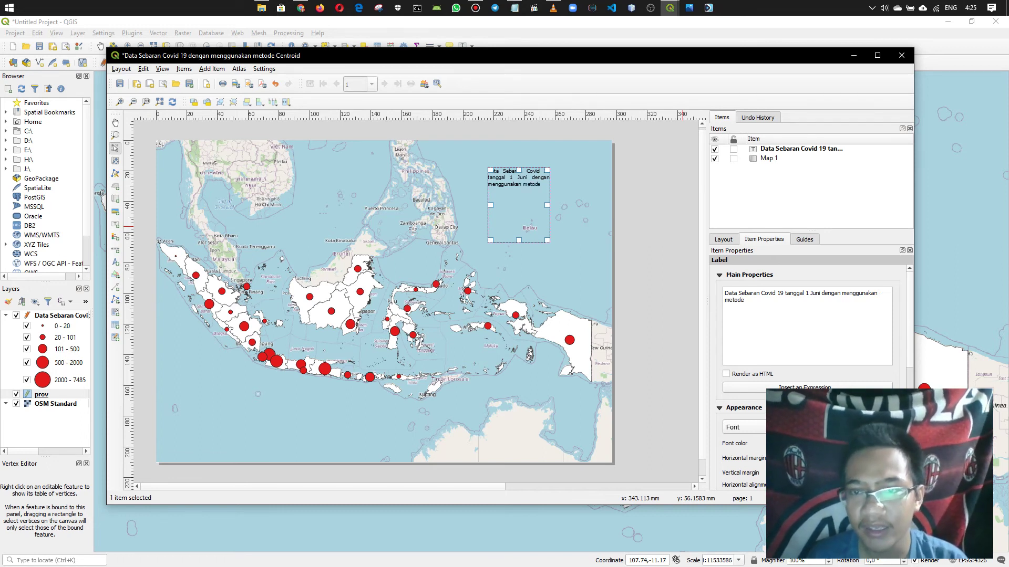
text( Centrod)
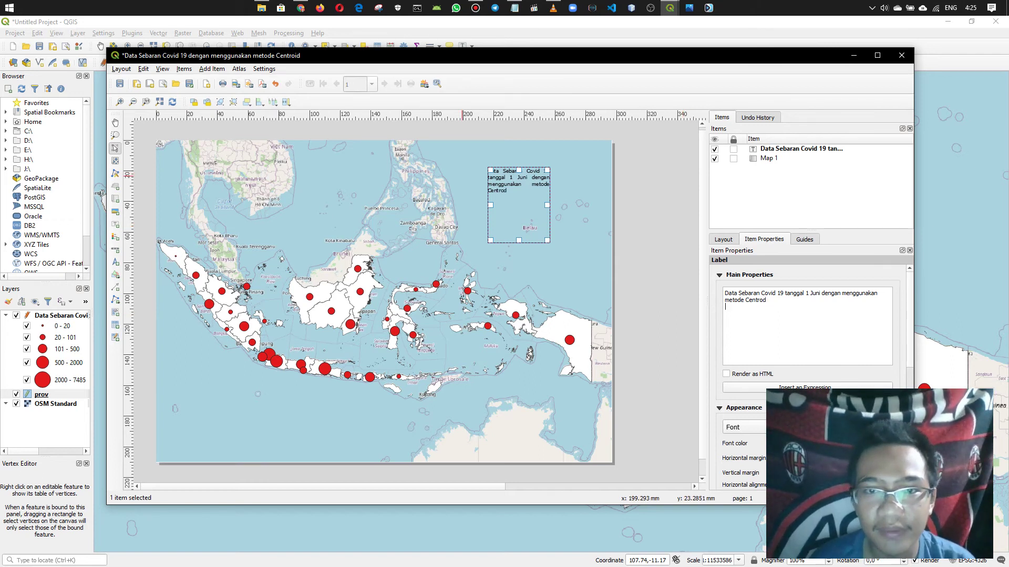
Widen the title label to about 75 mm and move it towards the page's upper-right corner
drag(490, 206, 436, 206)
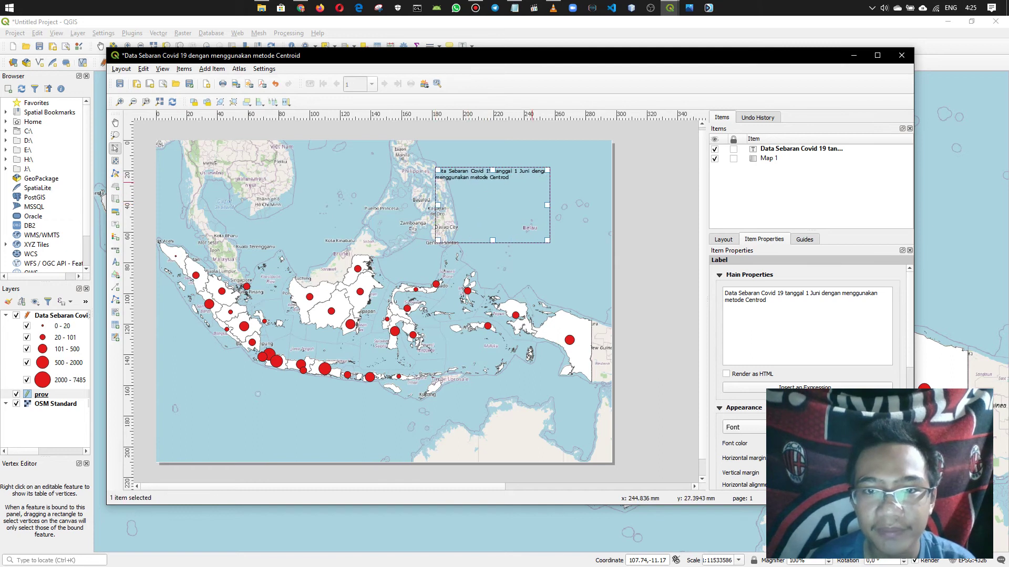
drag(517, 187, 553, 171)
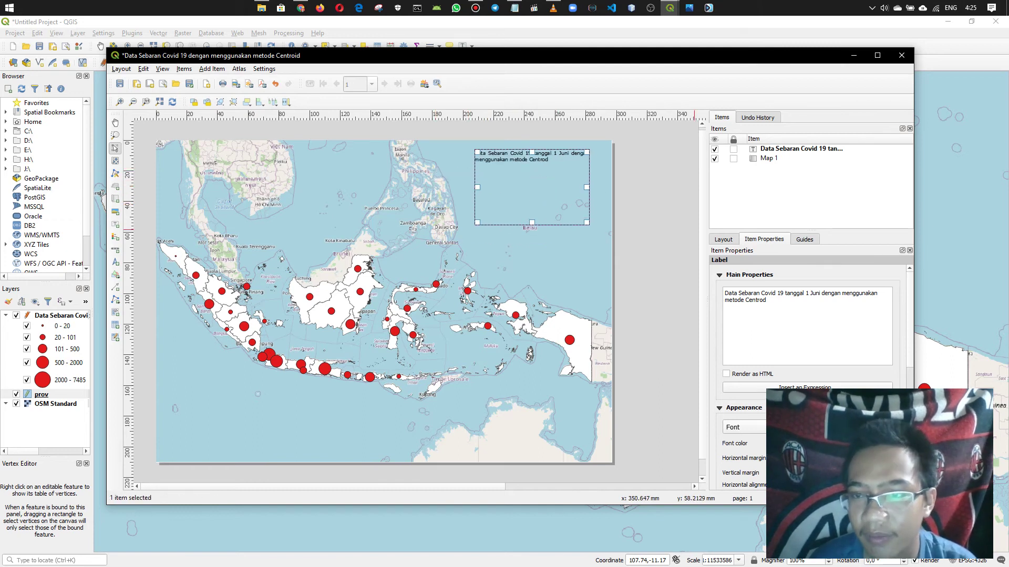
Align the title text to Center horizontally and Middle vertically, and reduce the label's height to about 32 mm
scroll(809, 326, down, 8)
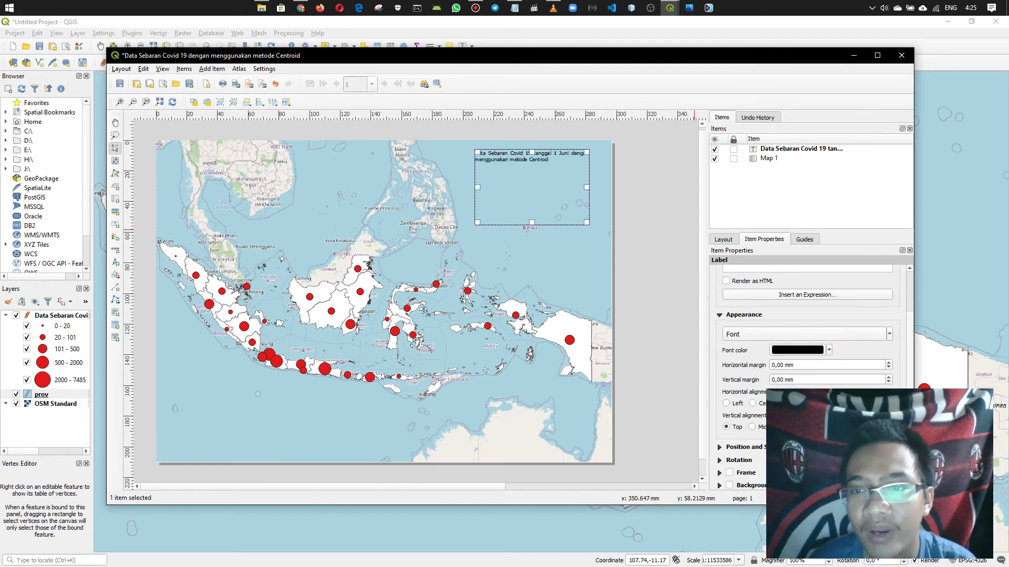
scroll(809, 326, up, 1)
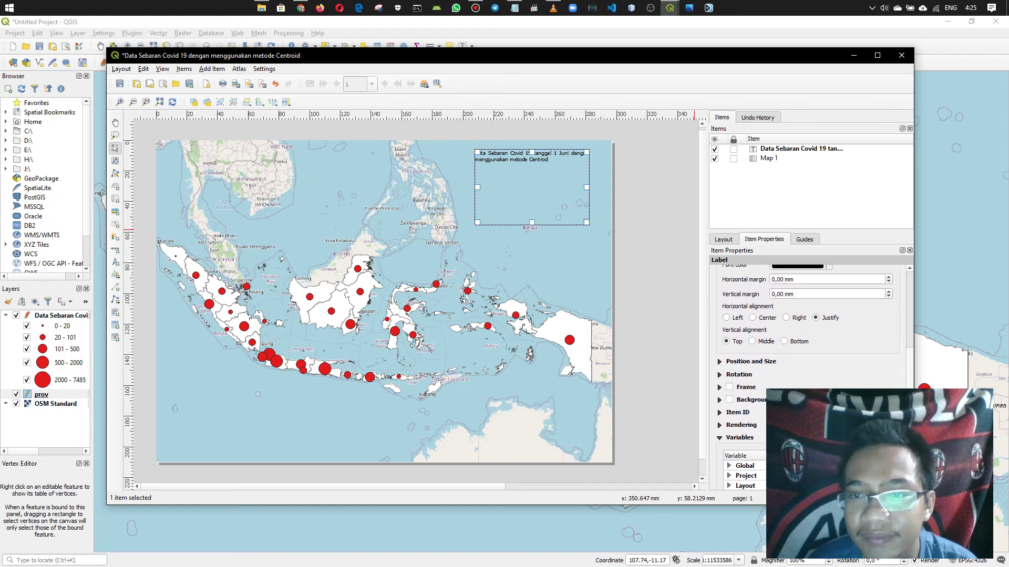
click(753, 318)
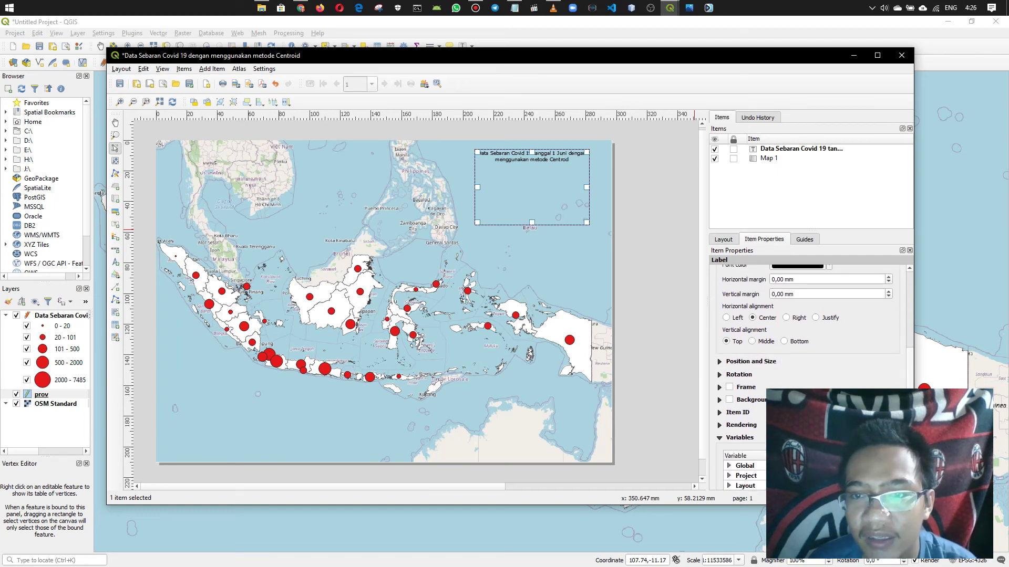
click(752, 341)
drag(586, 222, 592, 196)
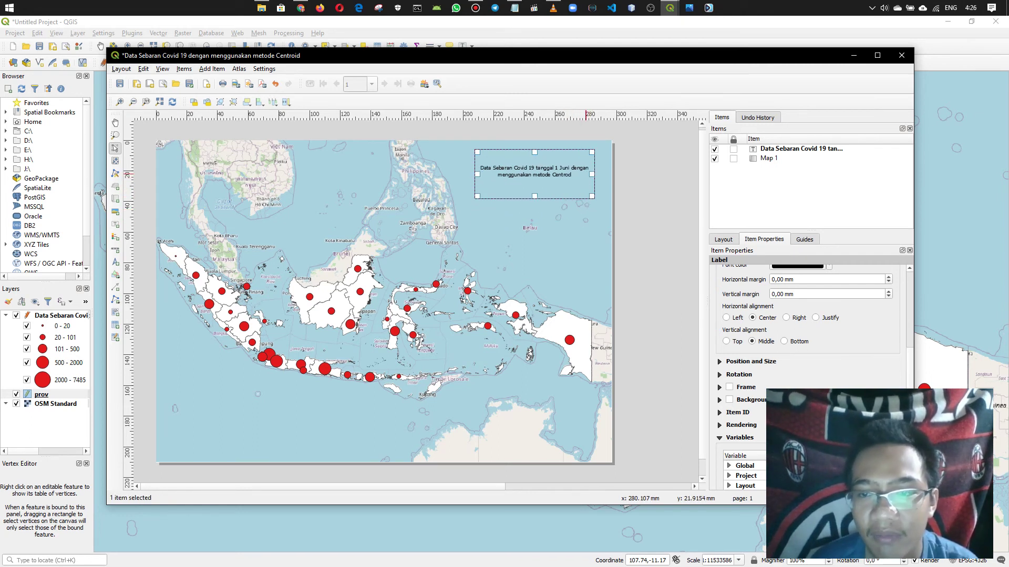
Set the title label's font size to 14
scroll(809, 336, up, 5)
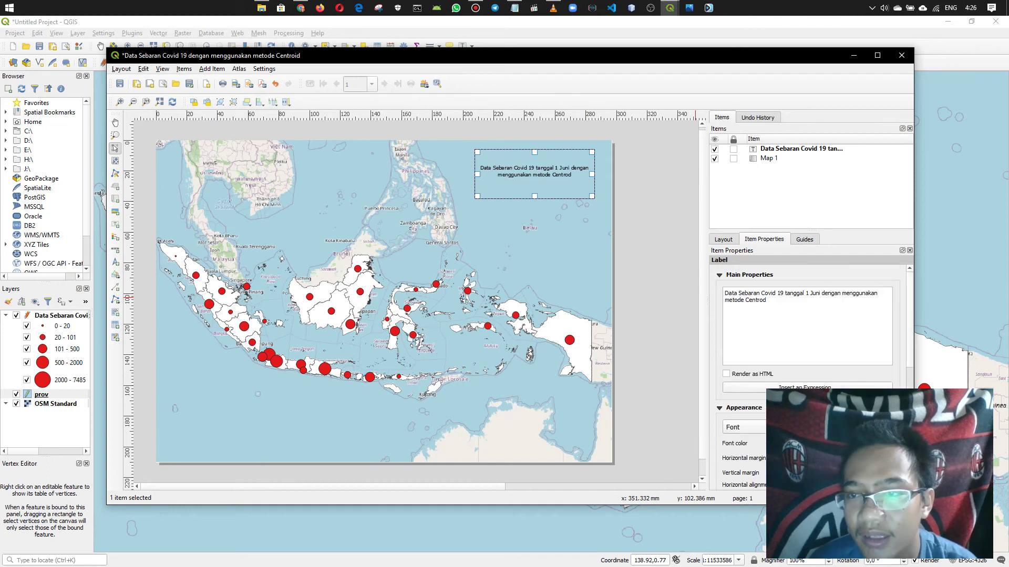
scroll(809, 336, down, 3)
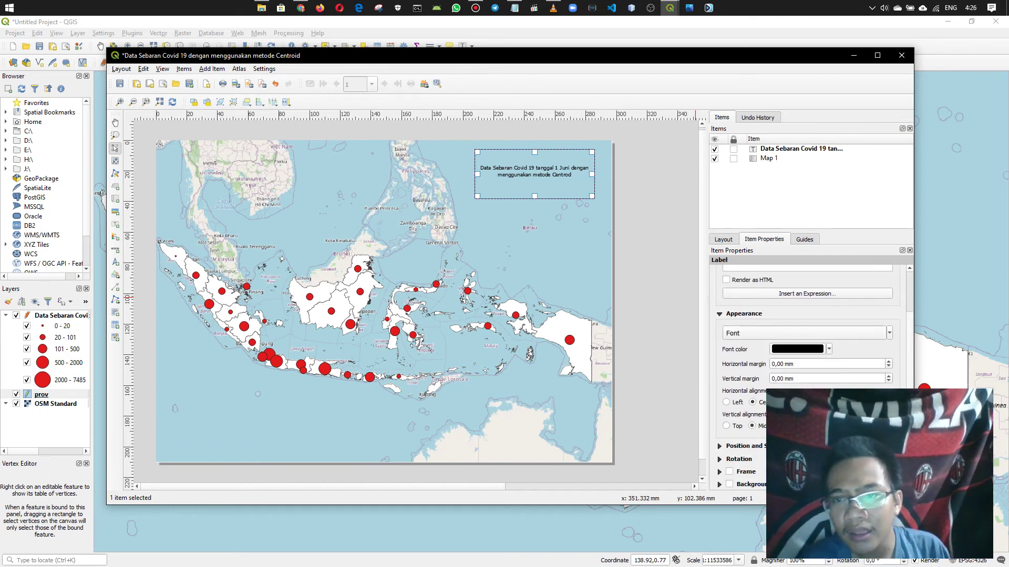
click(889, 333)
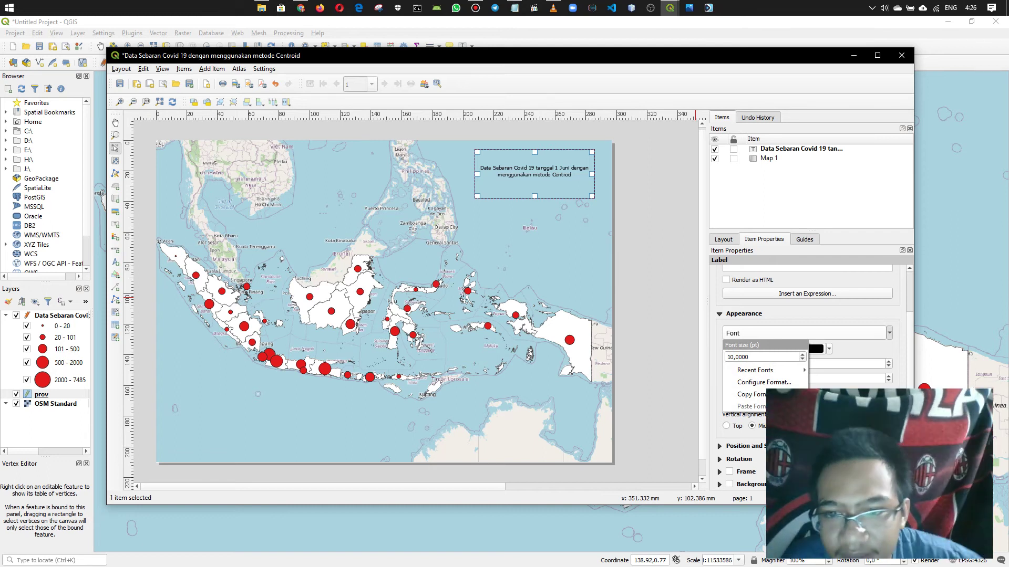
click(764, 382)
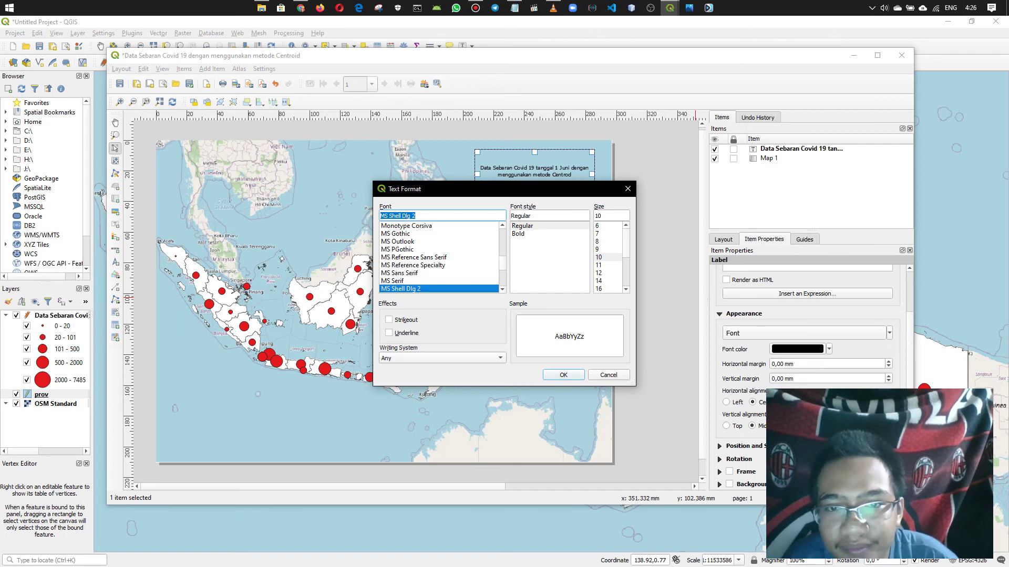
click(599, 273)
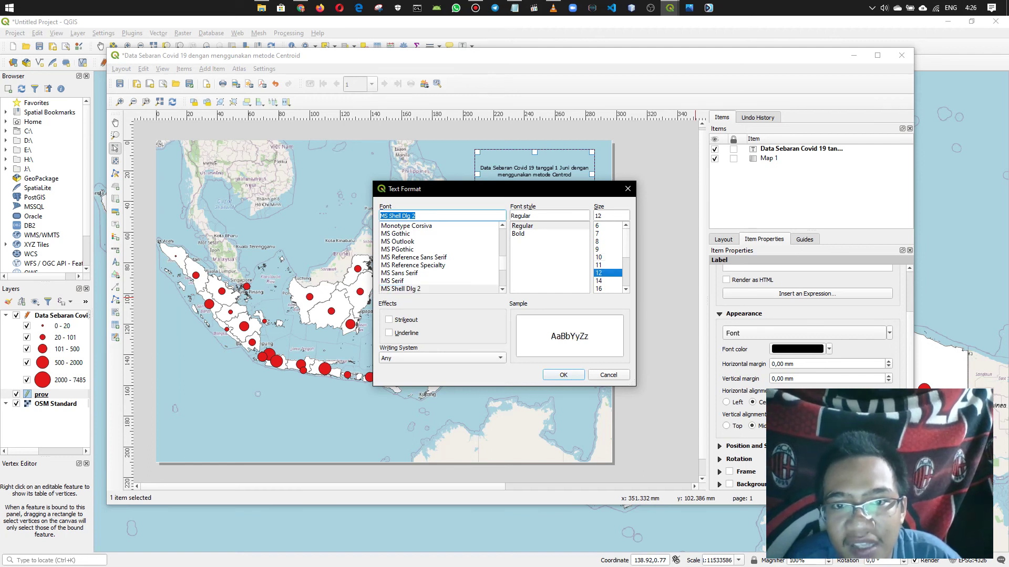
click(599, 281)
click(563, 375)
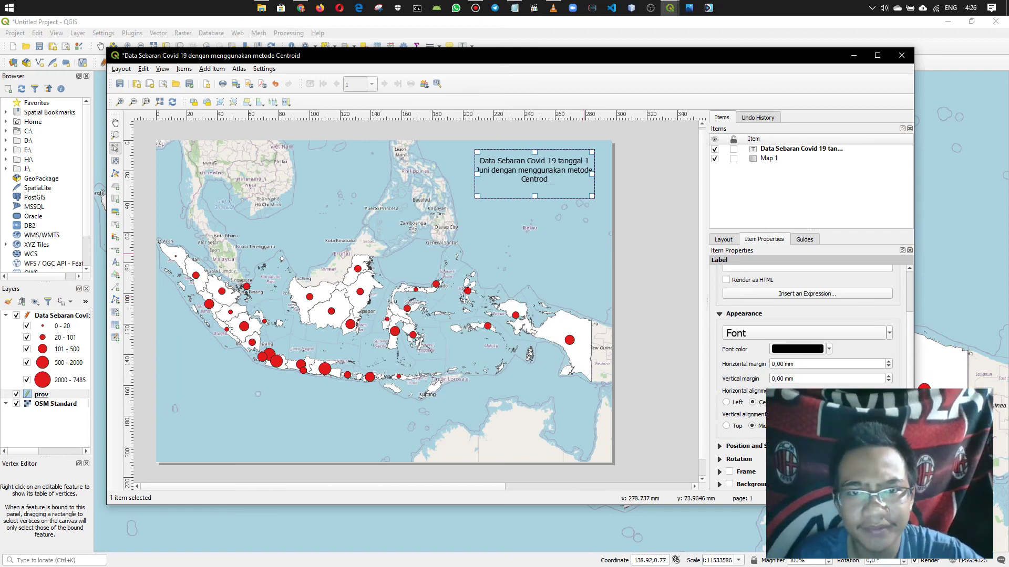
Widen the title label to about 91 mm beside the page's upper-right corner and correct "Centrod" to "Centroid" in its text
drag(573, 185, 584, 182)
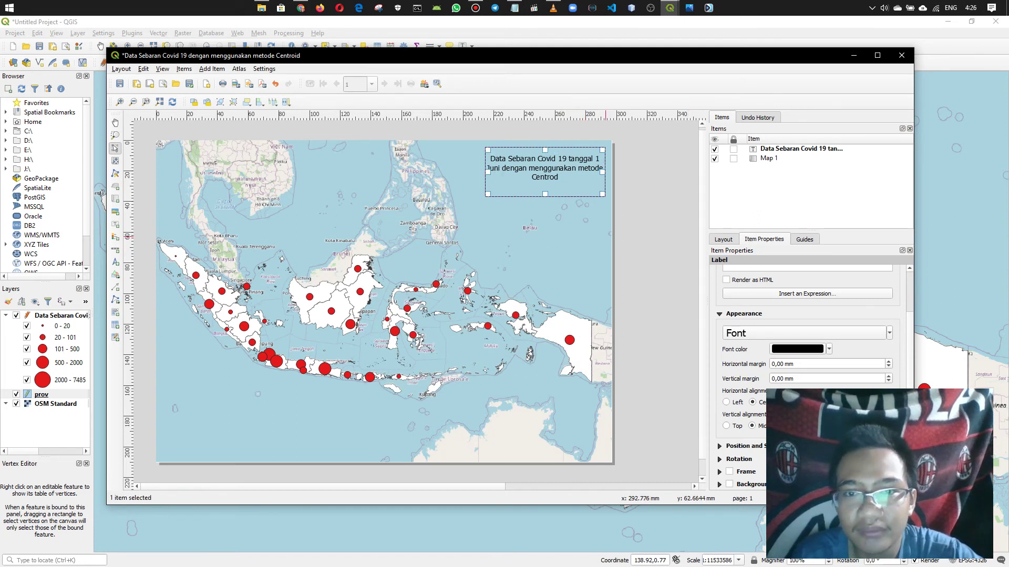
drag(487, 175, 466, 176)
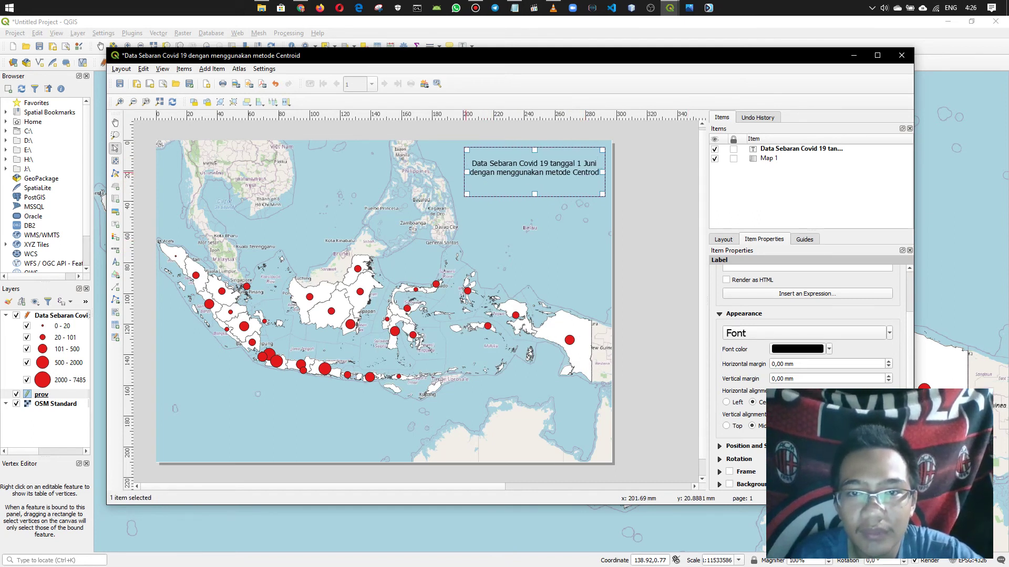
drag(547, 189, 547, 186)
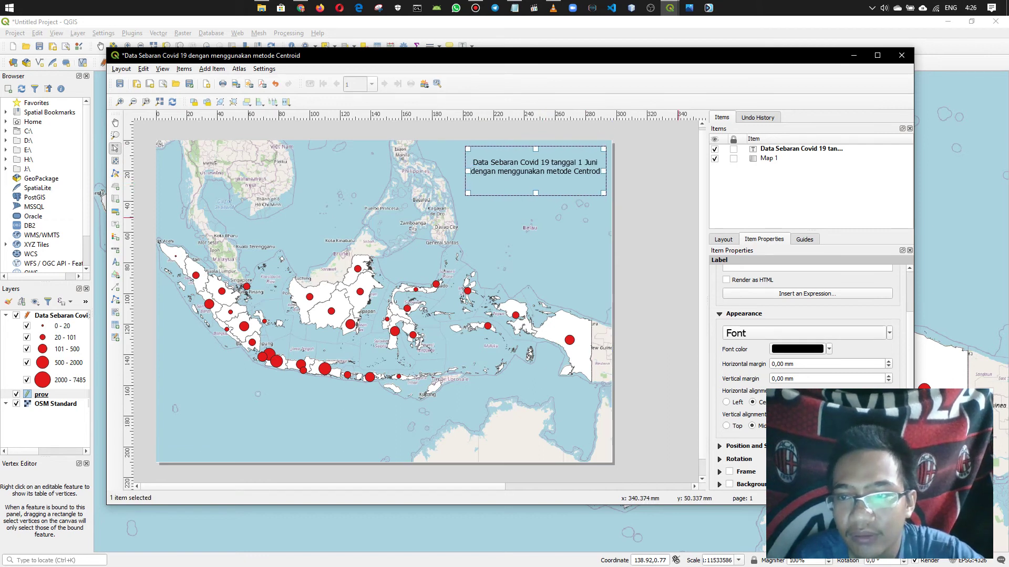
scroll(809, 326, up, 3)
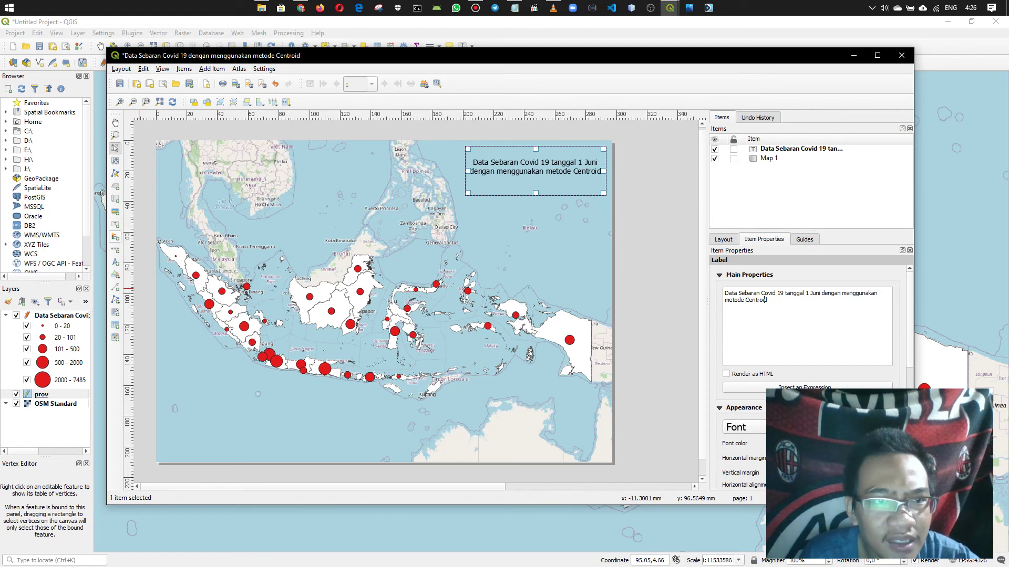
Add a legend over the southwestern part of the map and move it just below the title
click(115, 237)
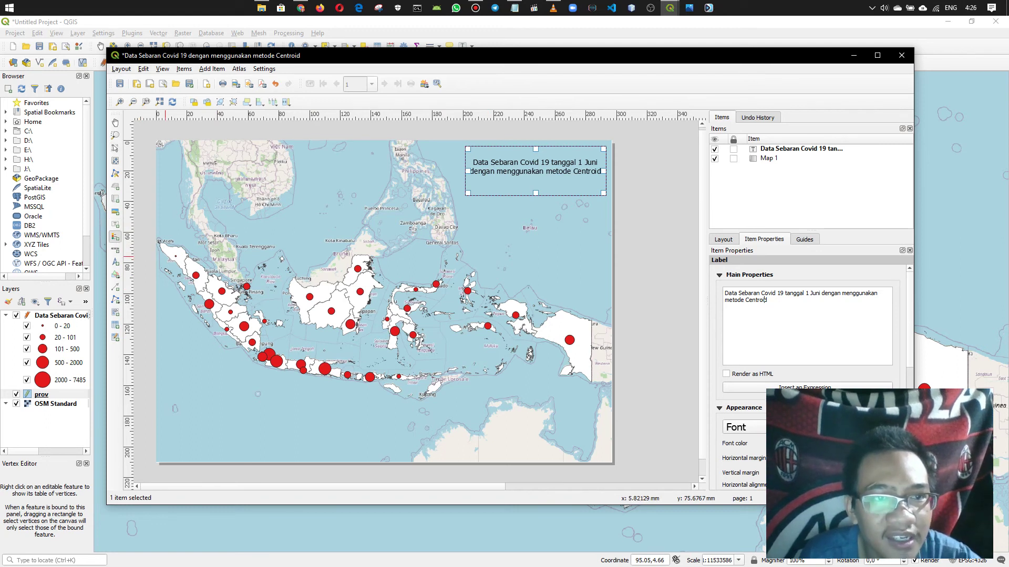
drag(175, 347, 259, 406)
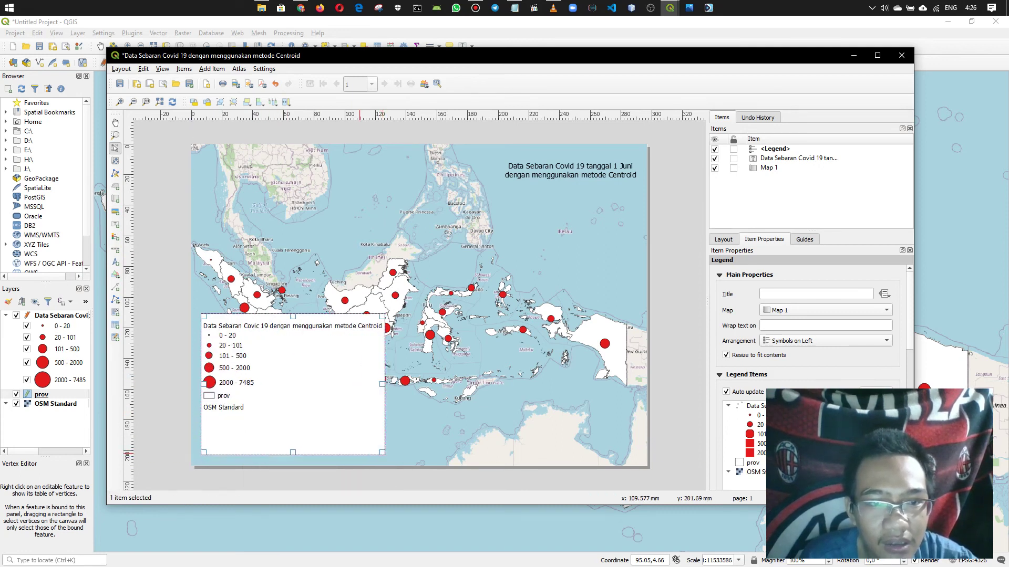
drag(361, 405, 631, 269)
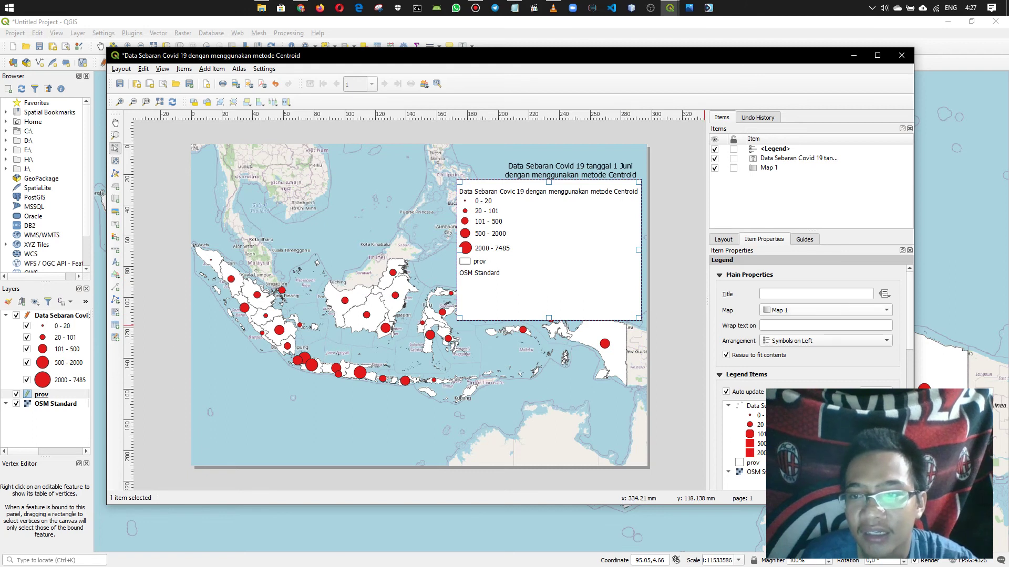
Turn off the legend's background and move the legend to the page's lower-left corner
scroll(809, 367, down, 7)
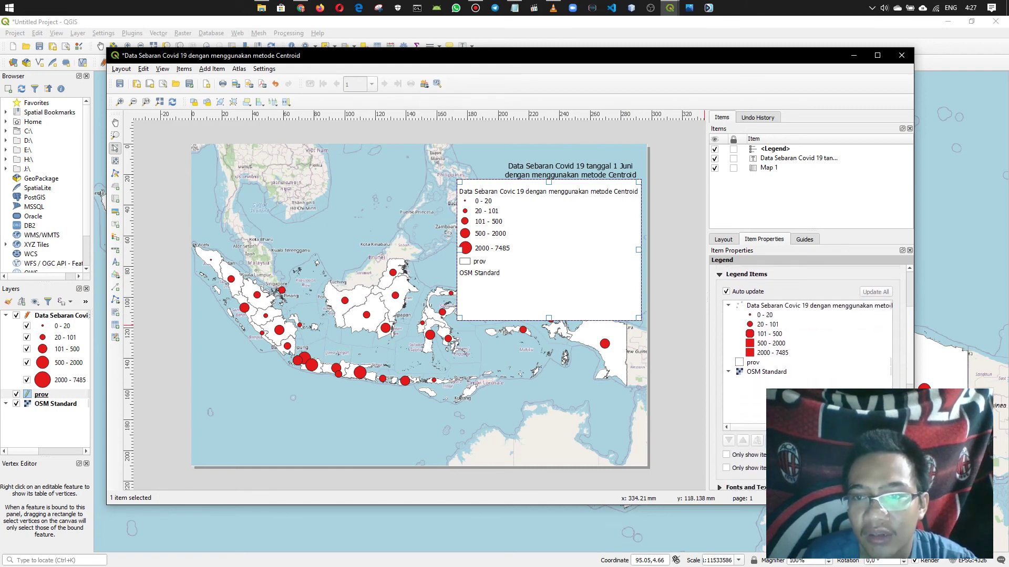
scroll(809, 368, down, 7)
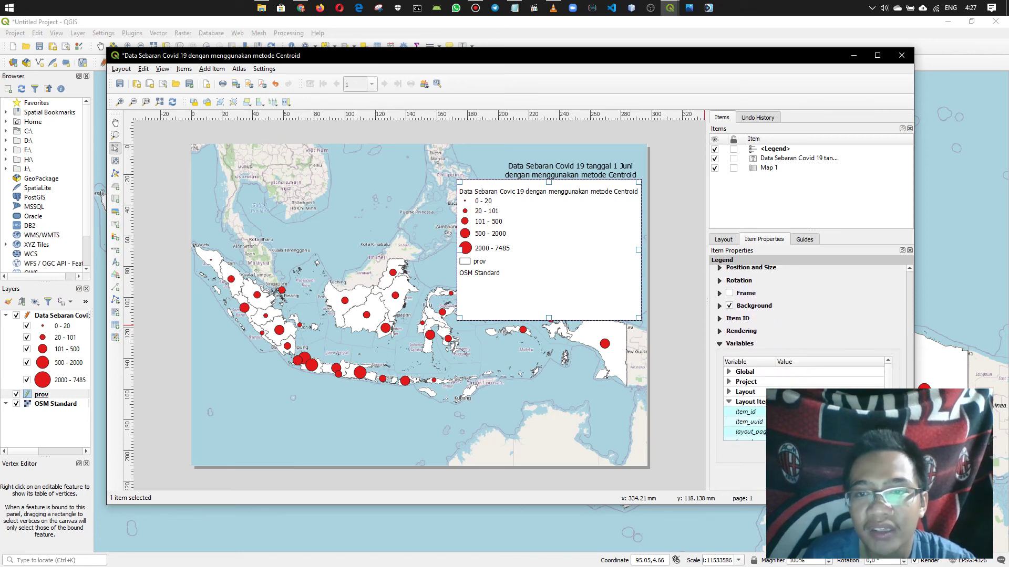
click(729, 306)
mouse_move(591, 242)
mouse_down()
mouse_move(649, 251)
mouse_move(611, 252)
mouse_up()
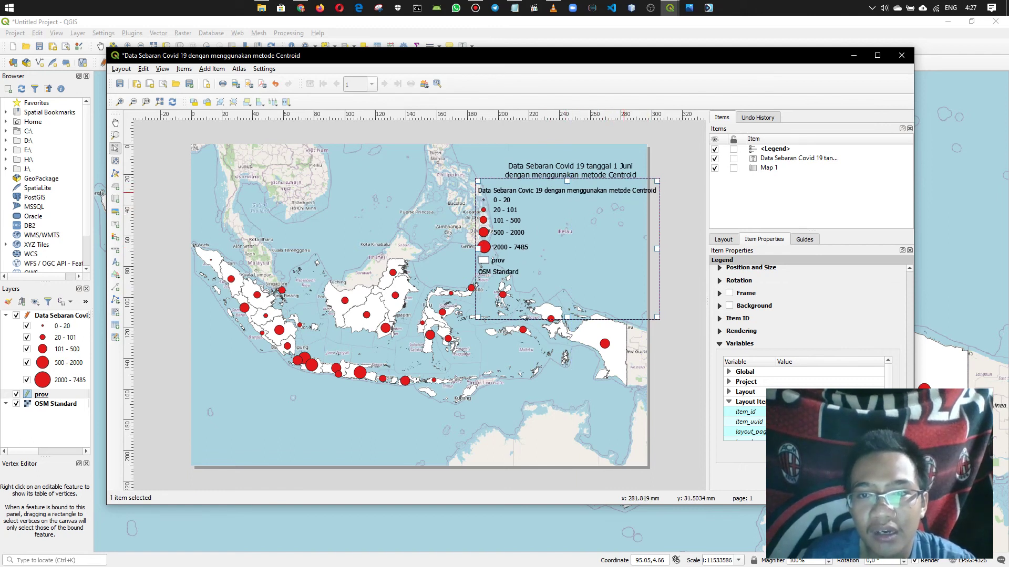
drag(628, 248, 352, 444)
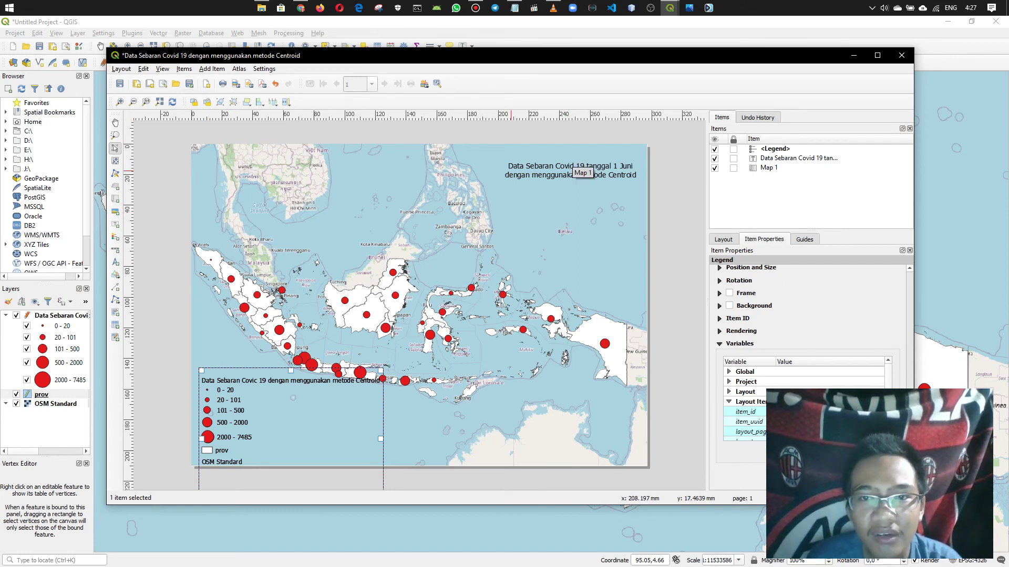
Move the title label slightly down and add a north arrow above it near the page's upper-right corner
drag(576, 167, 575, 193)
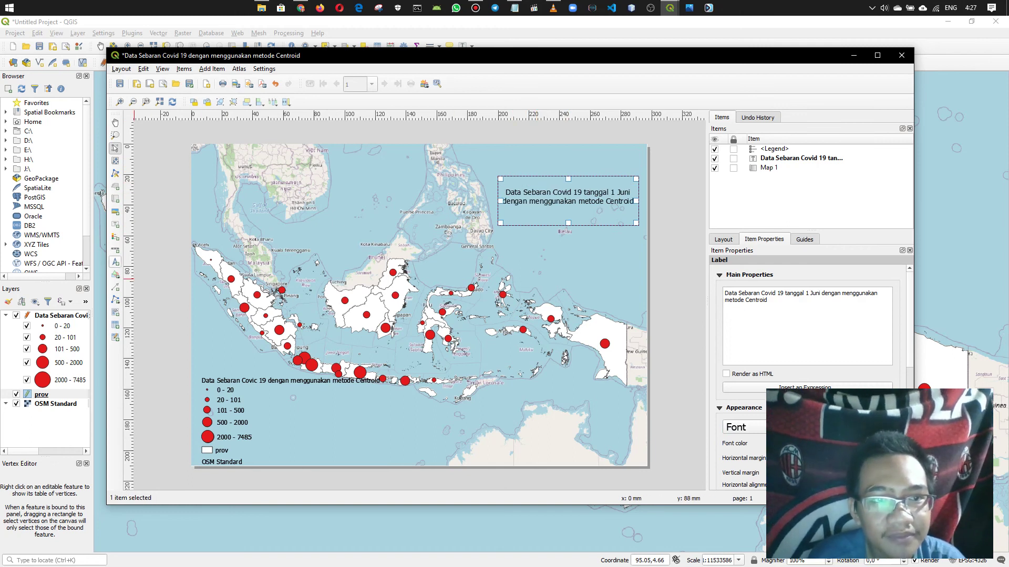
click(115, 263)
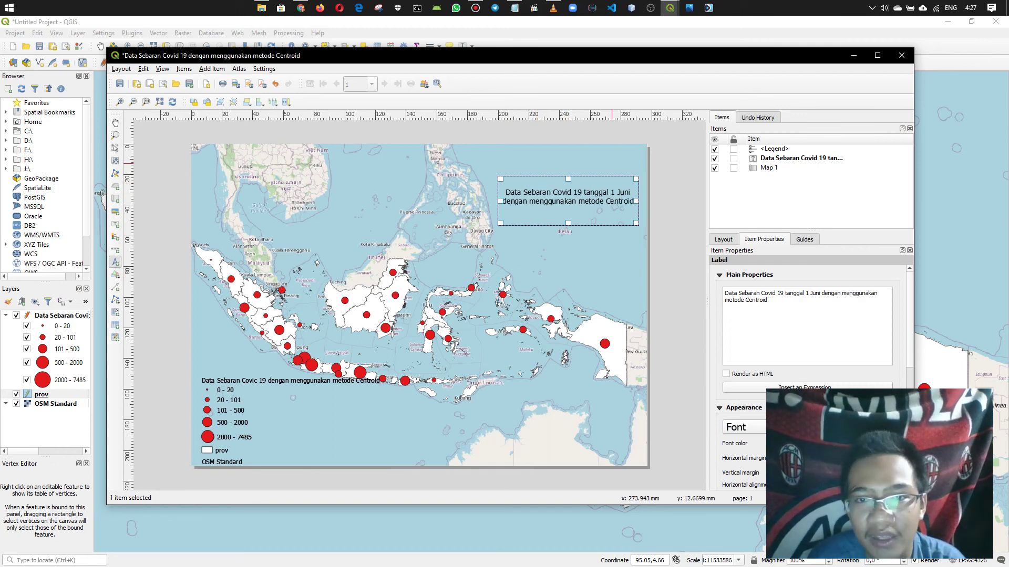
drag(534, 155, 598, 172)
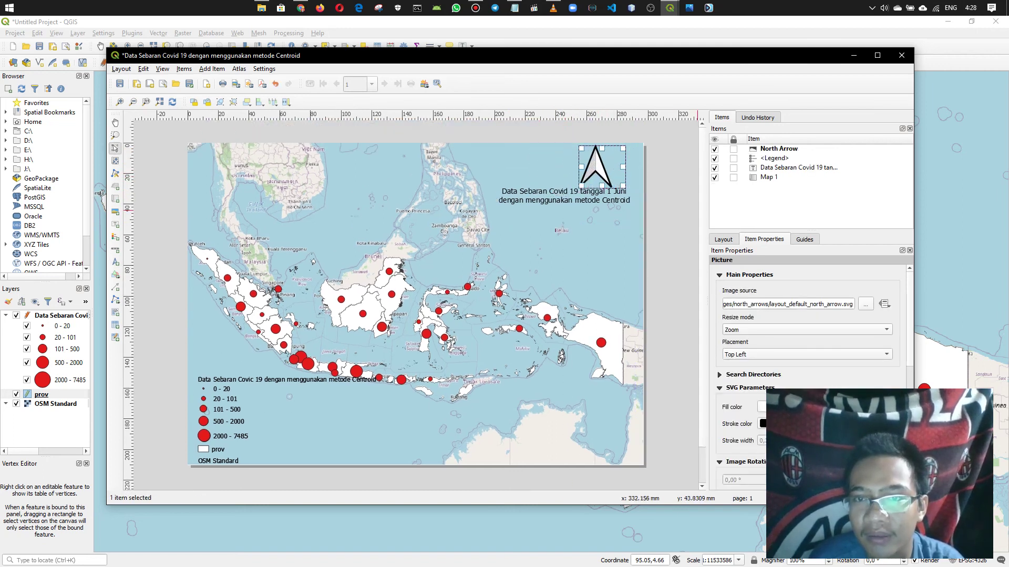
Move the title label to the upper middle of the page, and undo the stray shift of the map item
drag(542, 193, 388, 169)
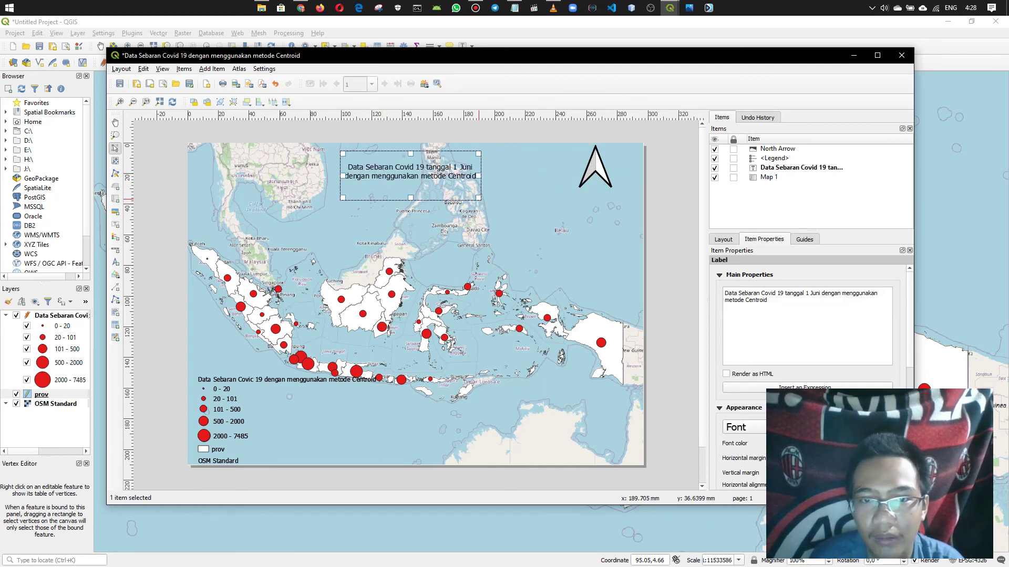
drag(480, 208, 512, 227)
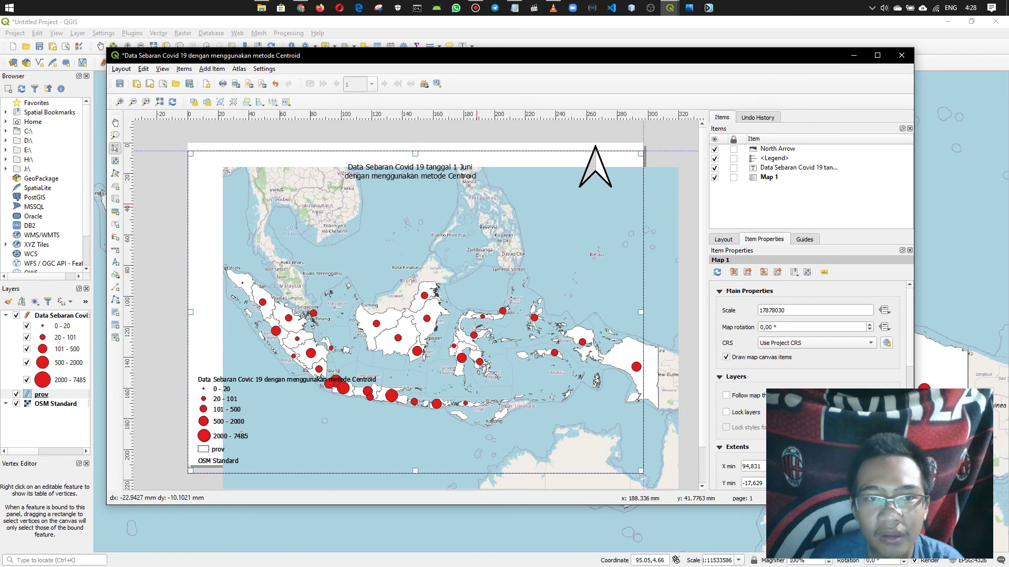
key(ctrl+z)
Set the title label's font size to 20
click(456, 181)
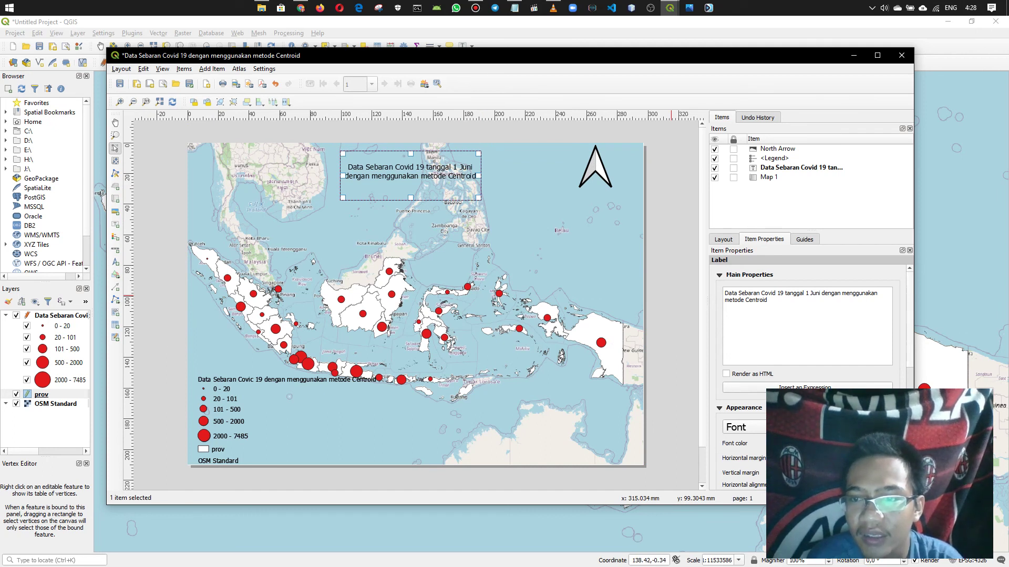
scroll(806, 342, down, 3)
click(889, 330)
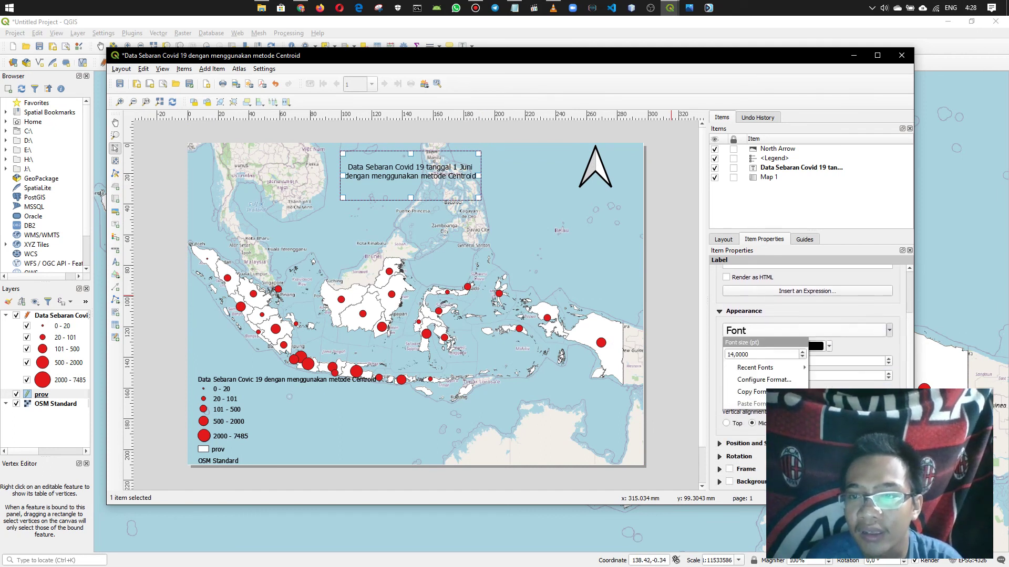
key(Escape)
click(804, 329)
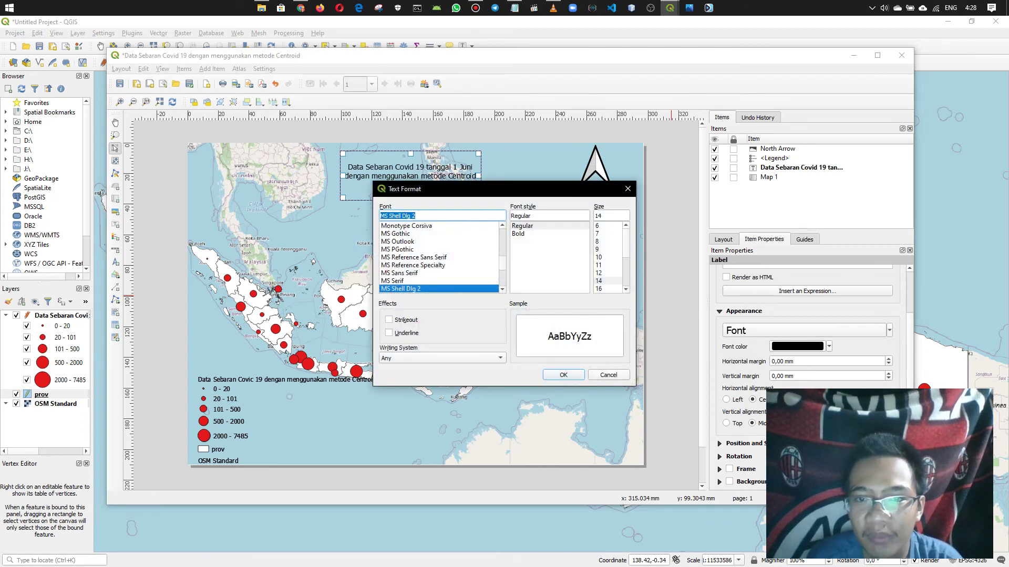
scroll(608, 258, down, 2)
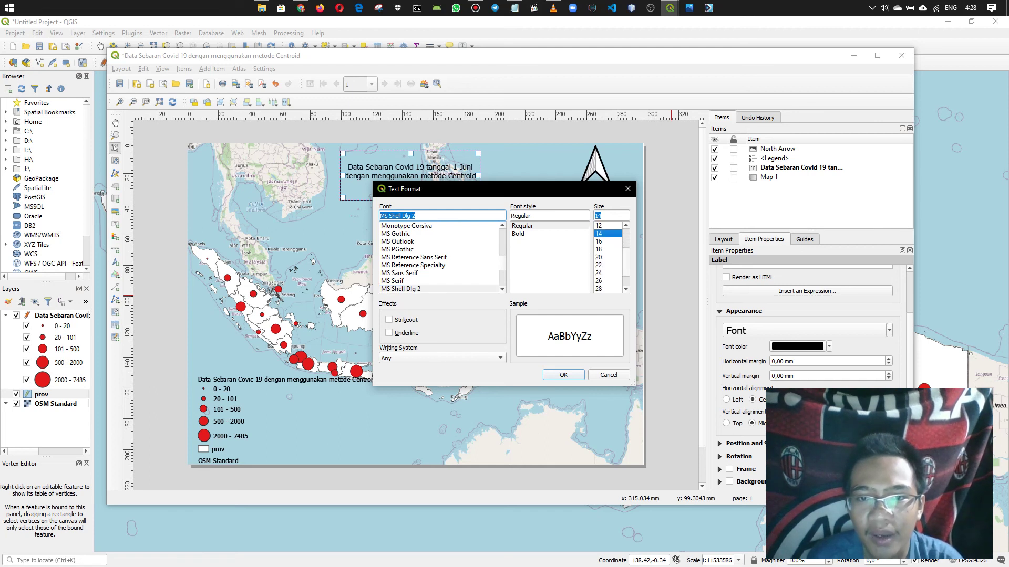
text(20)
click(564, 374)
Widen the title label to about 170 mm and place it centred across the upper part of the map
drag(342, 176, 218, 176)
drag(380, 163, 446, 185)
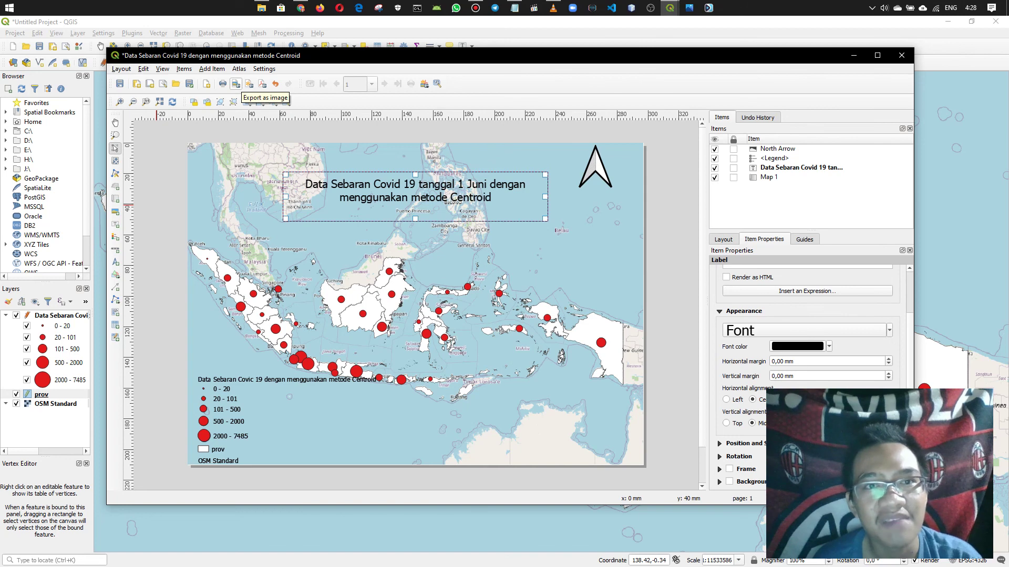
Export the layout as a 300 dpi PNG named "Data Sebaran Covid 19 dengan menggunakan metode Centroid" in the SIG folder
click(236, 84)
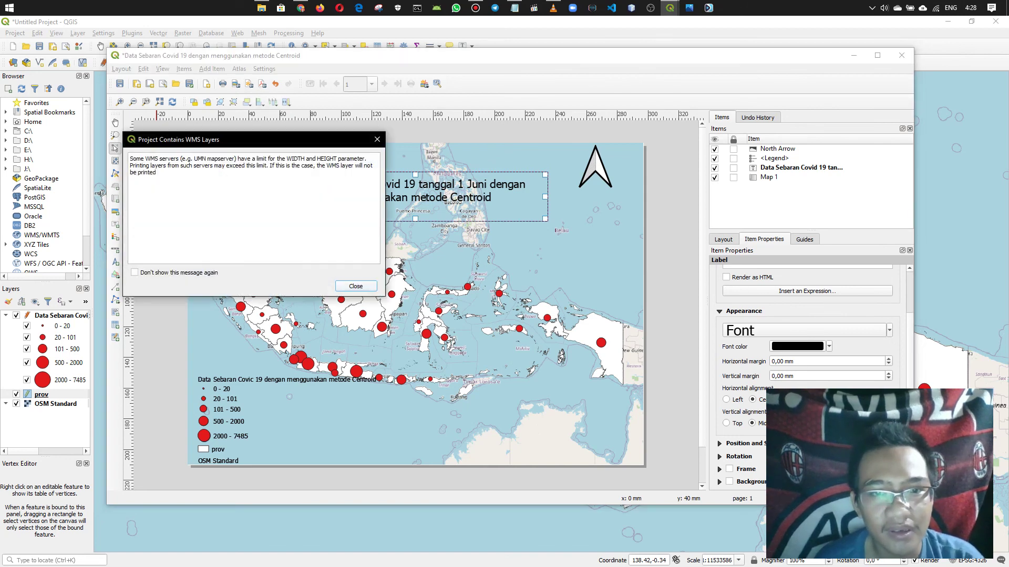
key(Return)
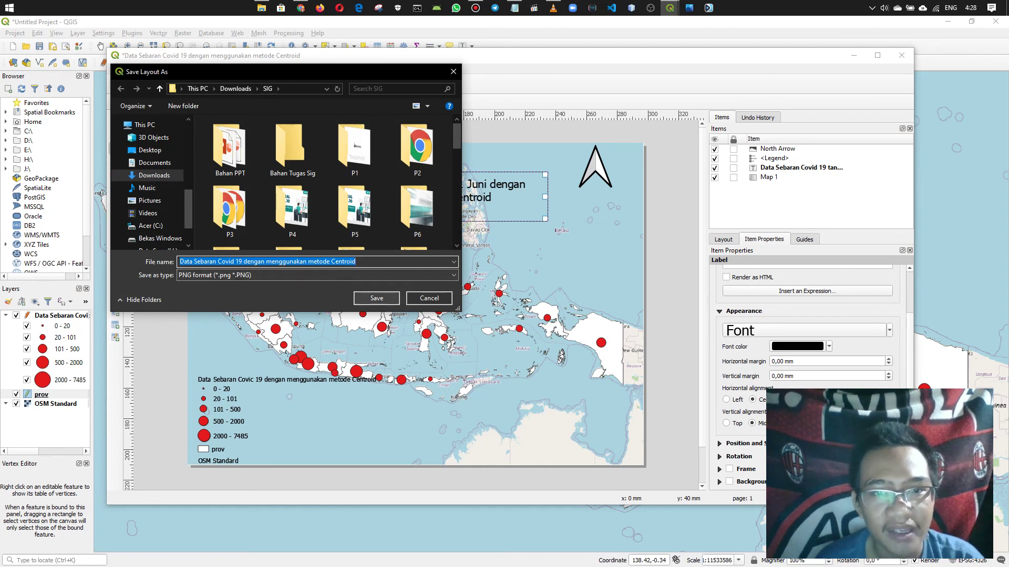
click(376, 298)
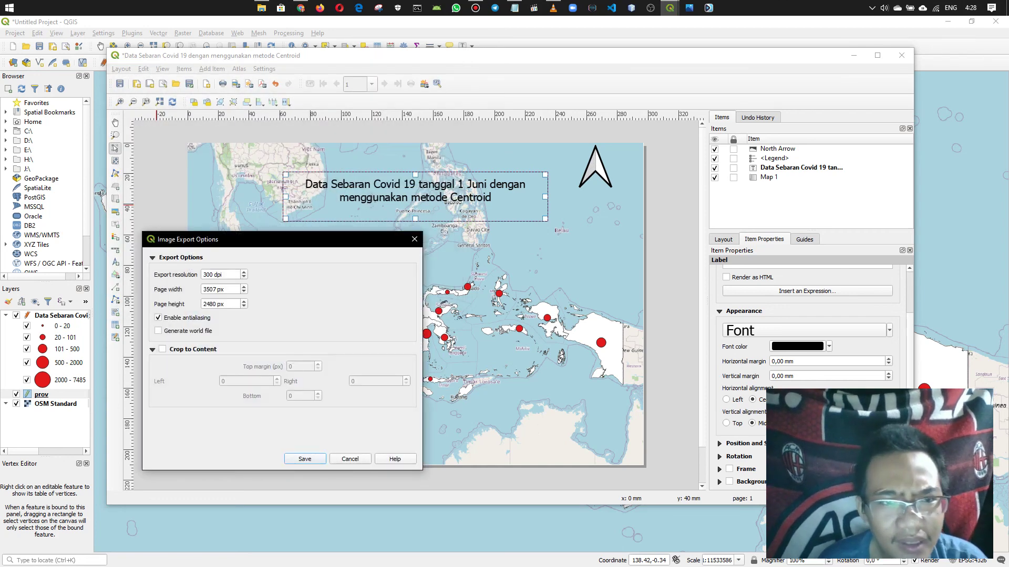
click(305, 459)
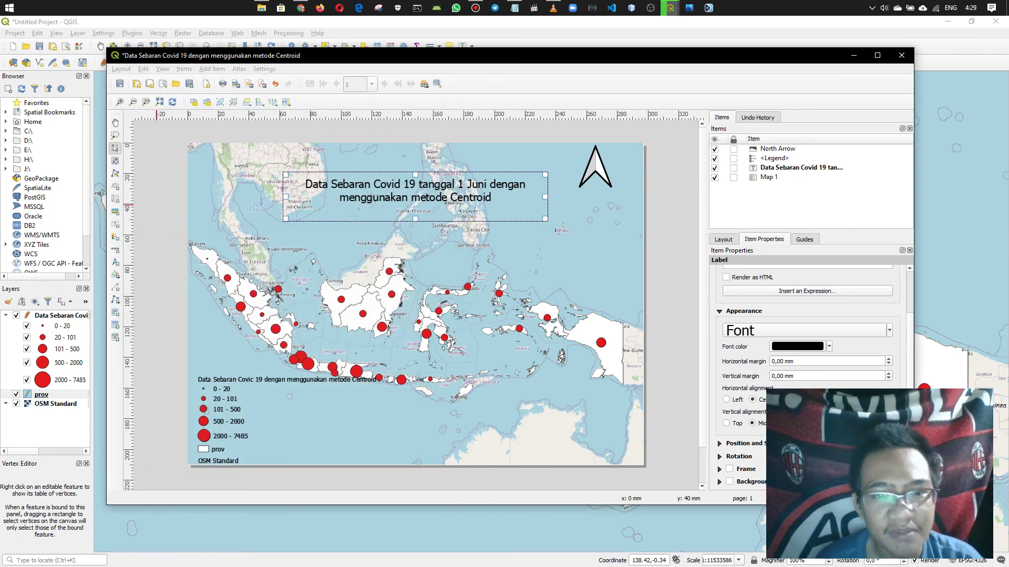